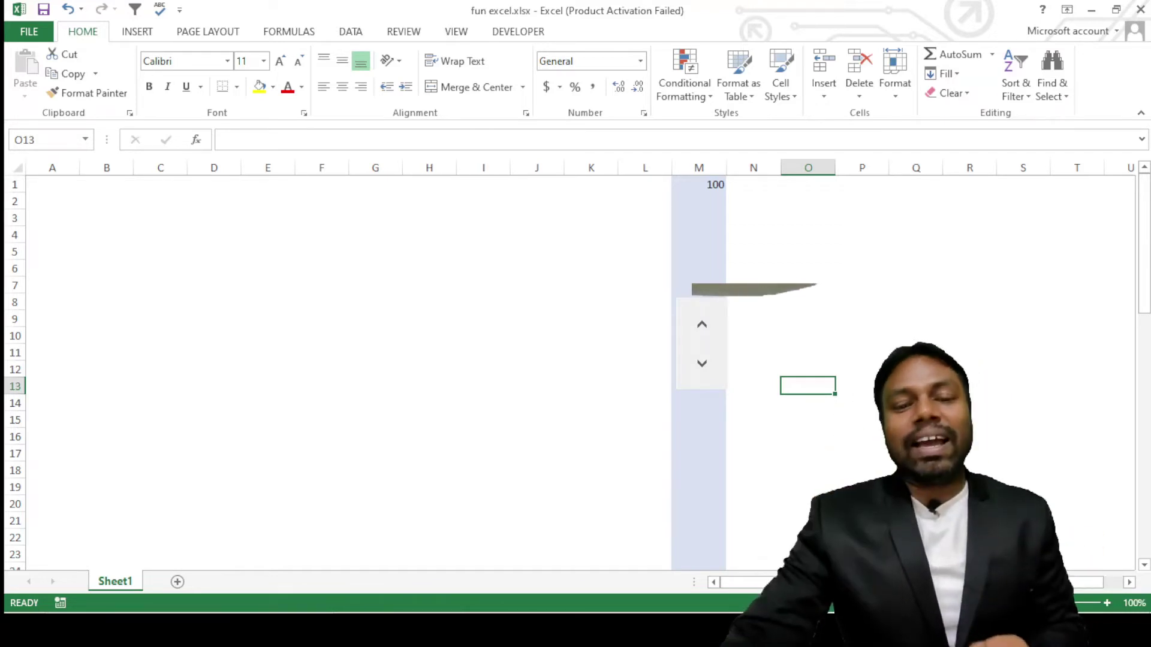
Step: Check the hidden number in H3, then lower the counter from 100 to 0 to reveal the photo
left_click(431, 212)
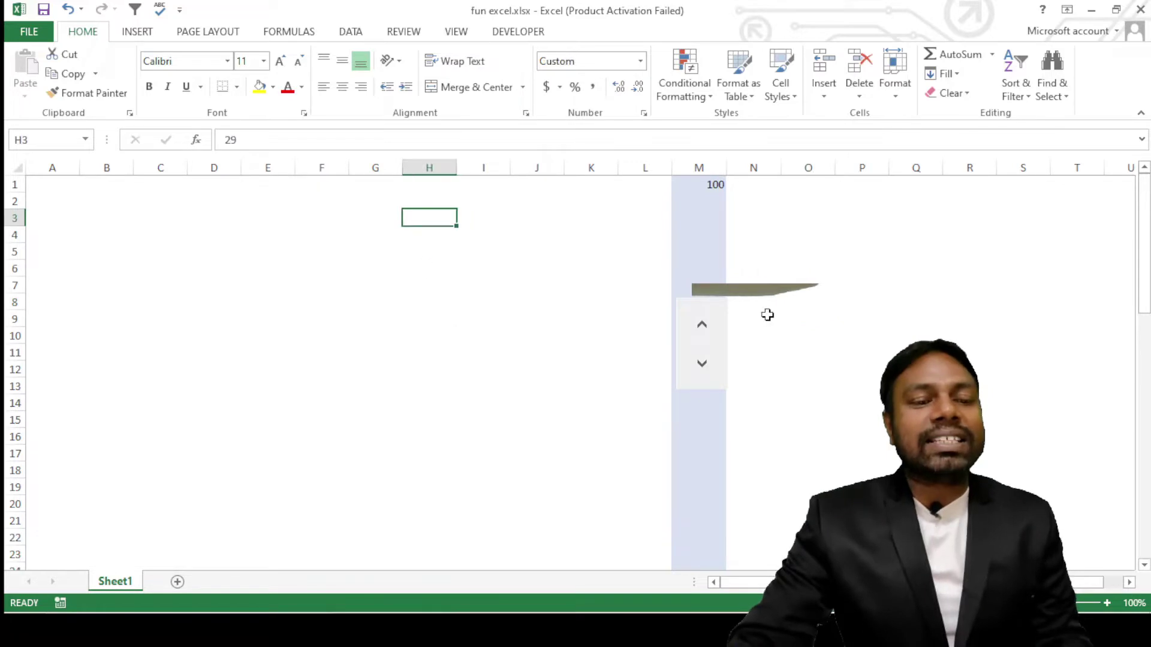
left_click(797, 335)
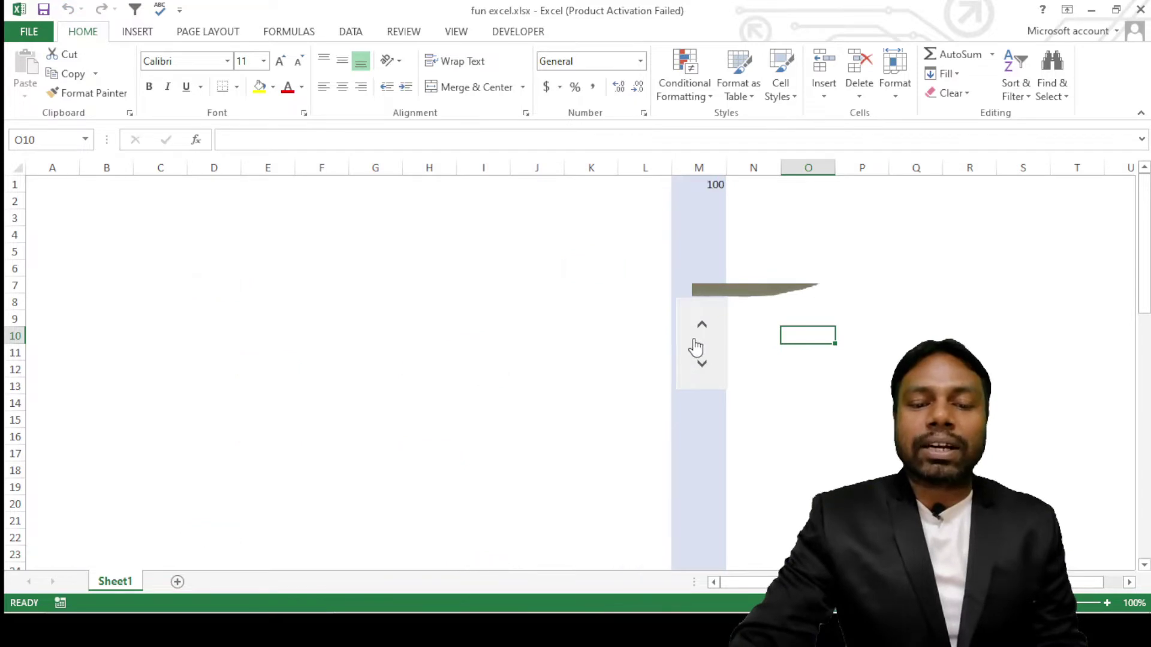
left_click(703, 331)
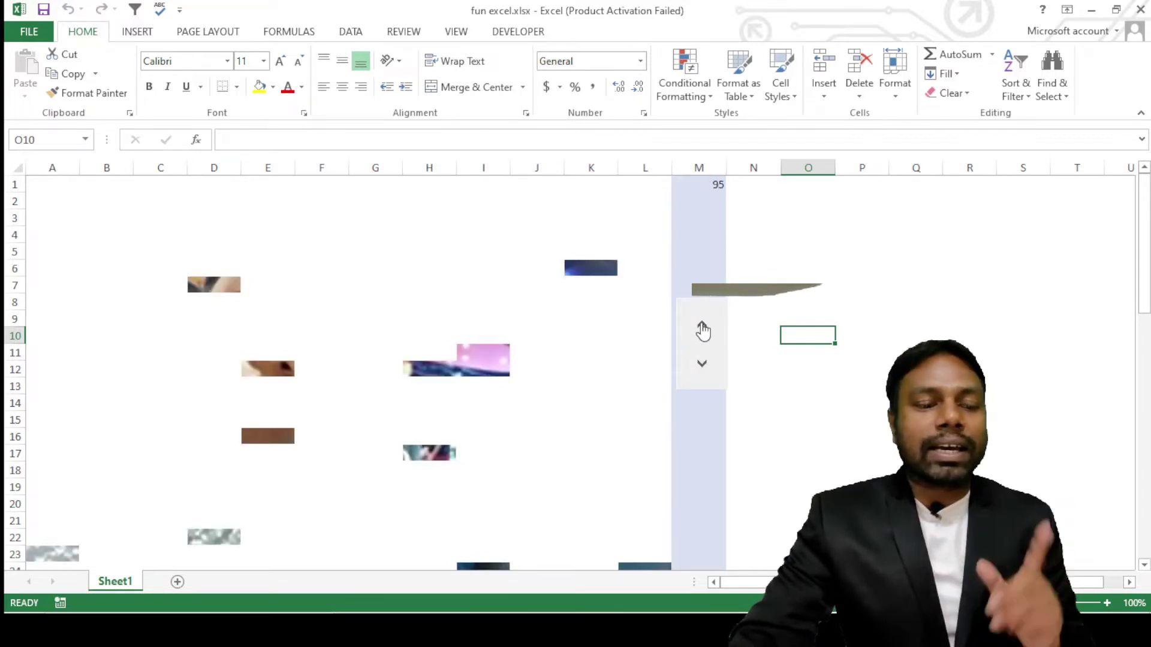
left_click(703, 331)
left_click(702, 331)
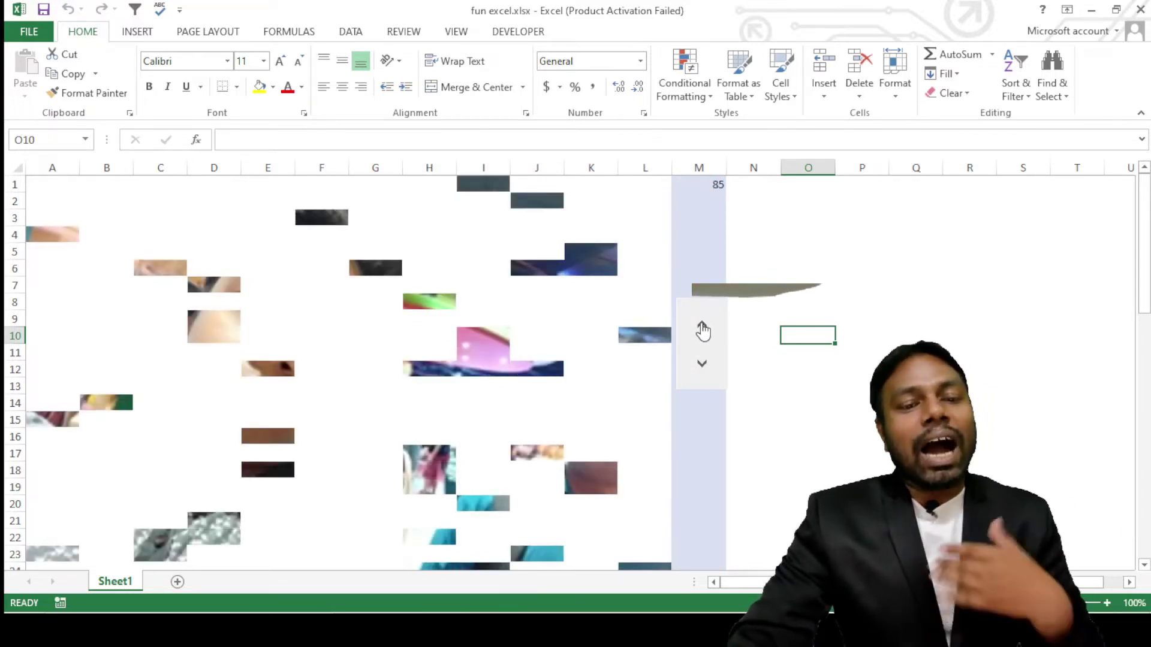
left_click(702, 331)
left_click(702, 331)
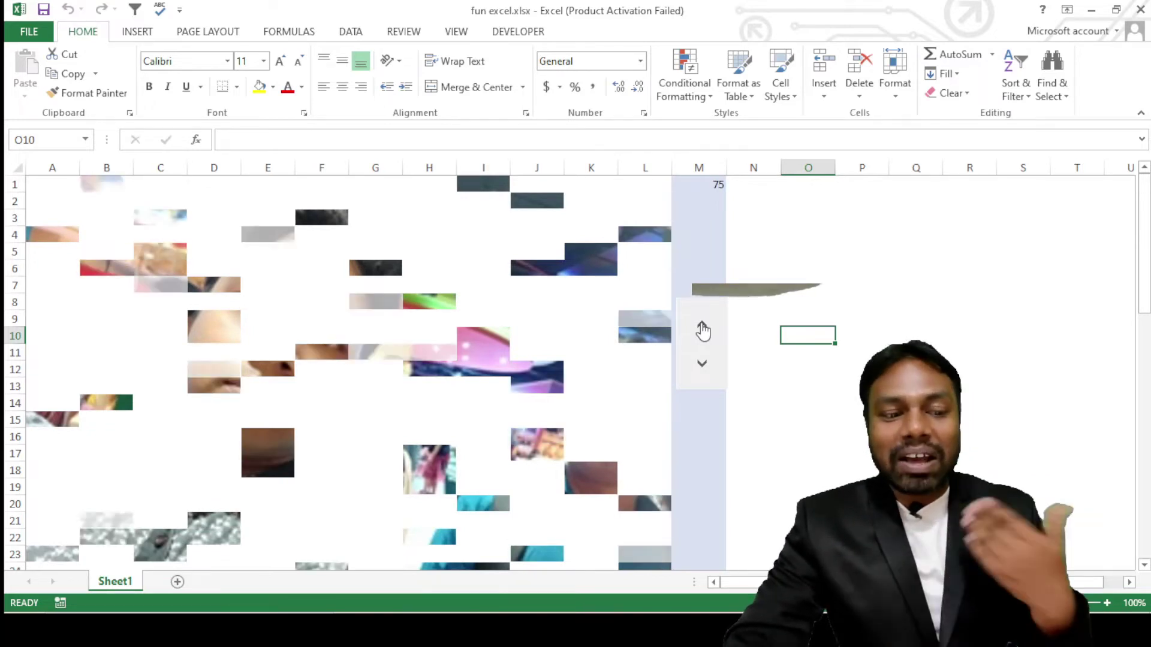
left_click(703, 331)
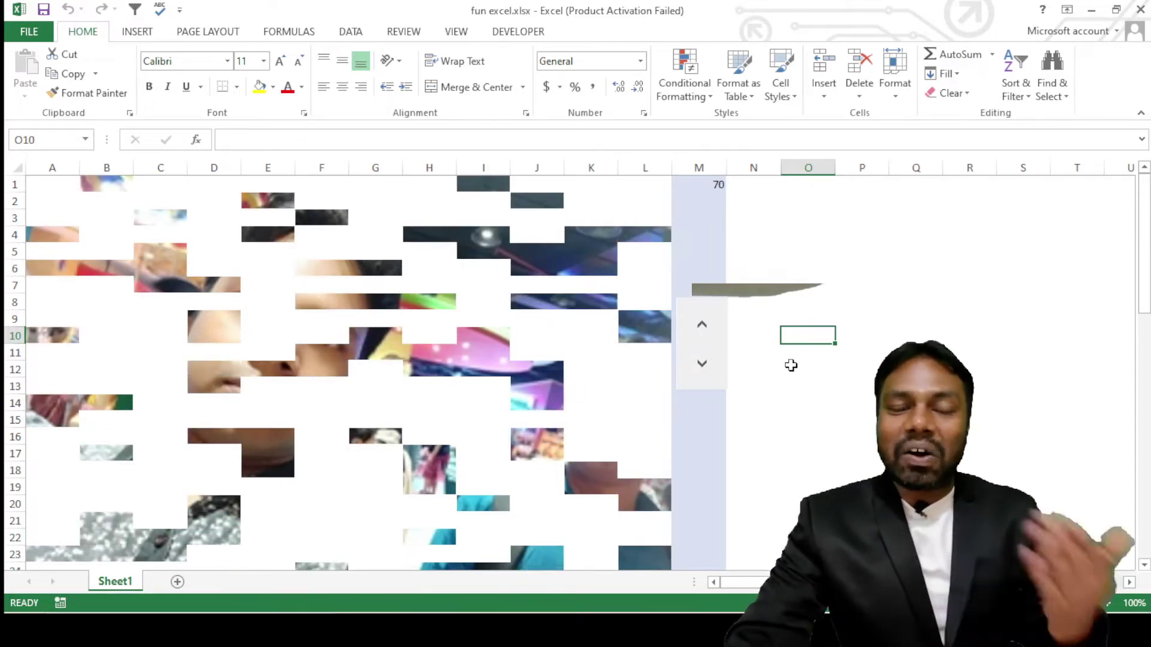
left_click(702, 331)
left_click(703, 331)
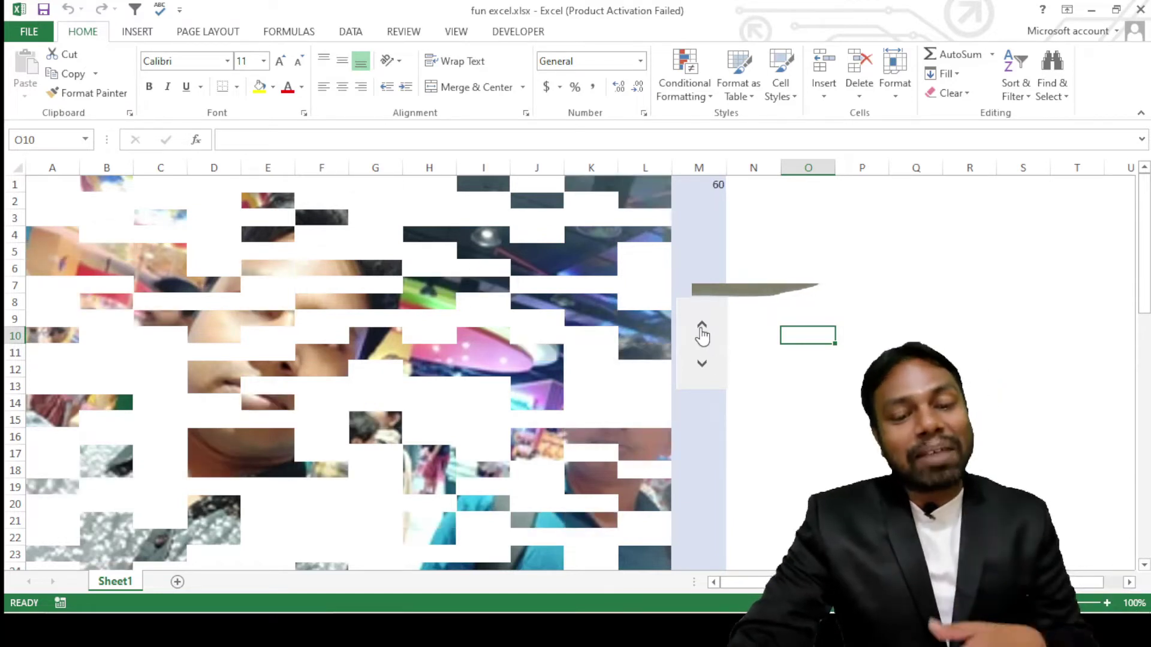
left_click(703, 331)
left_click(702, 331)
left_click(703, 331)
left_click(702, 331)
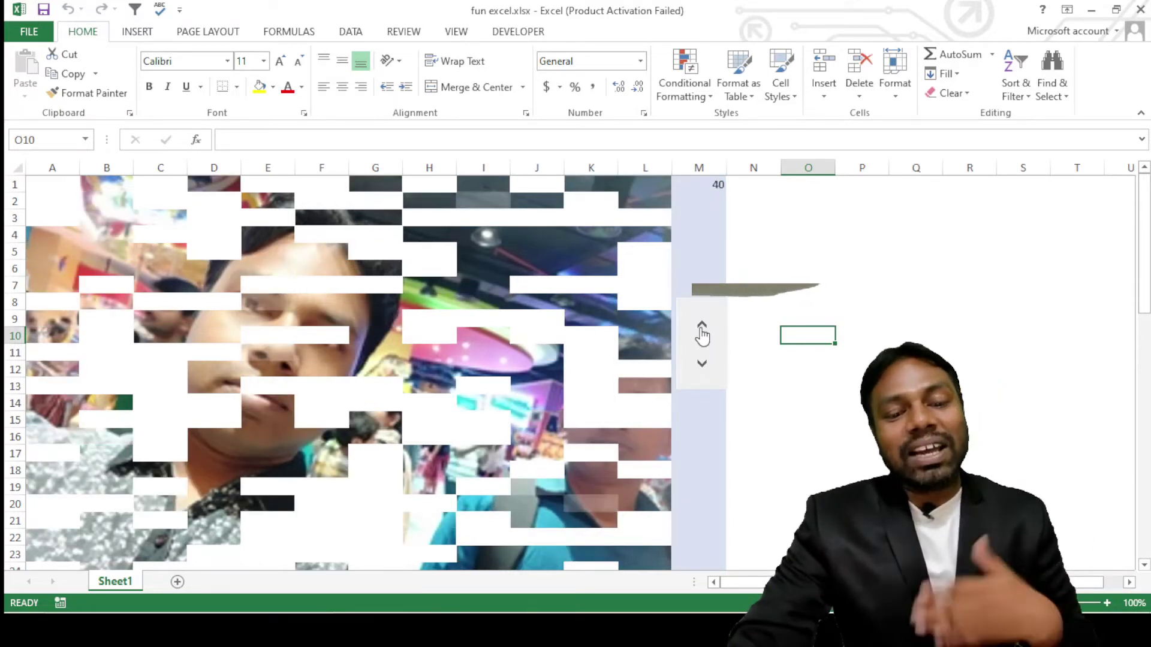
left_click(703, 331)
left_click(703, 330)
left_click(703, 331)
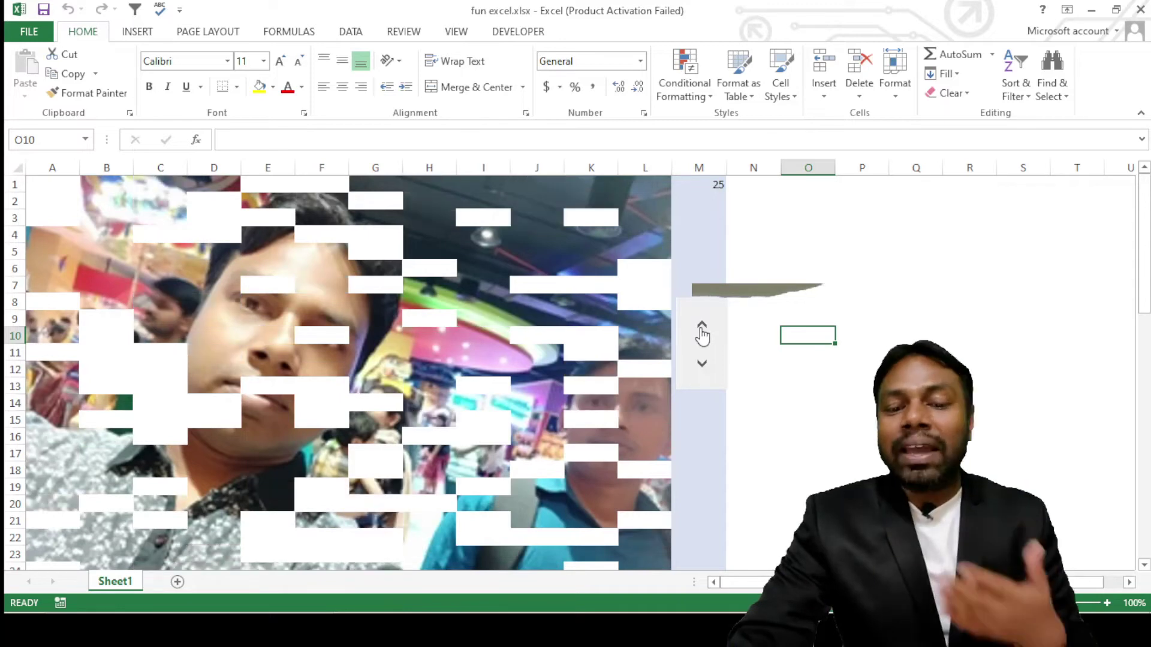
left_click(703, 331)
left_click(703, 331)
left_click(703, 331)
left_click(702, 331)
left_click(702, 331)
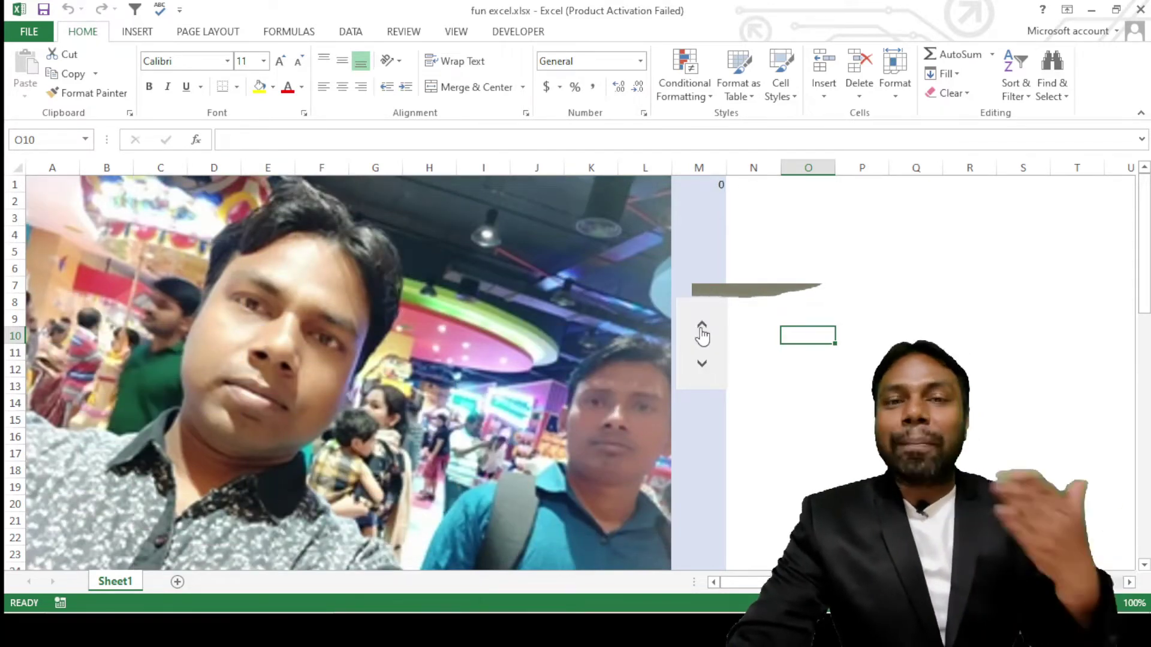
Step: Raise the counter back to 100 so the orange tiles hide the whole photo
left_click(702, 366)
left_click(702, 366)
left_click(701, 366)
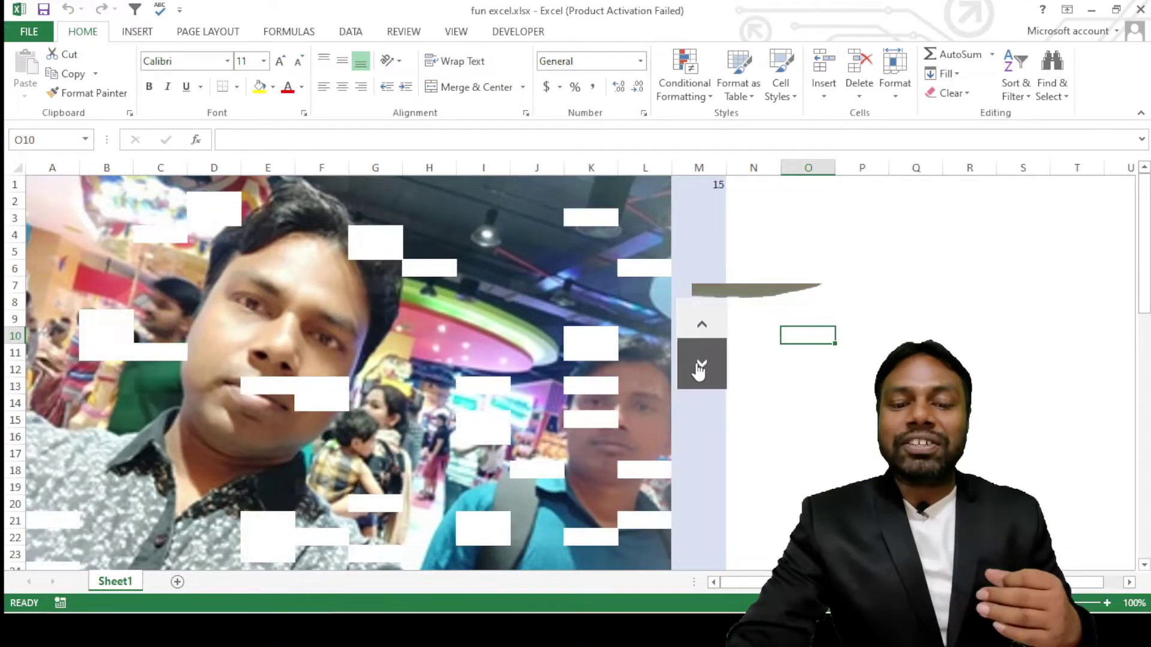
left_click(701, 366)
left_click(701, 365)
left_click(701, 366)
left_click(702, 365)
left_click(702, 366)
left_click(702, 366)
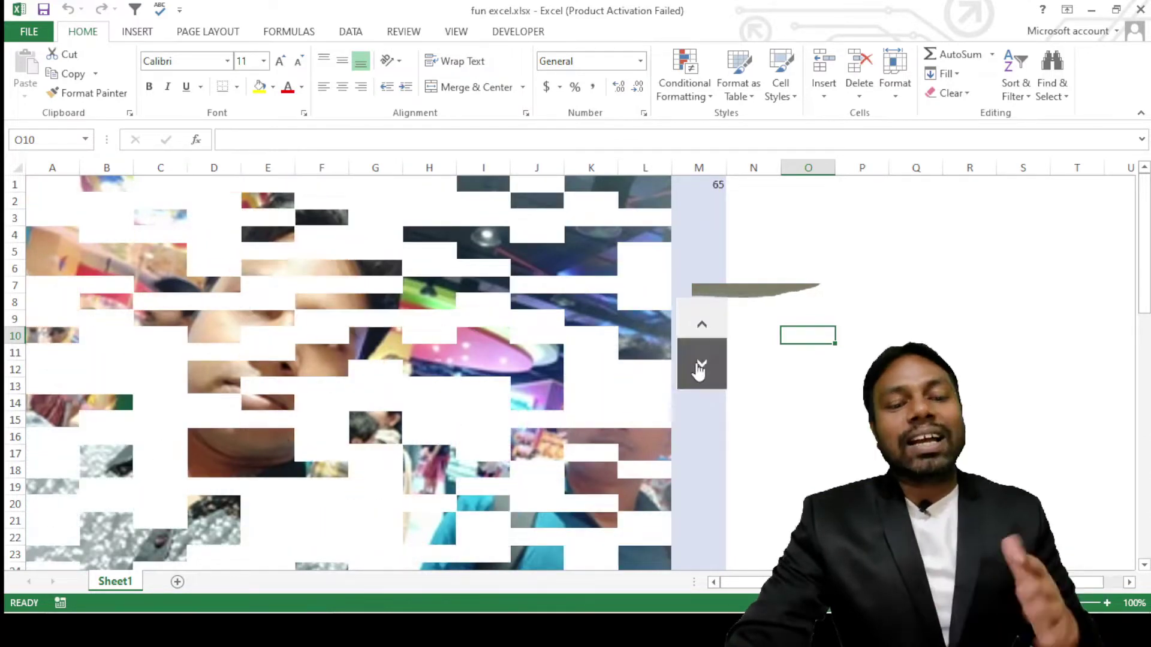
left_click(701, 366)
left_click(702, 366)
left_click(702, 365)
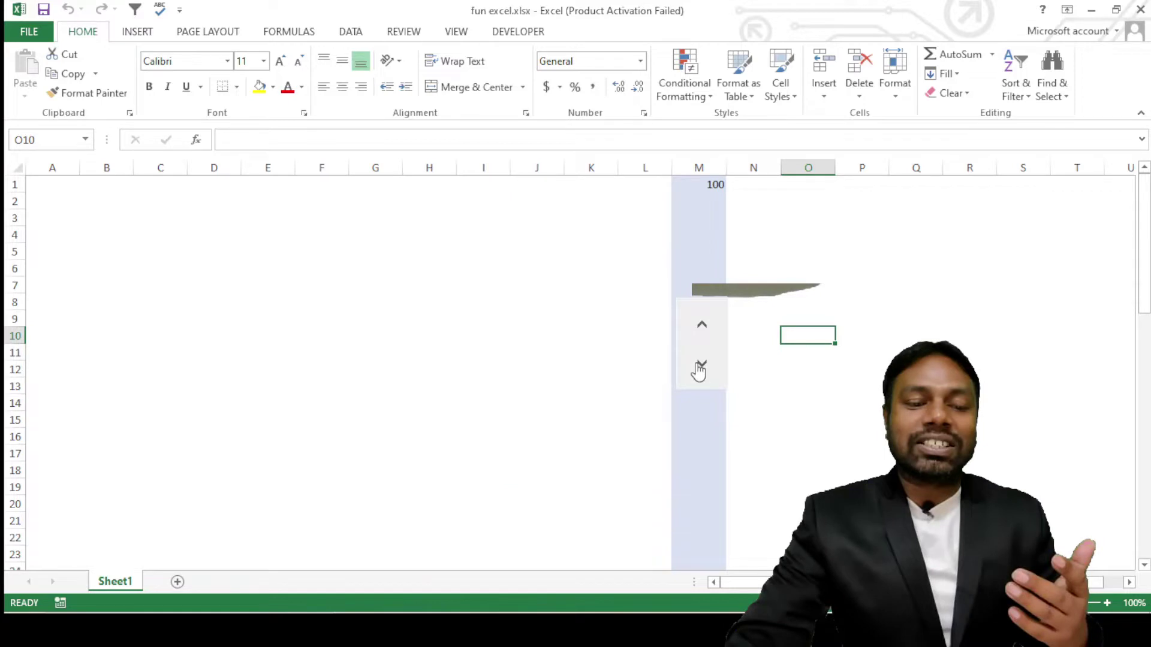
Step: Lower the counter again from 100 to 0, revealing the full photo
left_click(700, 329)
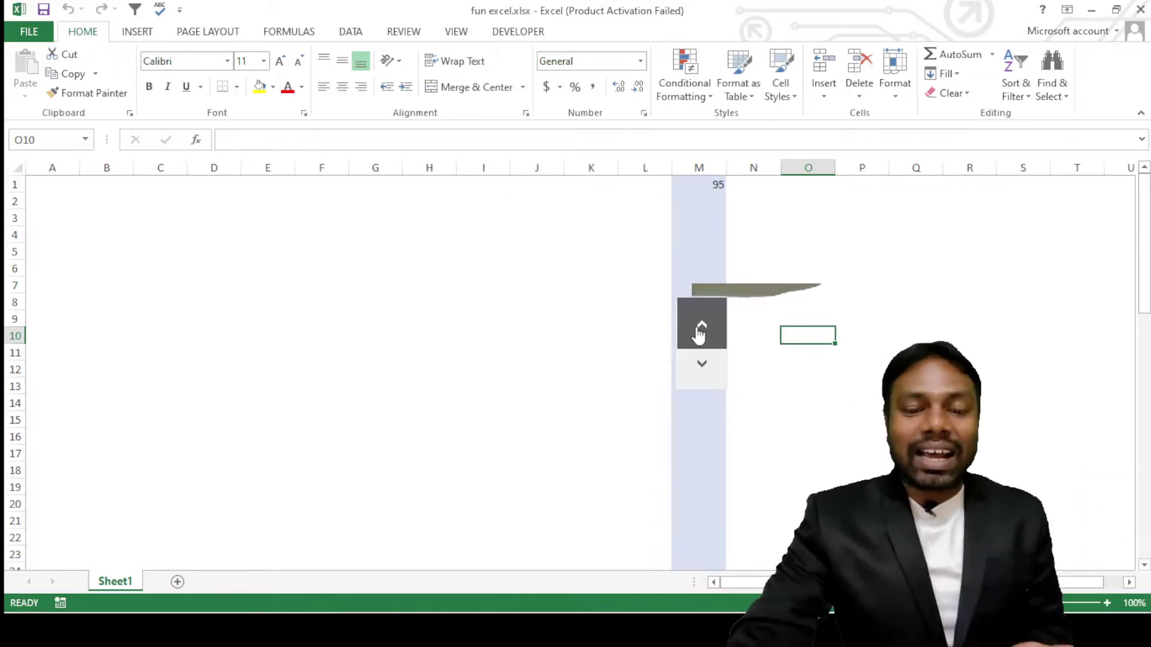
left_click(700, 329)
left_click(700, 328)
left_click(700, 329)
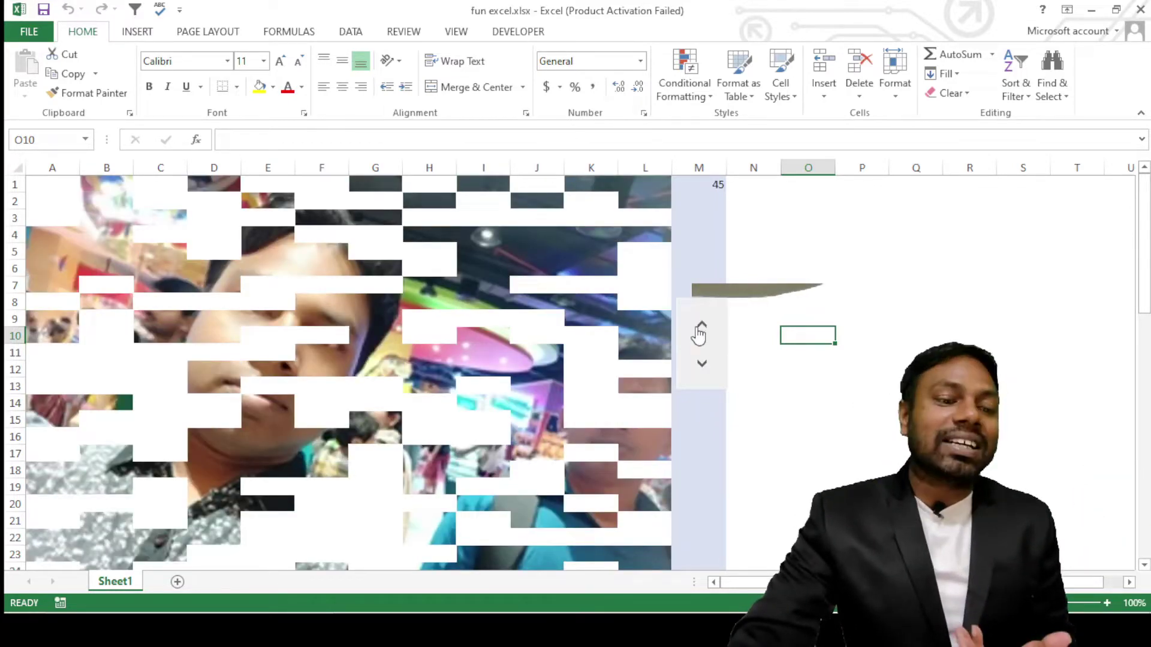
left_click(700, 328)
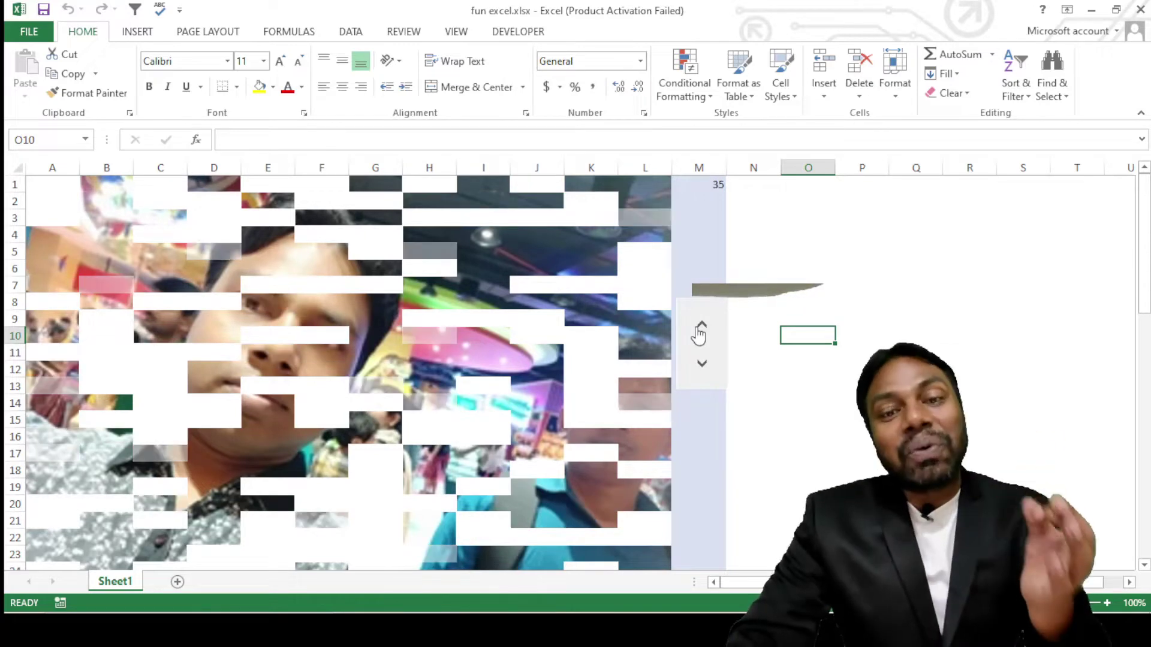
left_click(701, 329)
left_click(700, 329)
left_click(701, 329)
left_click(700, 328)
left_click(700, 328)
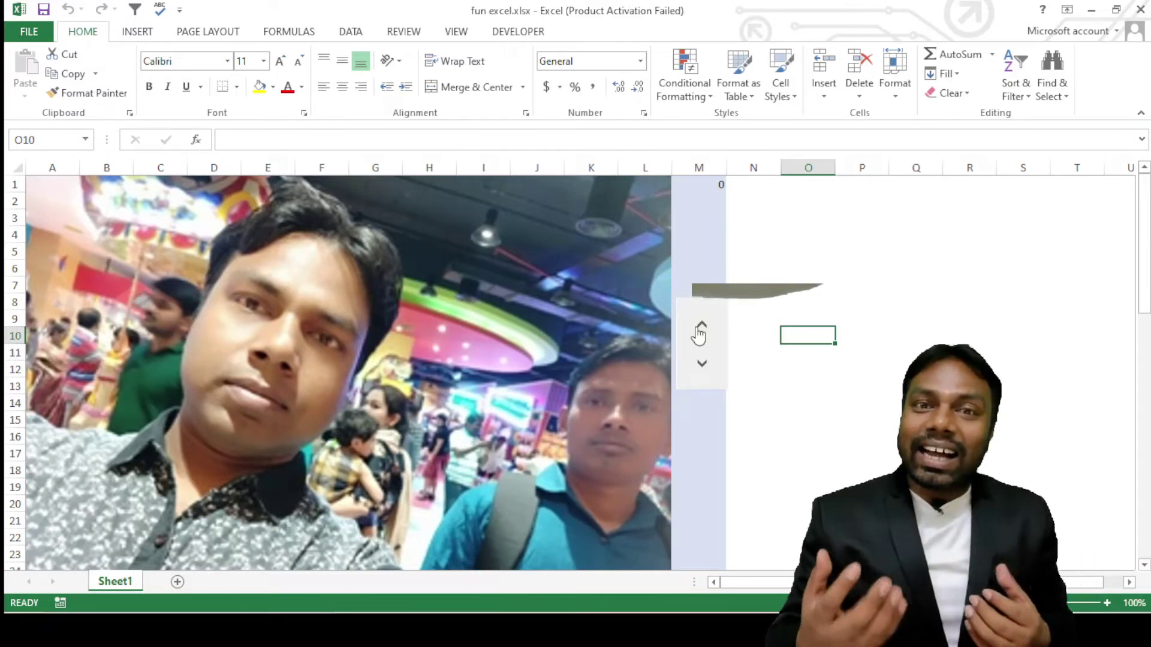
Step: Raise the counter to 65 so only scattered photo fragments stay visible
left_click(701, 365)
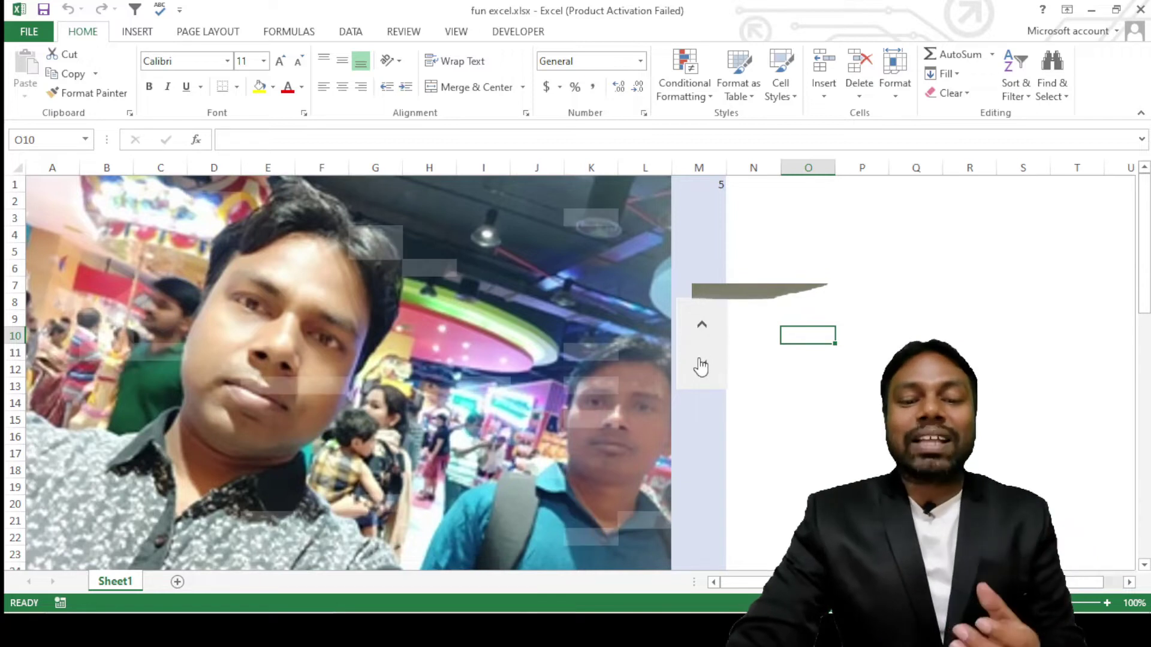
left_click(701, 365)
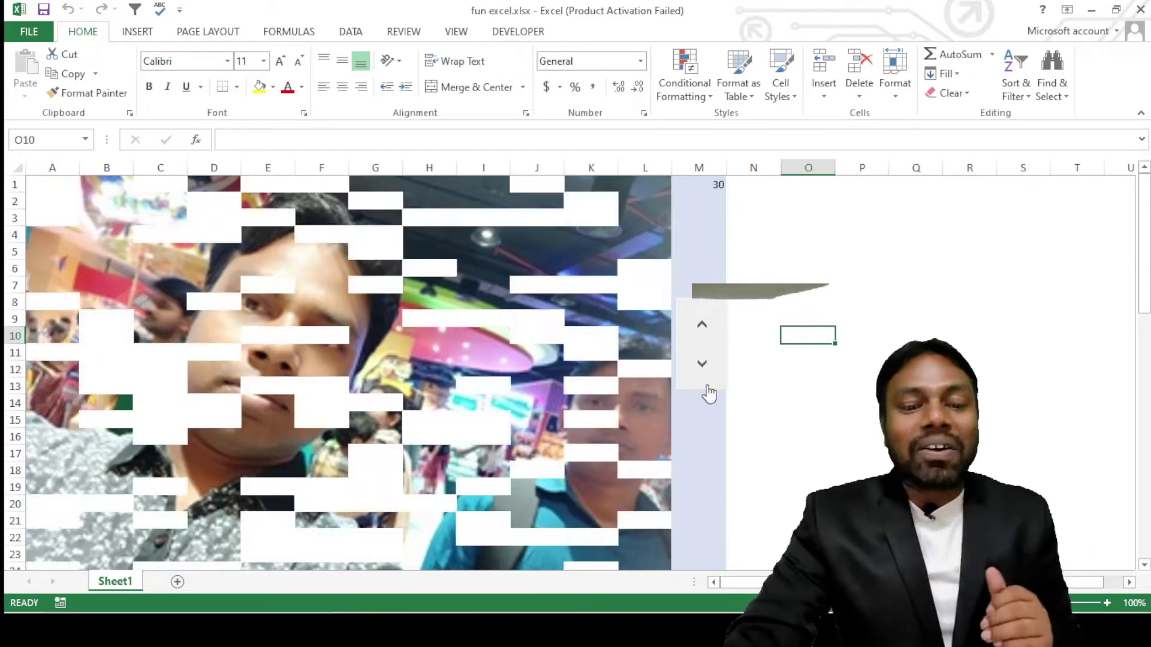
left_click(709, 388)
left_click(699, 368)
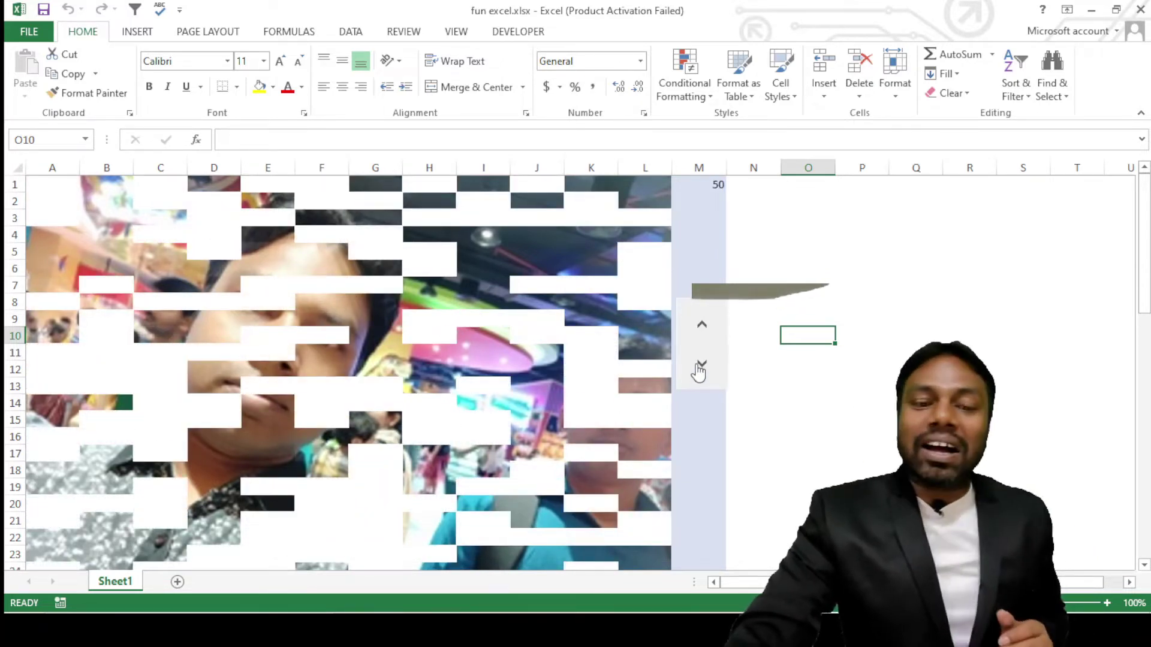
left_click(699, 371)
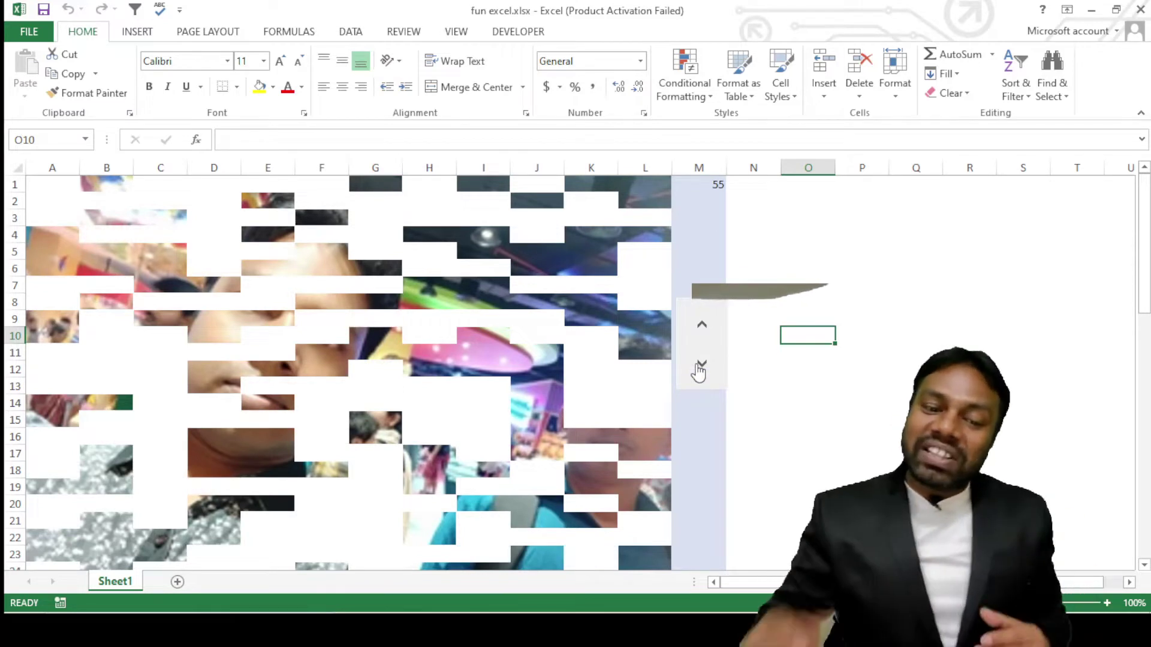
left_click(699, 370)
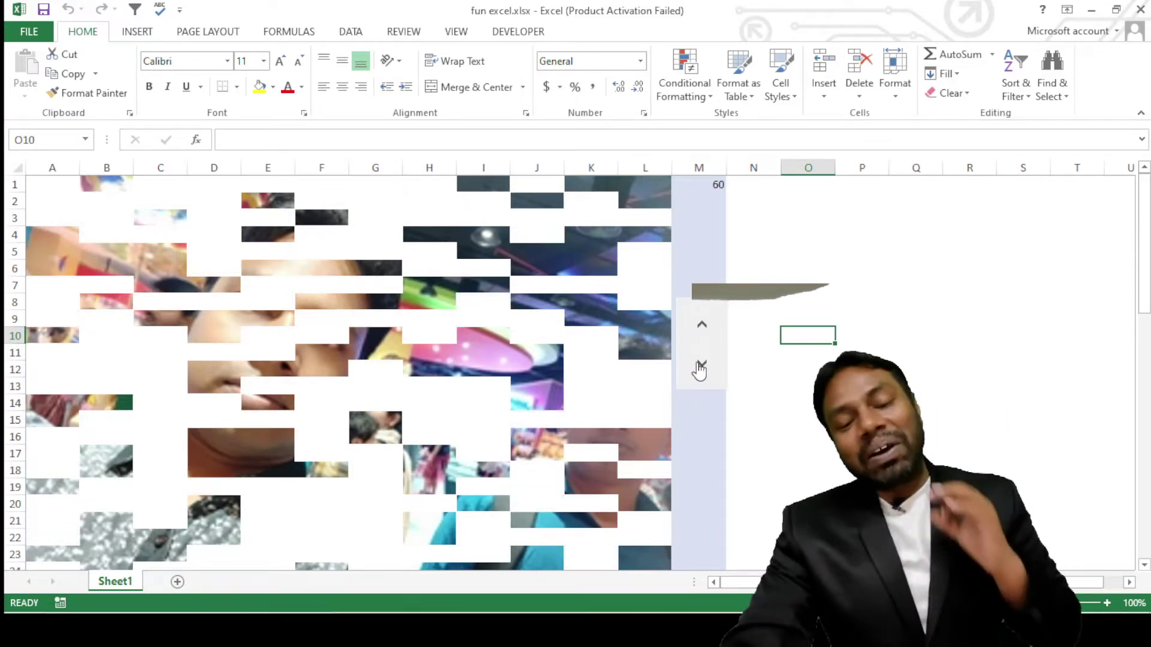
left_click(699, 370)
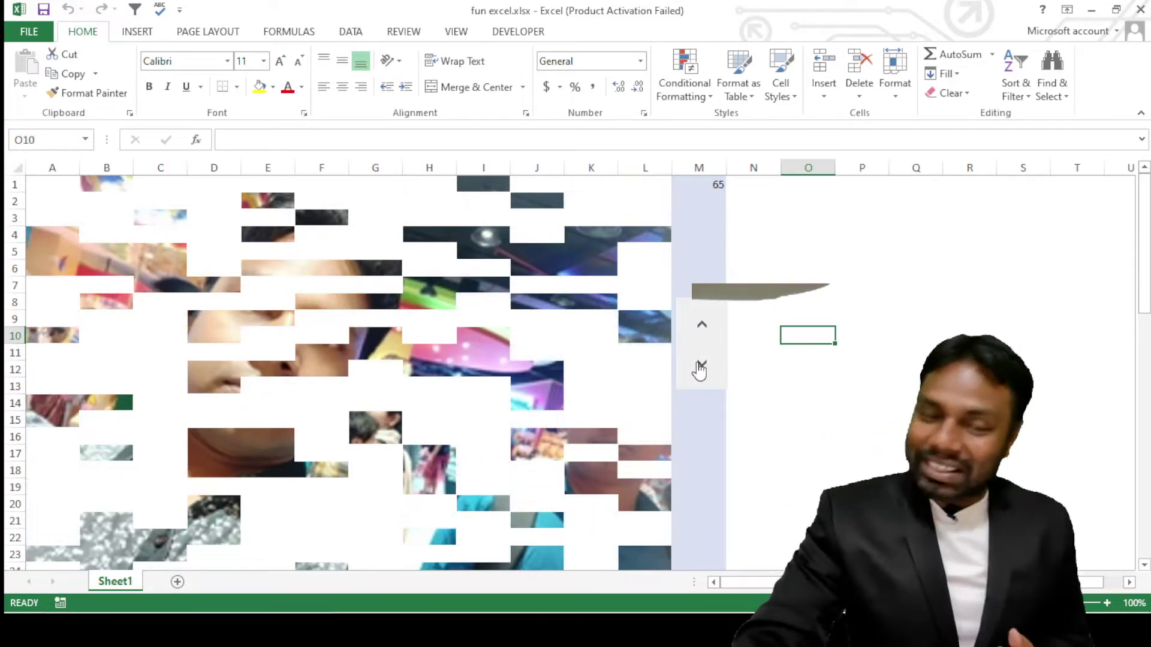
left_click(744, 630)
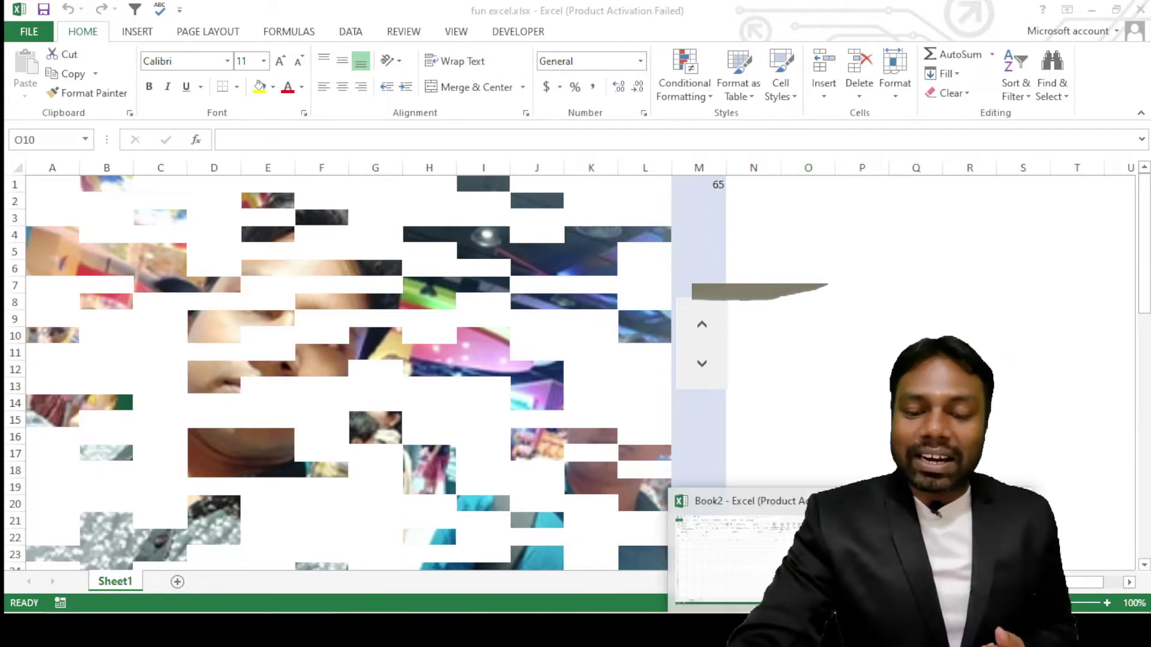
Step: Switch to Book2 and select cells K14, K11, F9 and M10 in its empty sheet
left_click(743, 562)
left_click(598, 398)
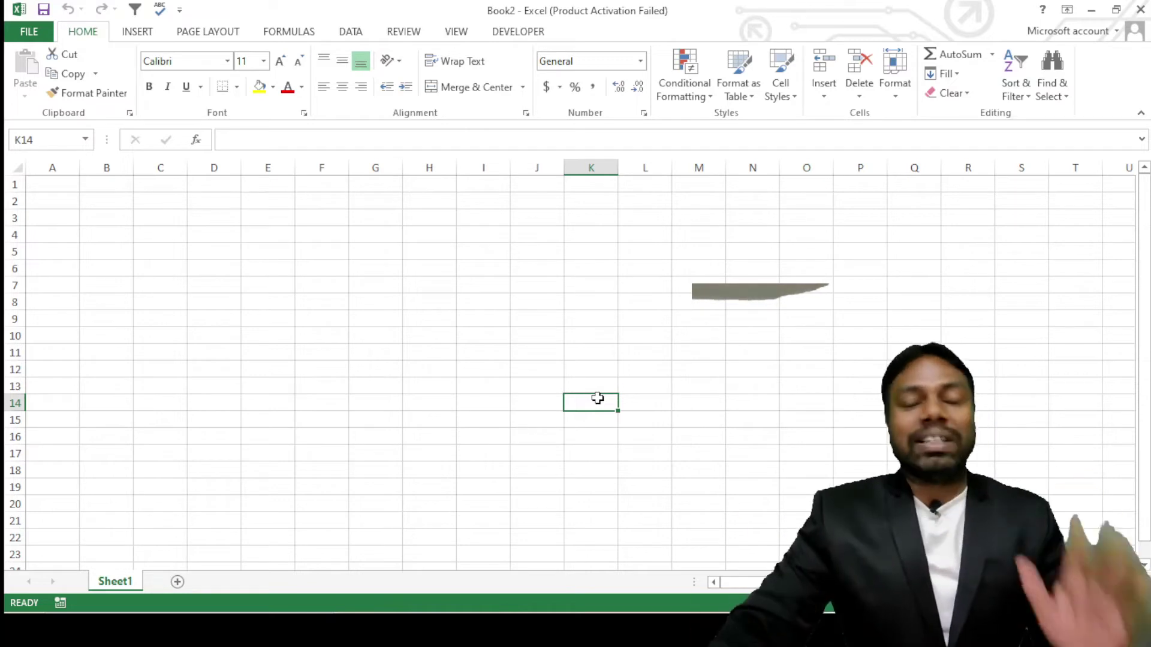
left_click(578, 355)
scroll(192, 324, "down", 1)
left_click(335, 270)
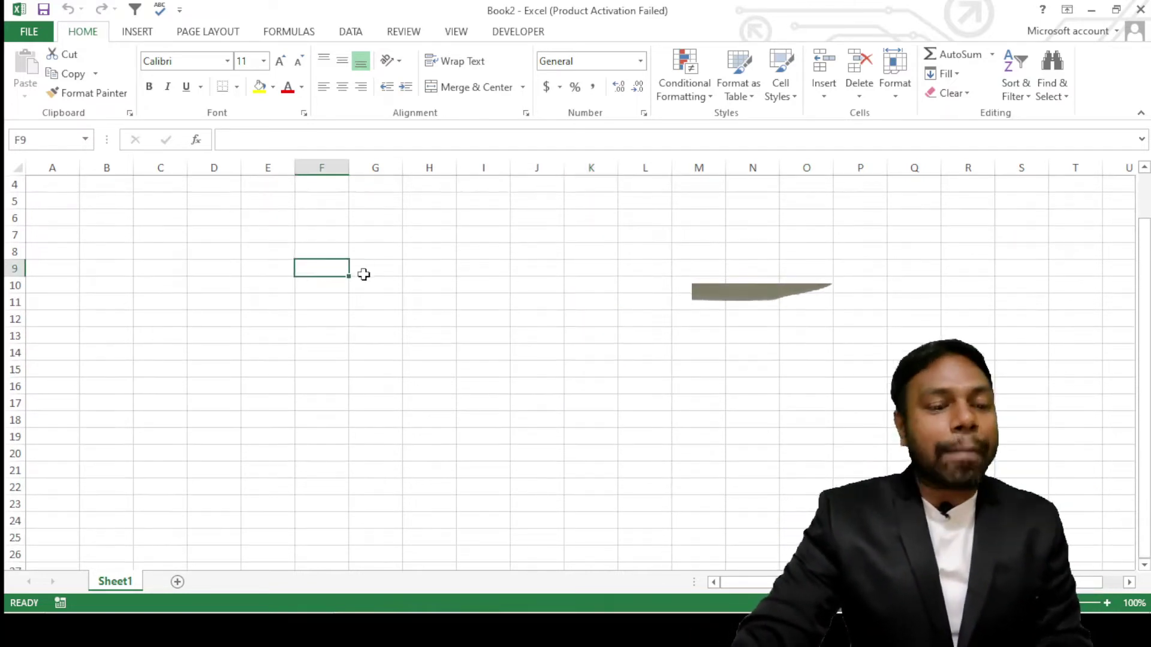
scroll(371, 281, "up", 1)
left_click(708, 336)
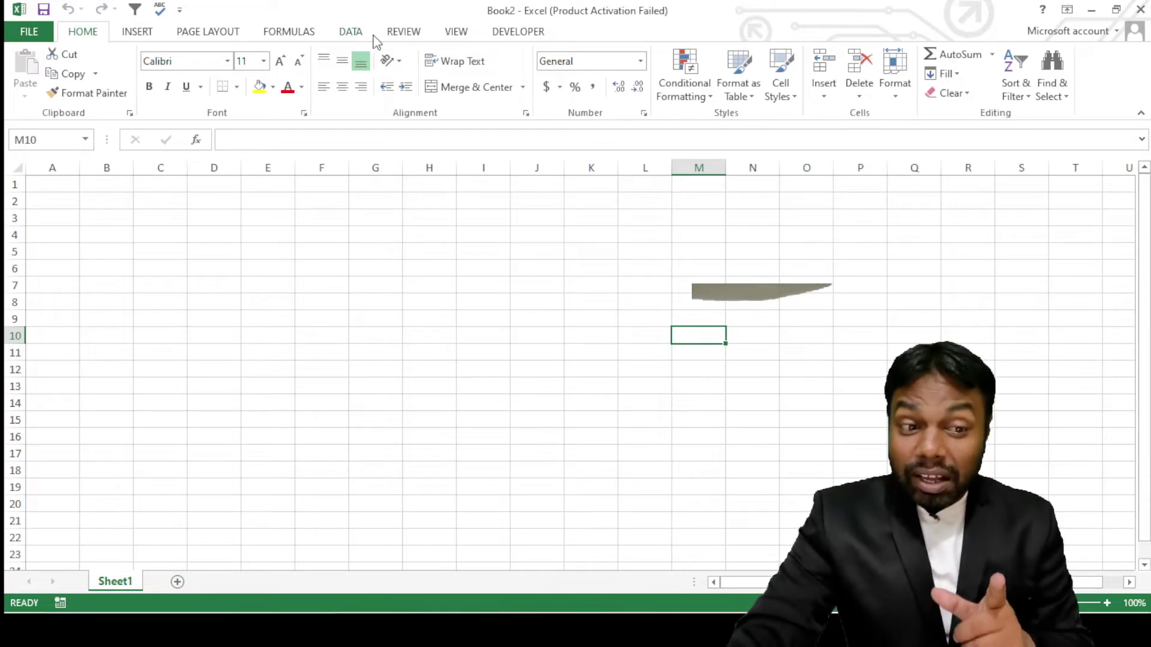
Step: Start a sheet background from Page Layout > Background and choose to work offline
left_click(210, 32)
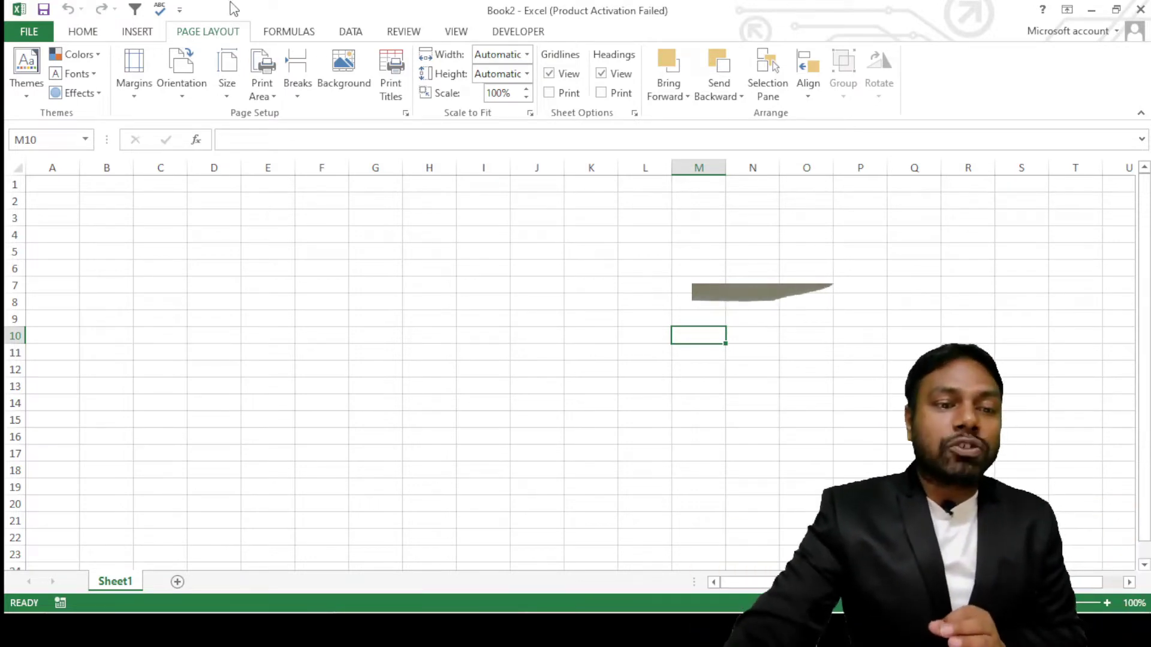
left_click(349, 75)
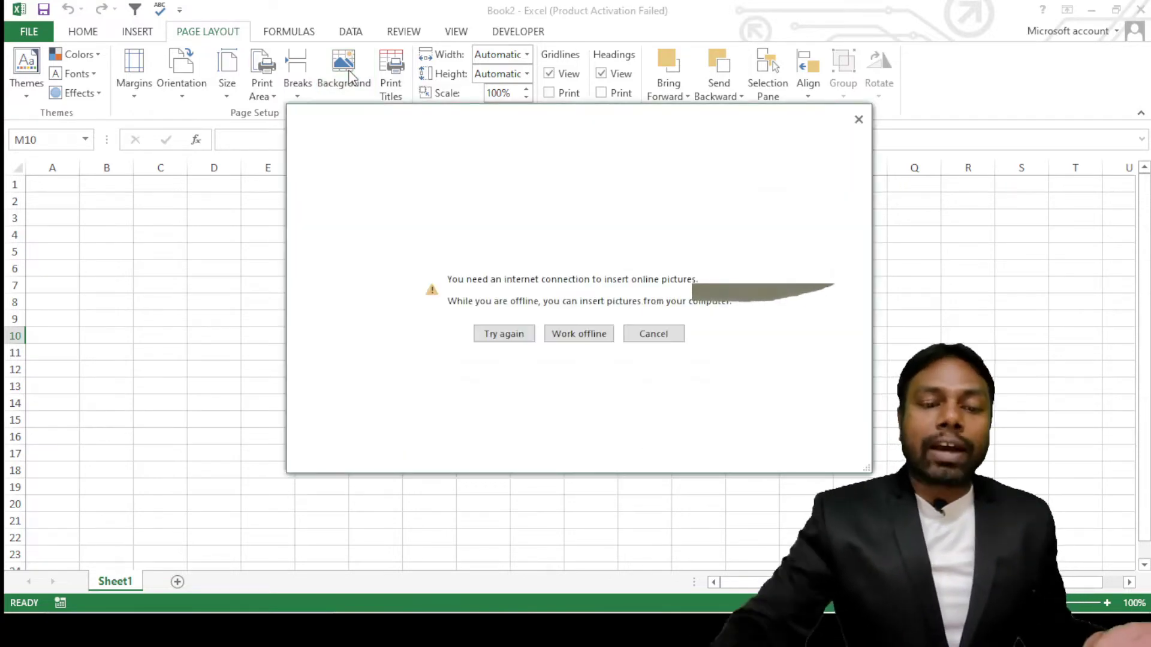
left_click(579, 337)
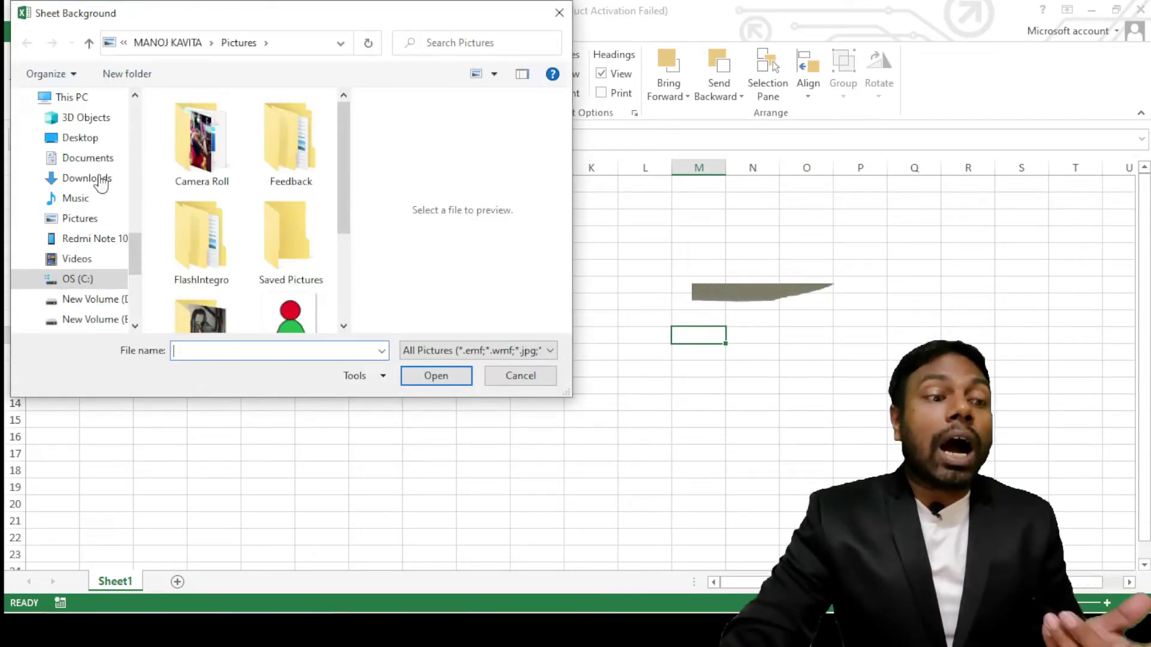
Step: Insert IMG_20181107_193601_HDR.jpg from the Desktop as the sheet background
left_click(72, 98)
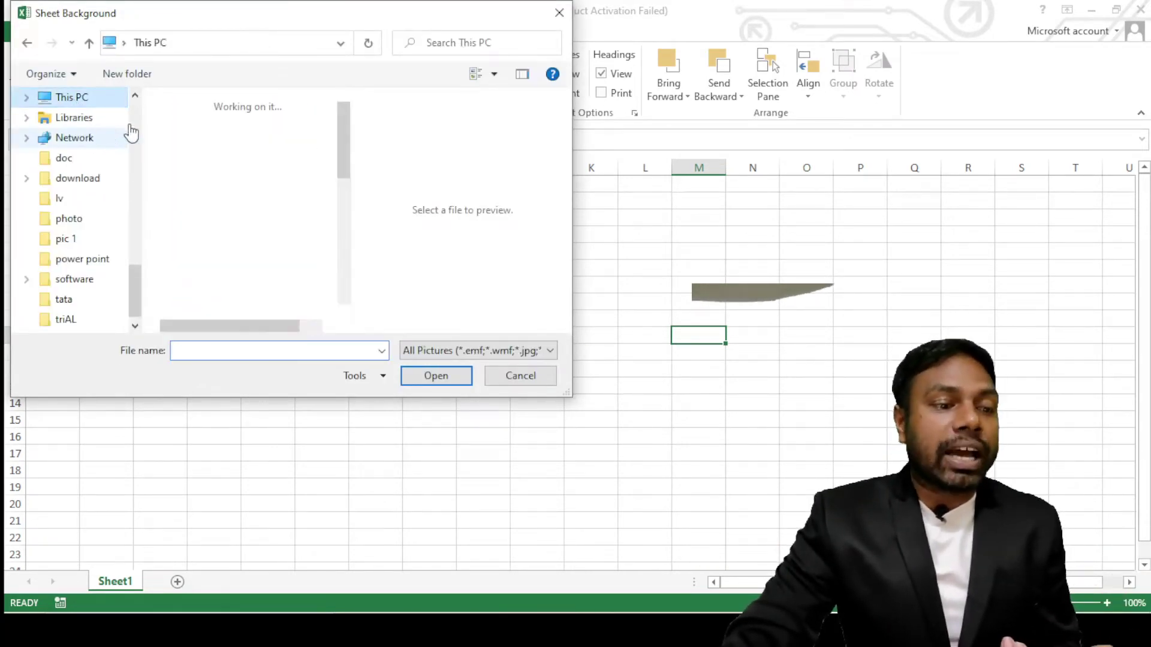
scroll(132, 285, "up", 5)
left_click(74, 124)
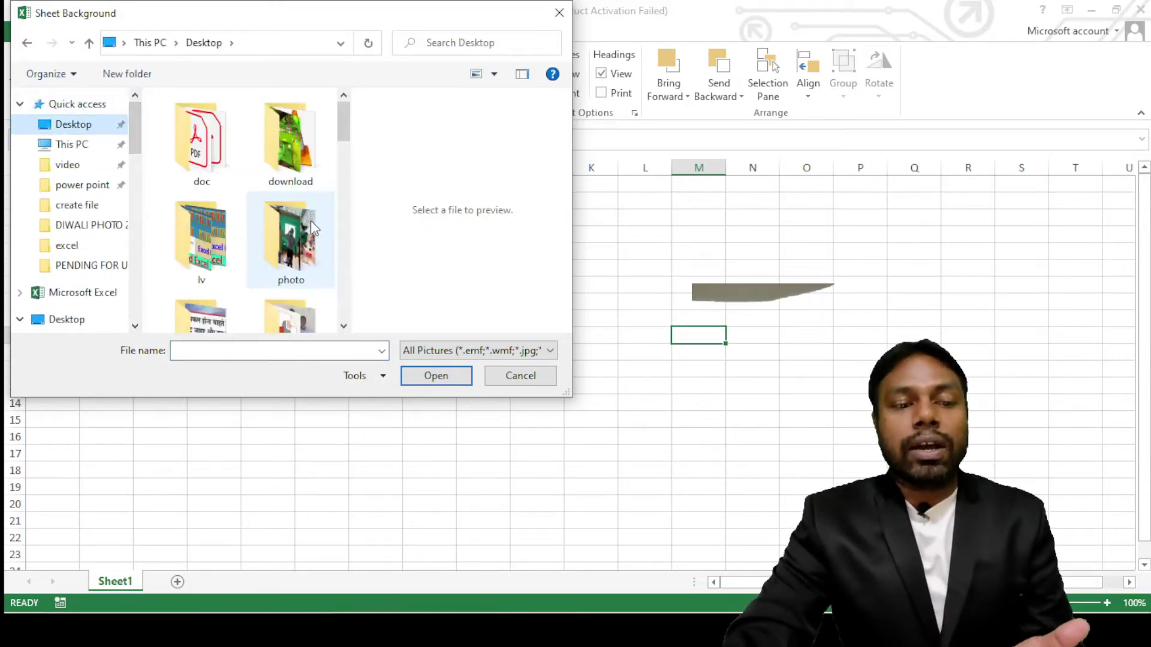
scroll(303, 204, "down", 5)
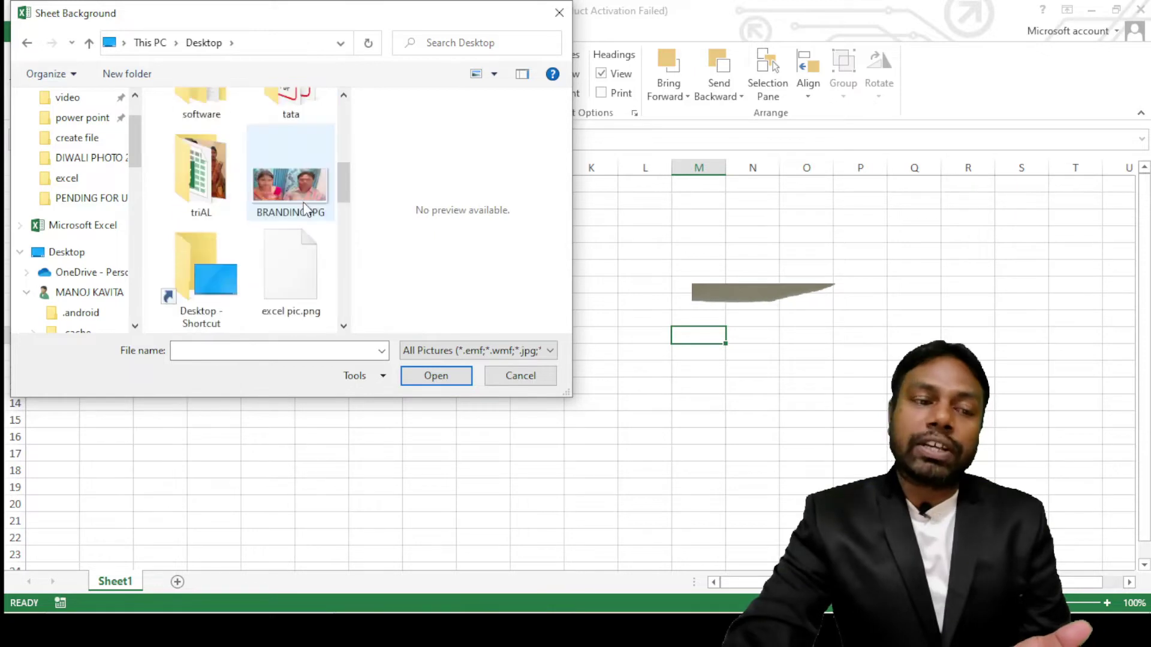
scroll(297, 228, "down", 5)
scroll(300, 230, "down", 5)
scroll(300, 234, "up", 3)
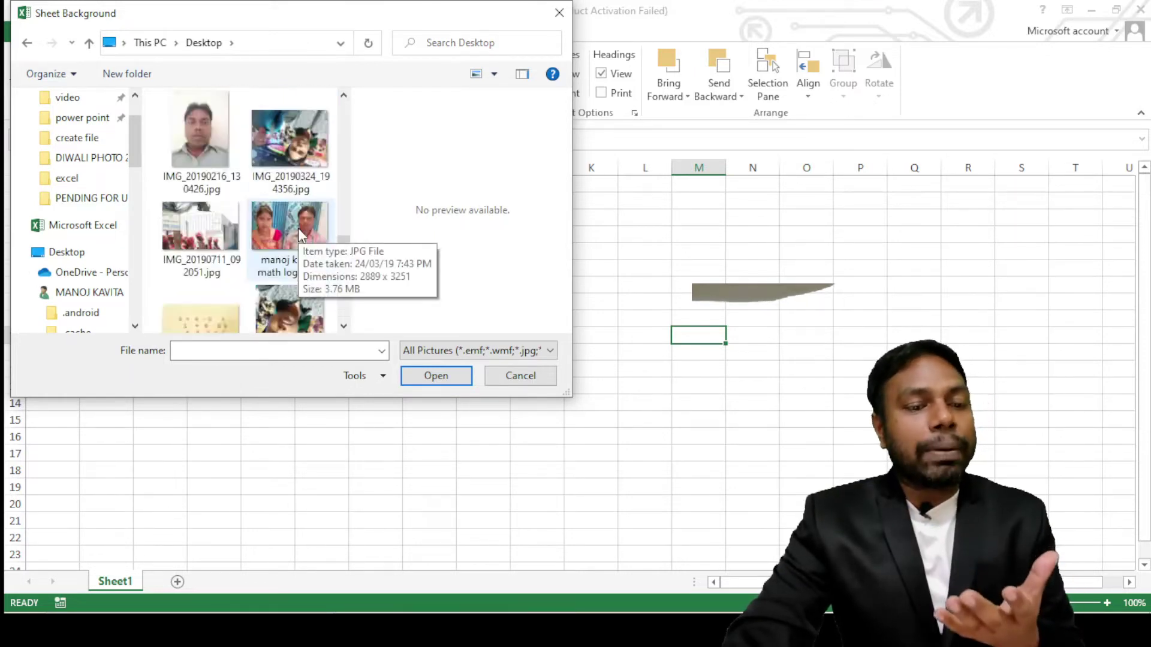
scroll(297, 233, "down", 1)
scroll(295, 237, "down", 1)
scroll(294, 237, "down", 1)
scroll(269, 240, "up", 1)
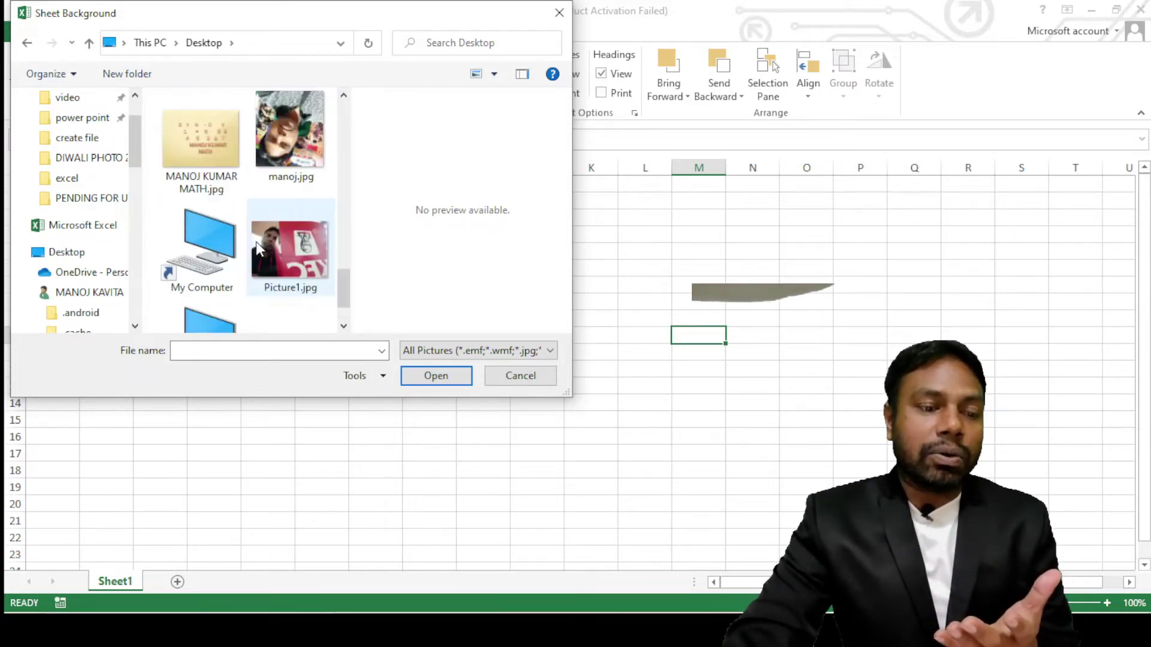
scroll(257, 243, "up", 3)
scroll(255, 239, "up", 3)
scroll(256, 242, "up", 1)
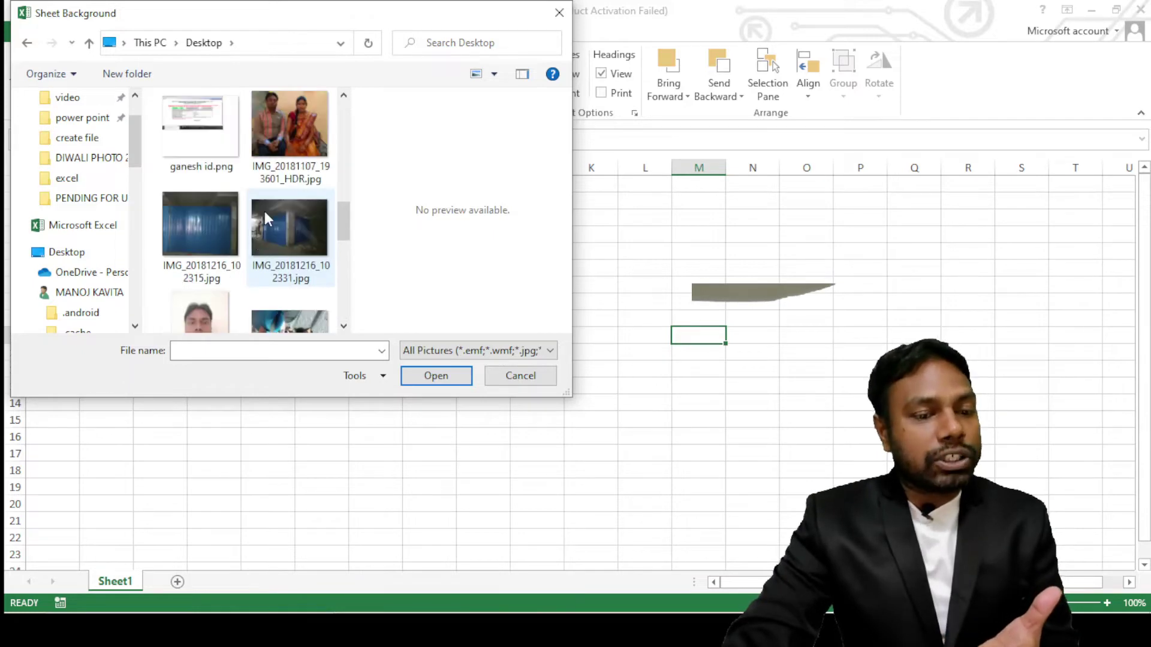
left_click(294, 129)
left_click(414, 373)
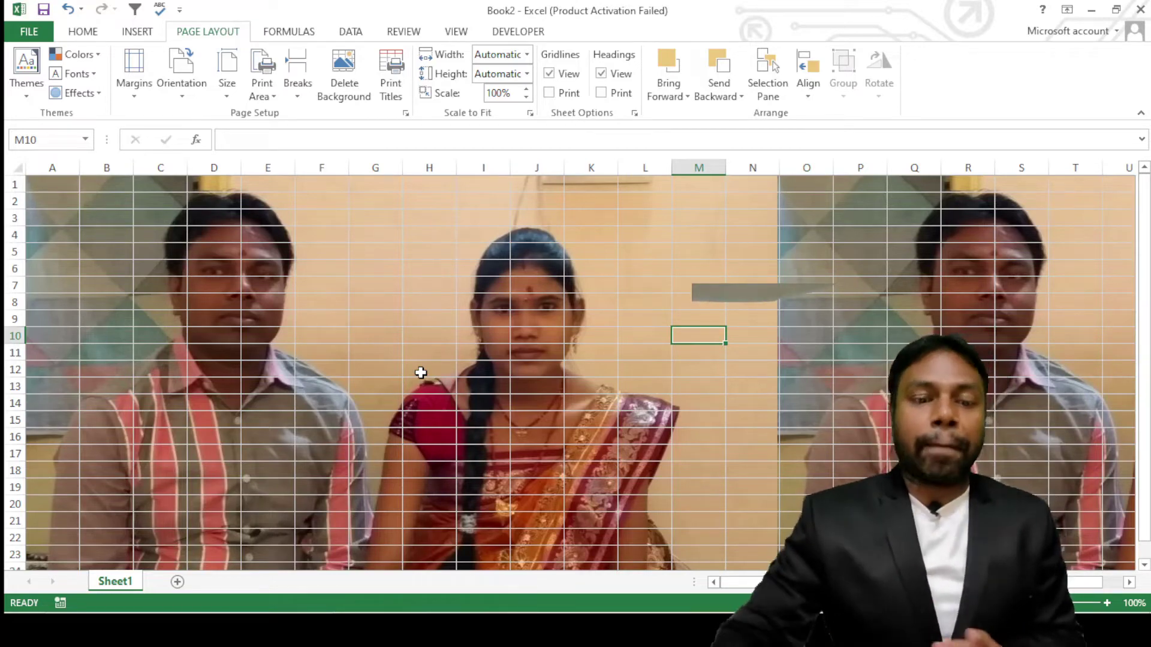
Step: Scroll over the background photo and select the block A1:L22
scroll(457, 429, "down", 1)
scroll(457, 429, "down", 6)
scroll(459, 440, "down", 3)
scroll(459, 440, "down", 6)
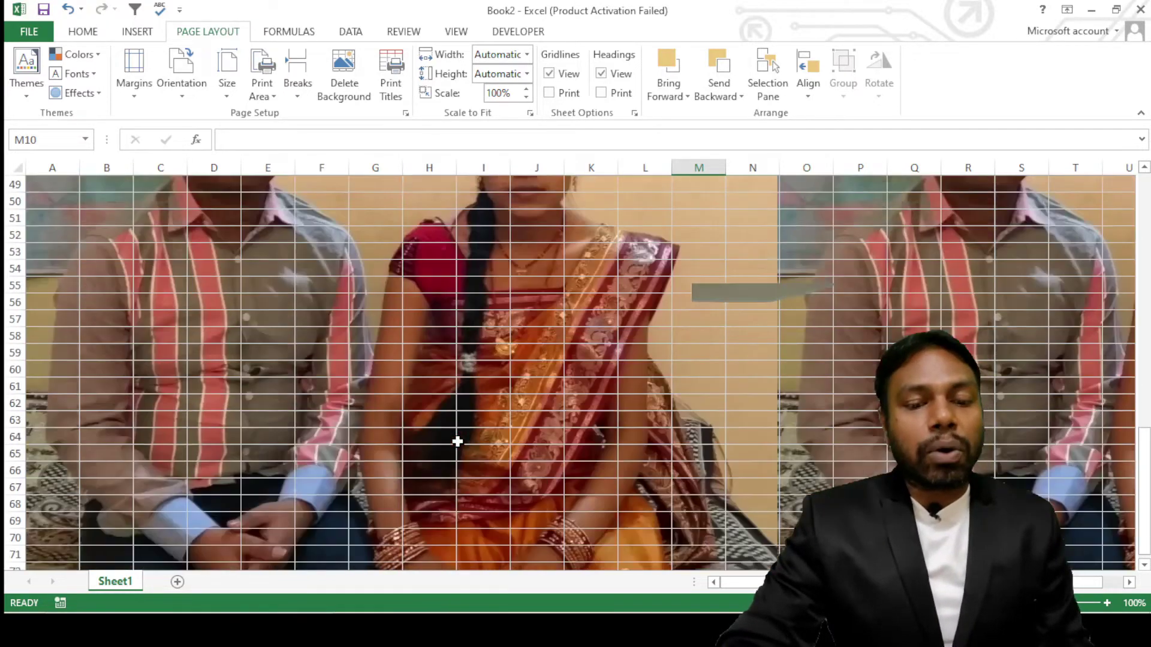
scroll(457, 441, "down", 6)
scroll(458, 442, "up", 6)
scroll(457, 449, "up", 12)
scroll(457, 459, "up", 4)
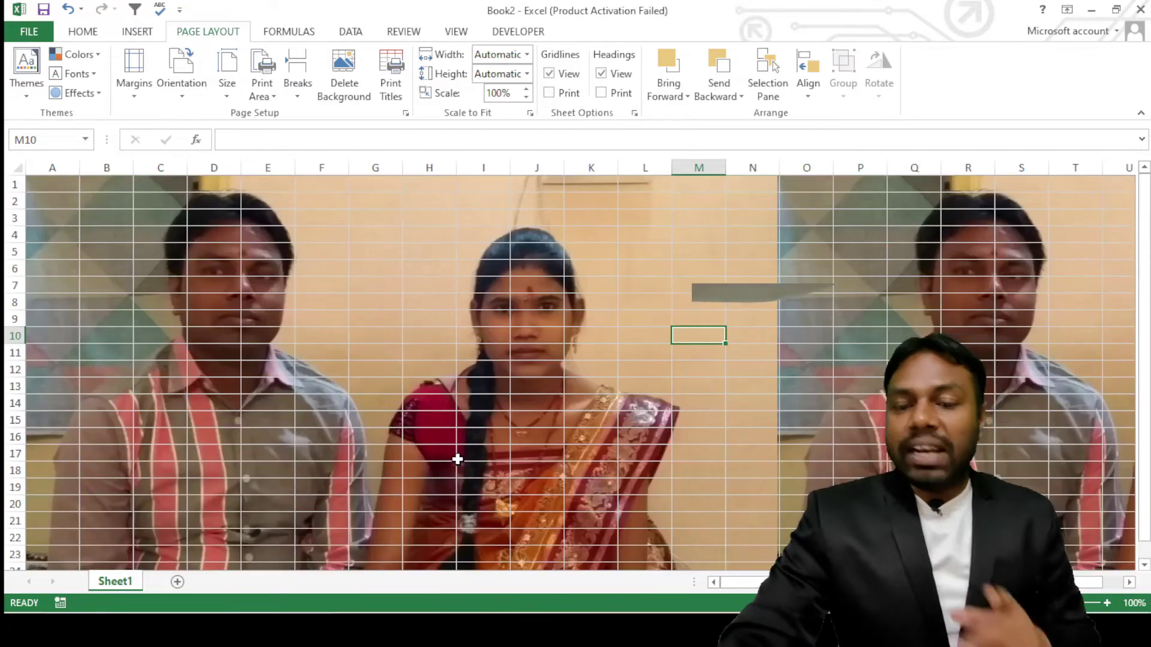
left_click(680, 283)
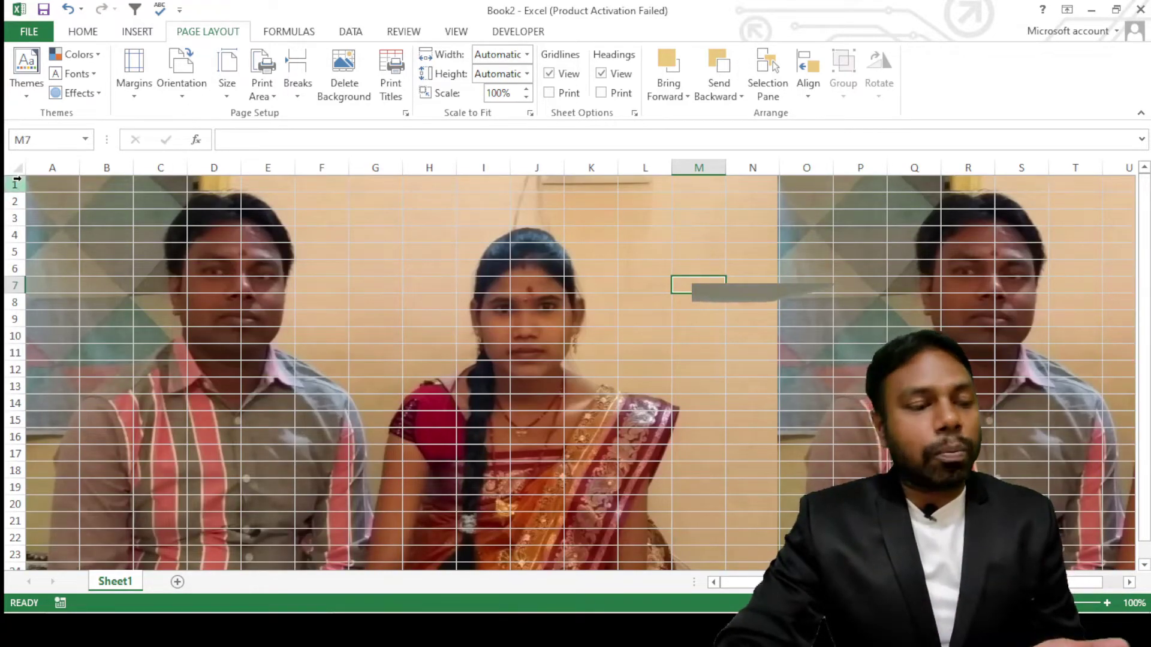
mouse_move(42, 183)
left_mouse_down()
mouse_move(673, 540)
mouse_move(654, 541)
left_mouse_up()
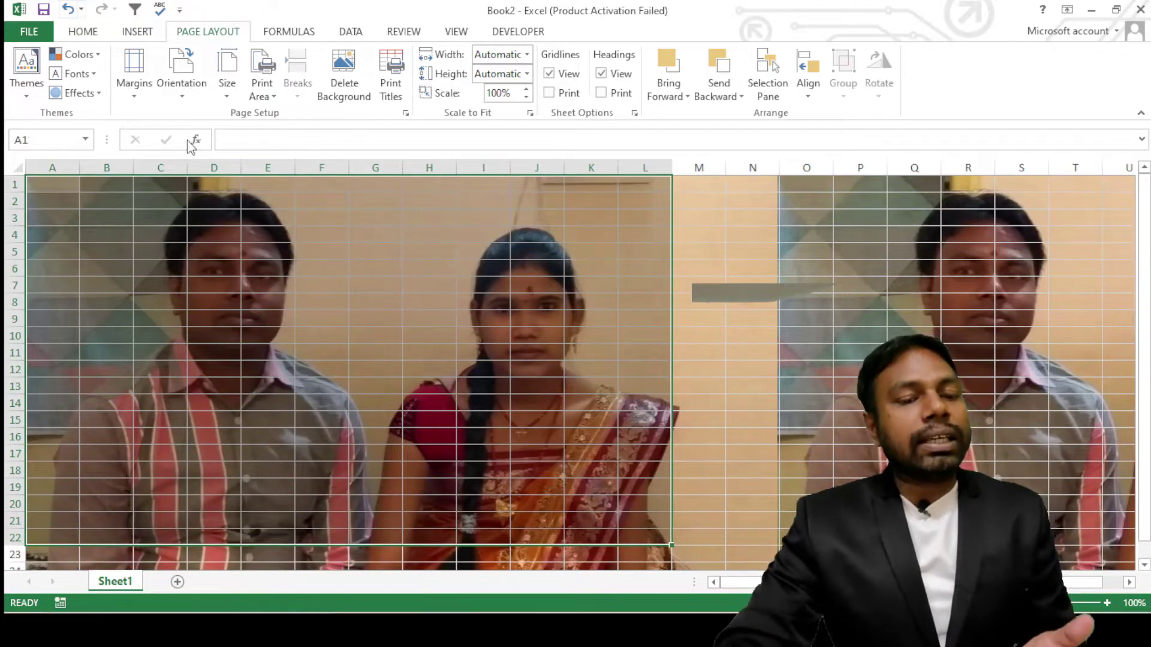
left_click(81, 33)
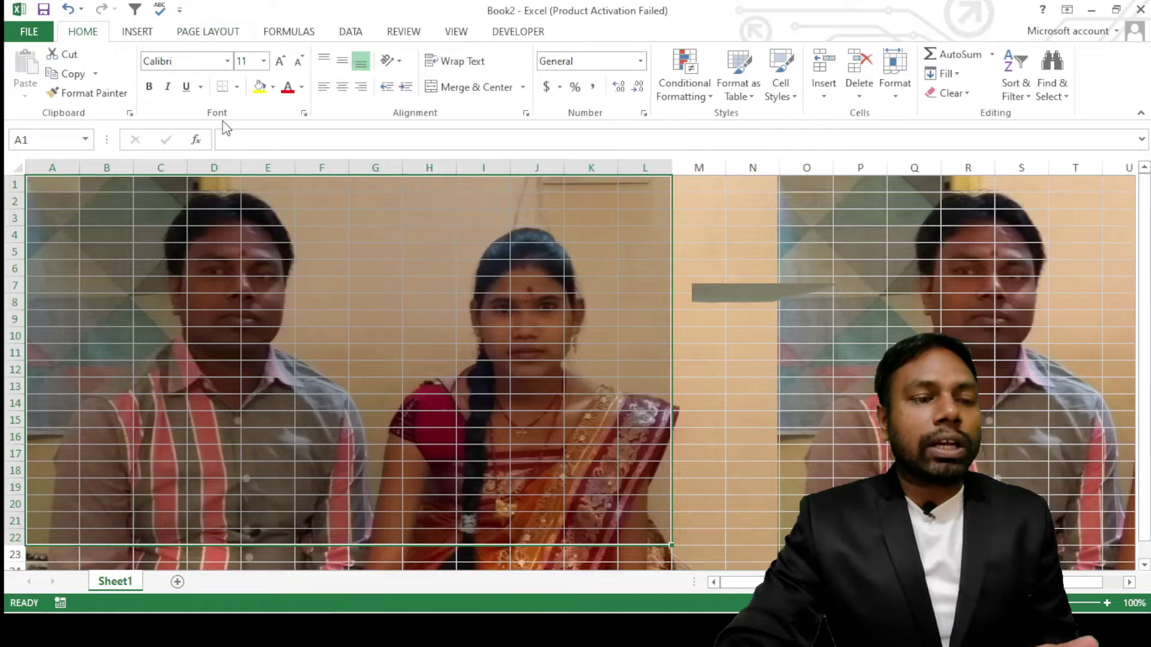
Step: Fill A1:L22 yellow, then fill the entire sheet white to hide the photo
left_click(260, 87)
left_click(693, 284)
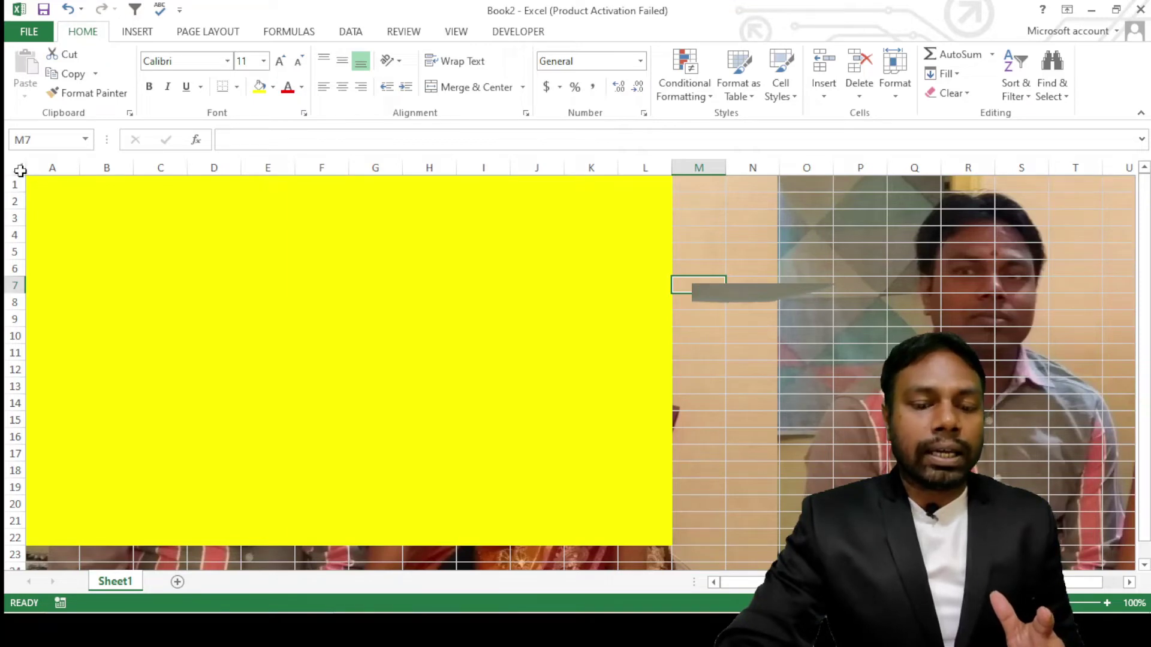
left_click(20, 171)
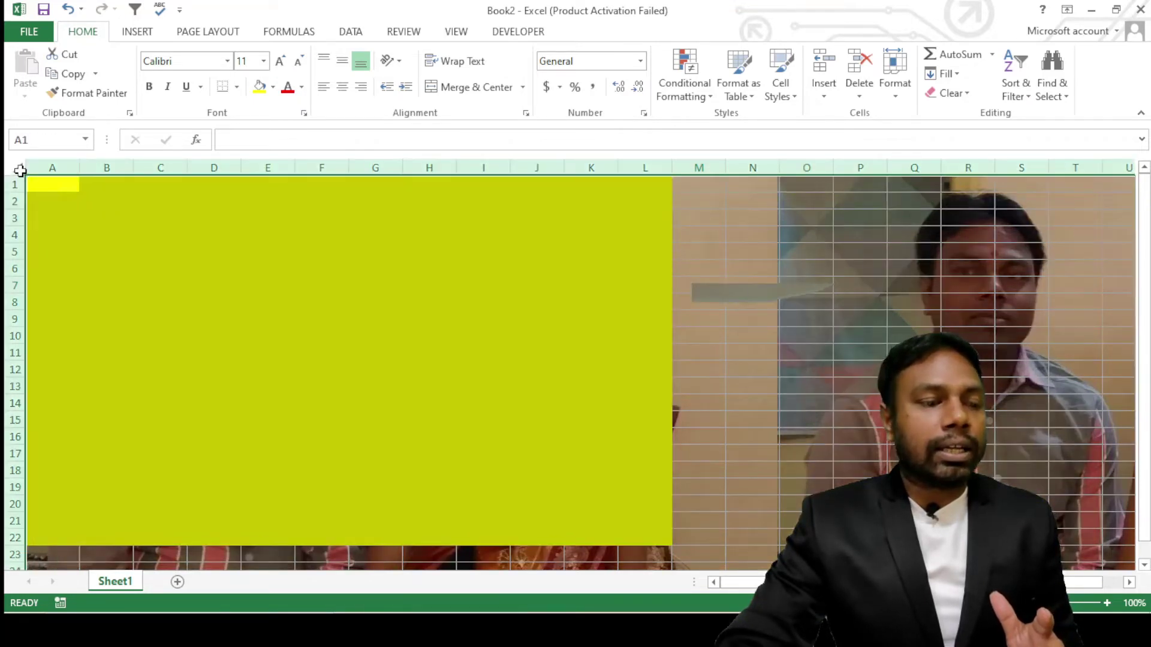
left_click(274, 90)
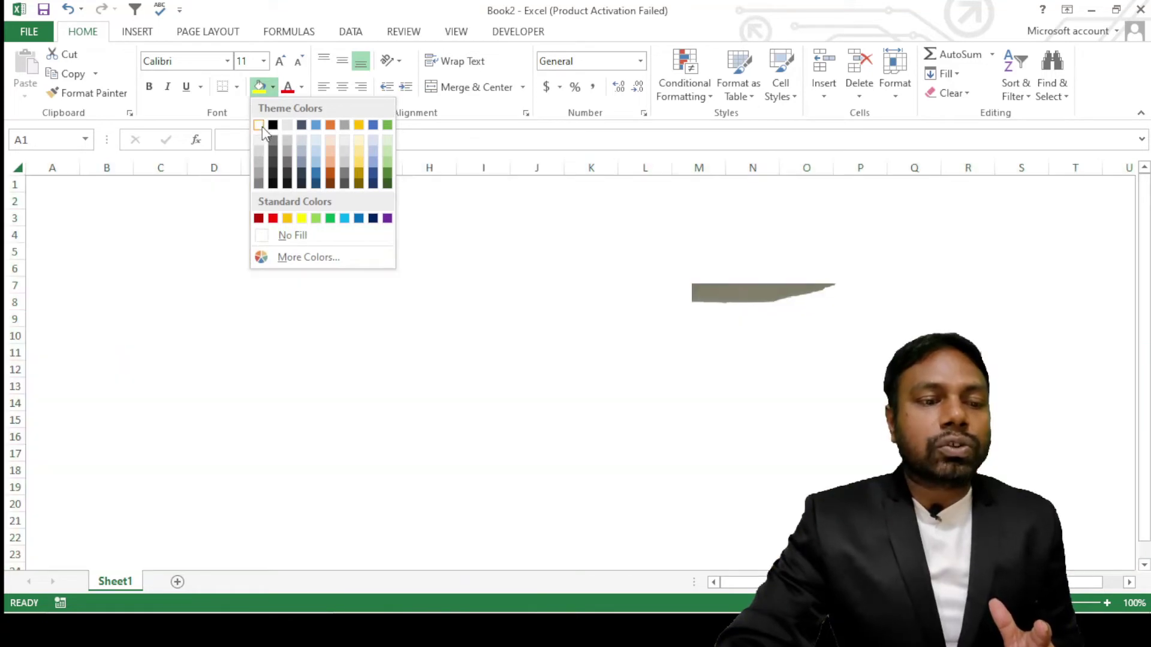
left_click(258, 126)
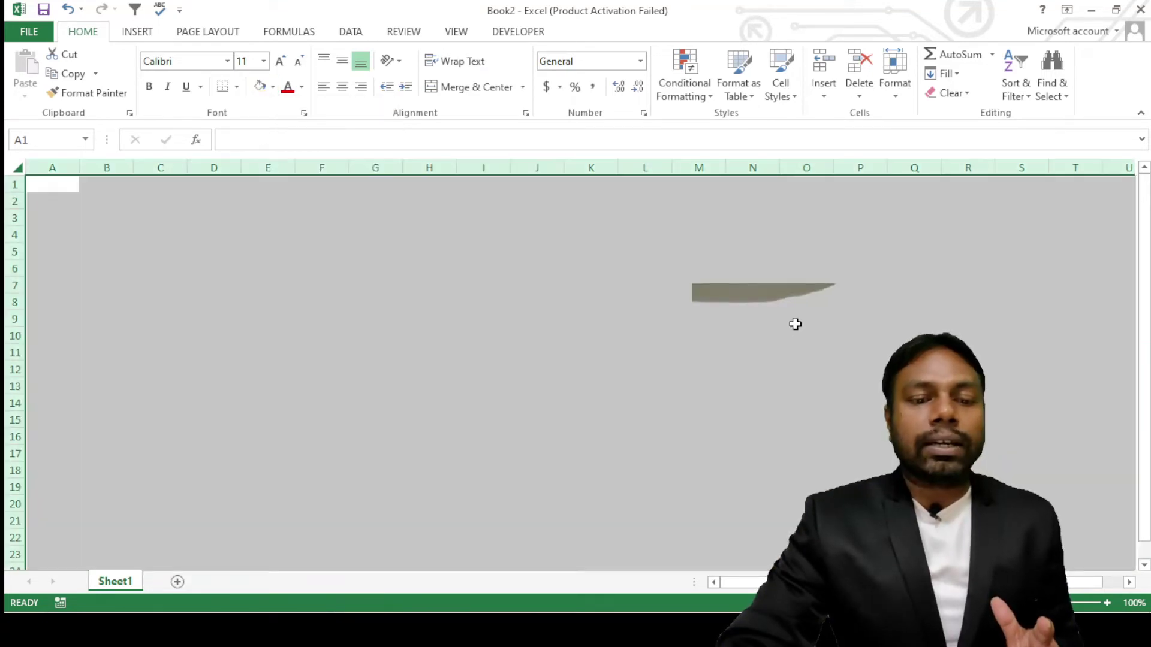
Step: Set cell E5 to No Fill so a patch of the photo shows
left_click_drag(959, 319, 999, 328)
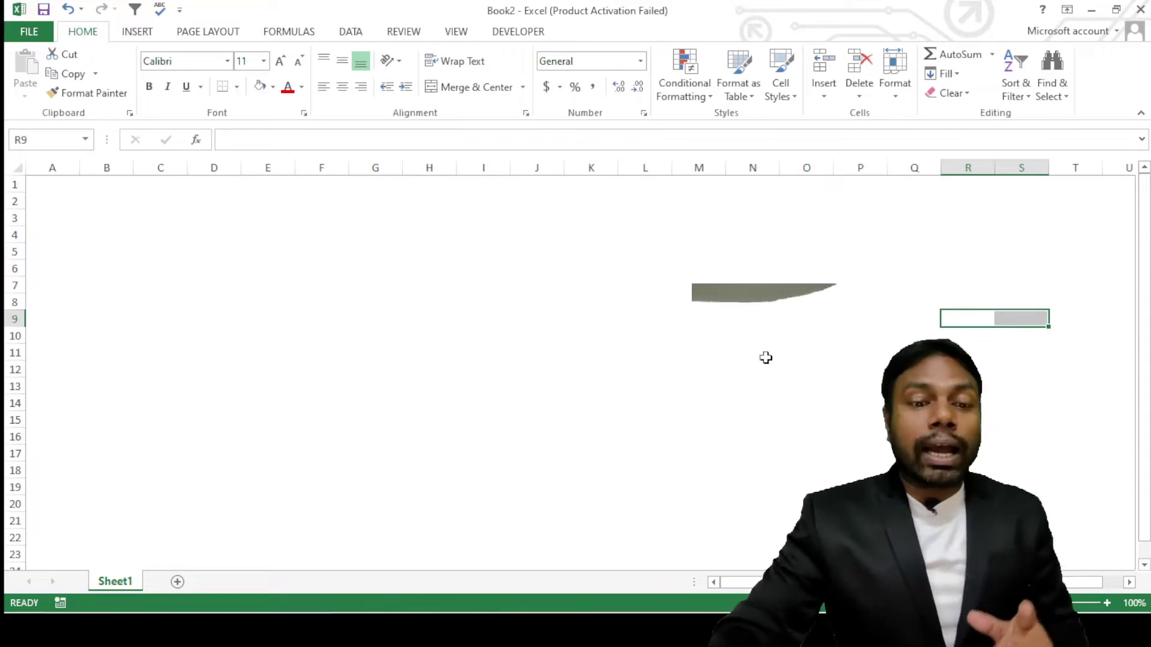
left_click(281, 384)
left_click(365, 319)
left_click(317, 255)
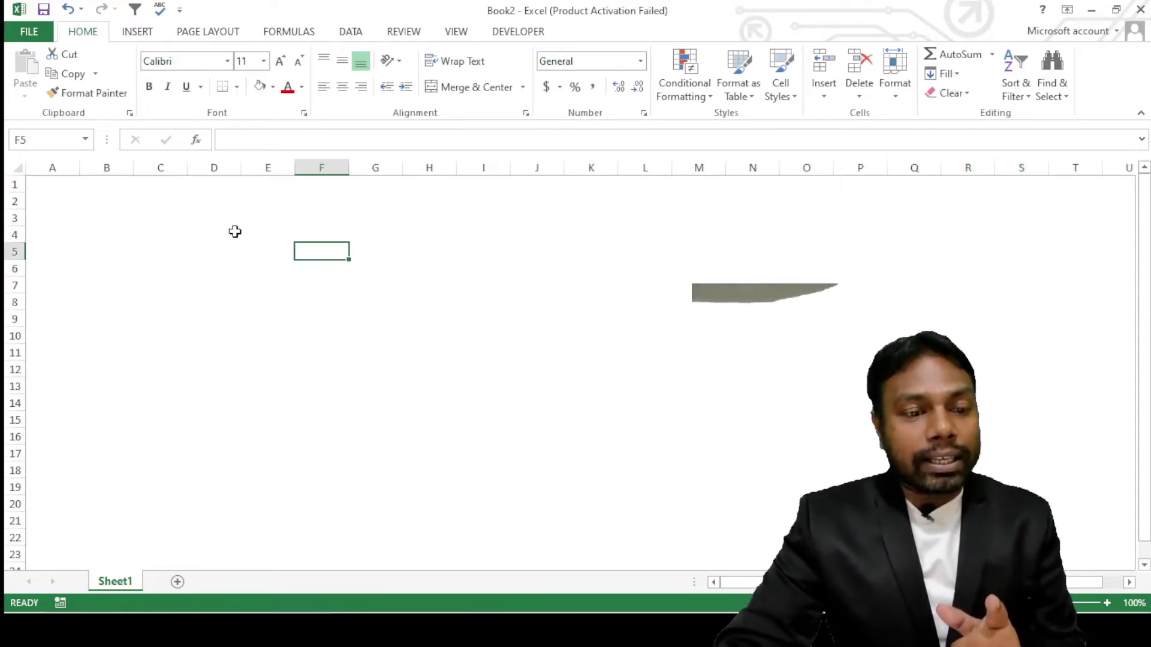
left_click(251, 251)
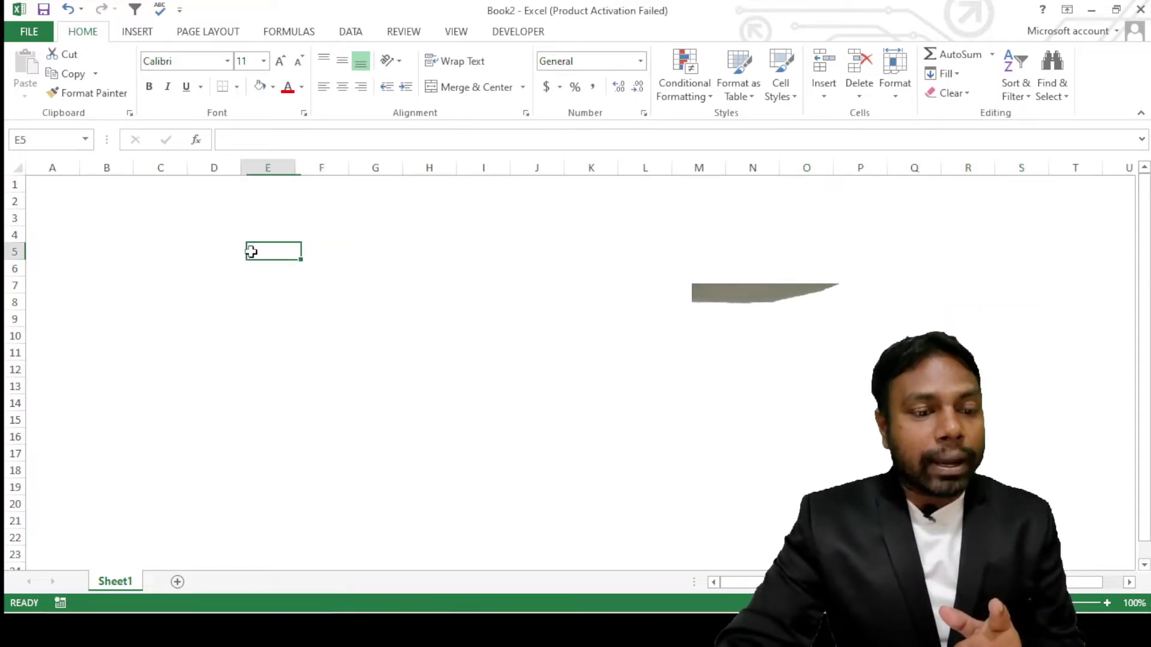
left_click(272, 87)
left_click(297, 237)
Step: Give cell F11 a tan fill, then select the block A1:J21
left_click(312, 336)
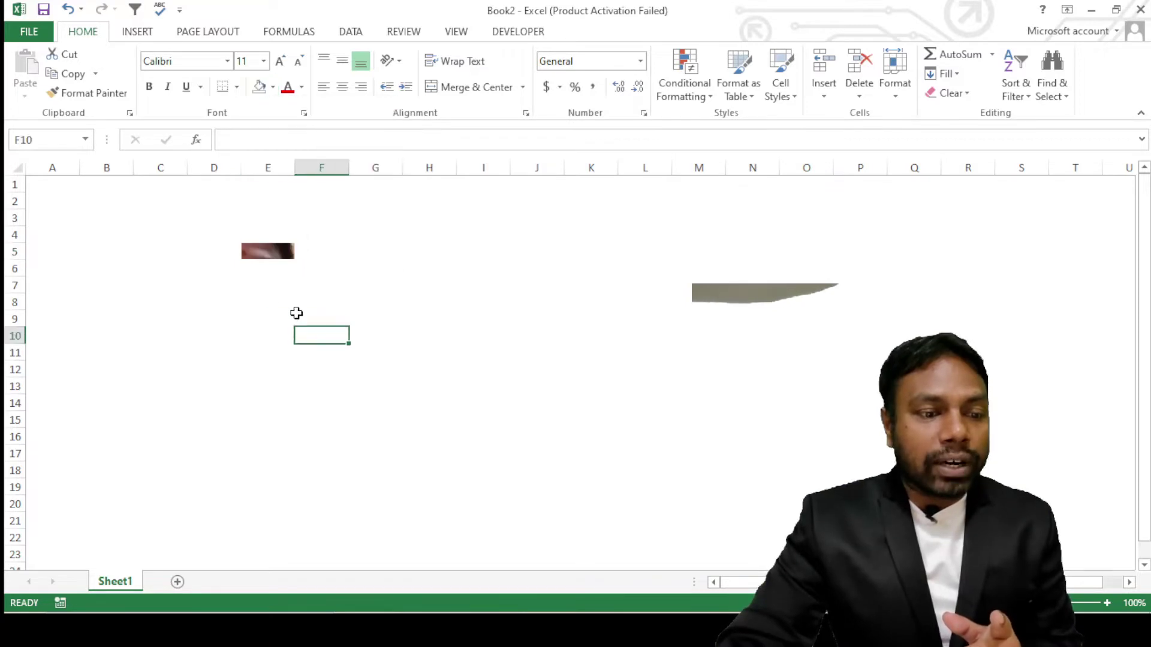
left_click(272, 90)
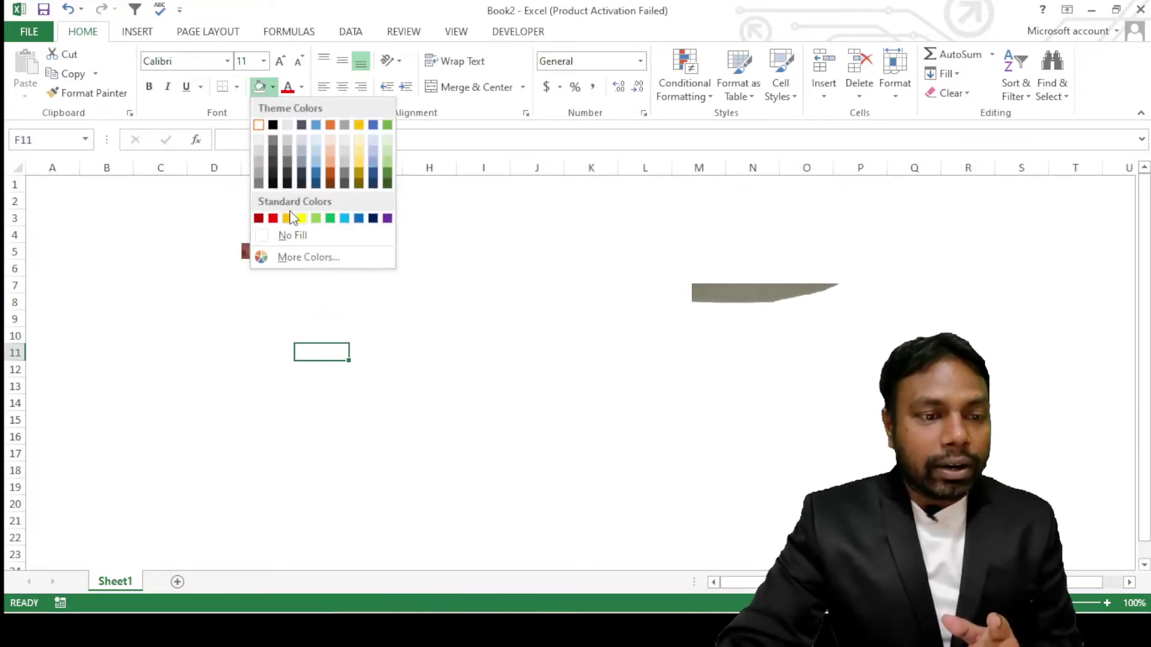
left_click(290, 223)
left_click(473, 369)
left_click(352, 315)
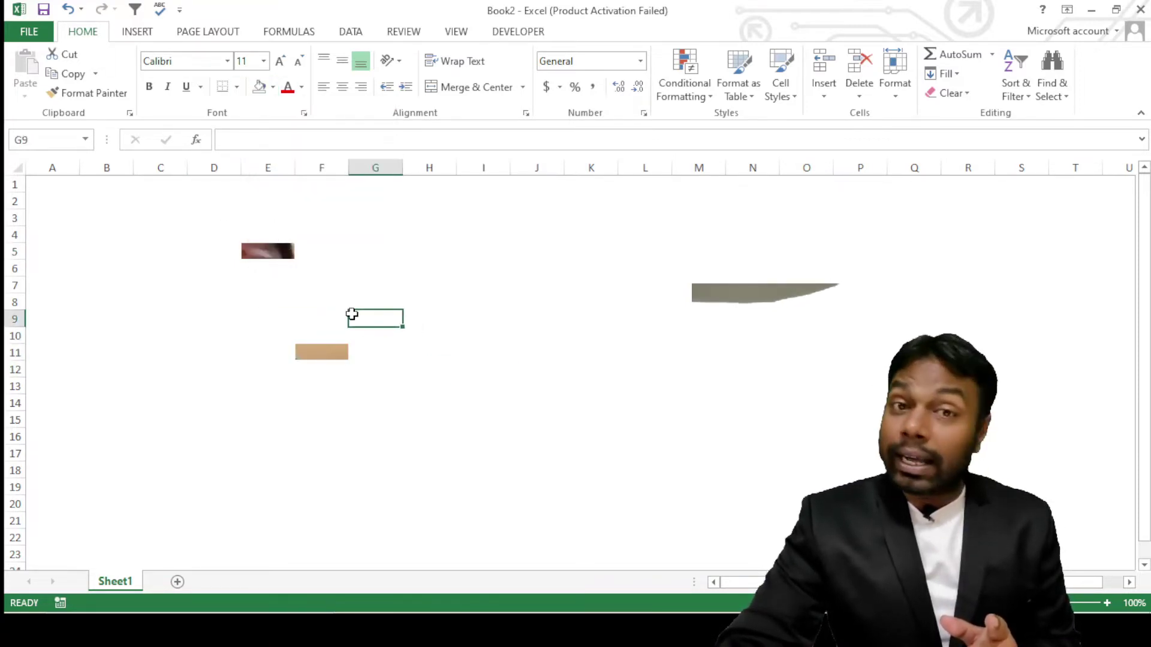
left_click_drag(282, 249, 323, 365)
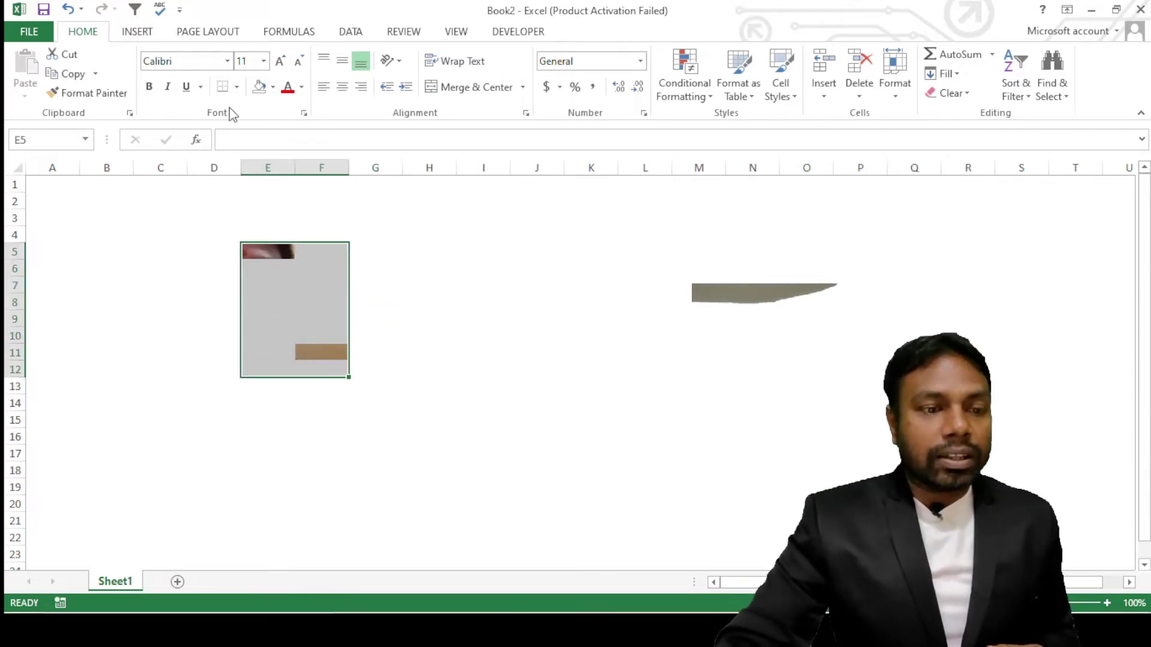
left_click(274, 89)
key("Escape")
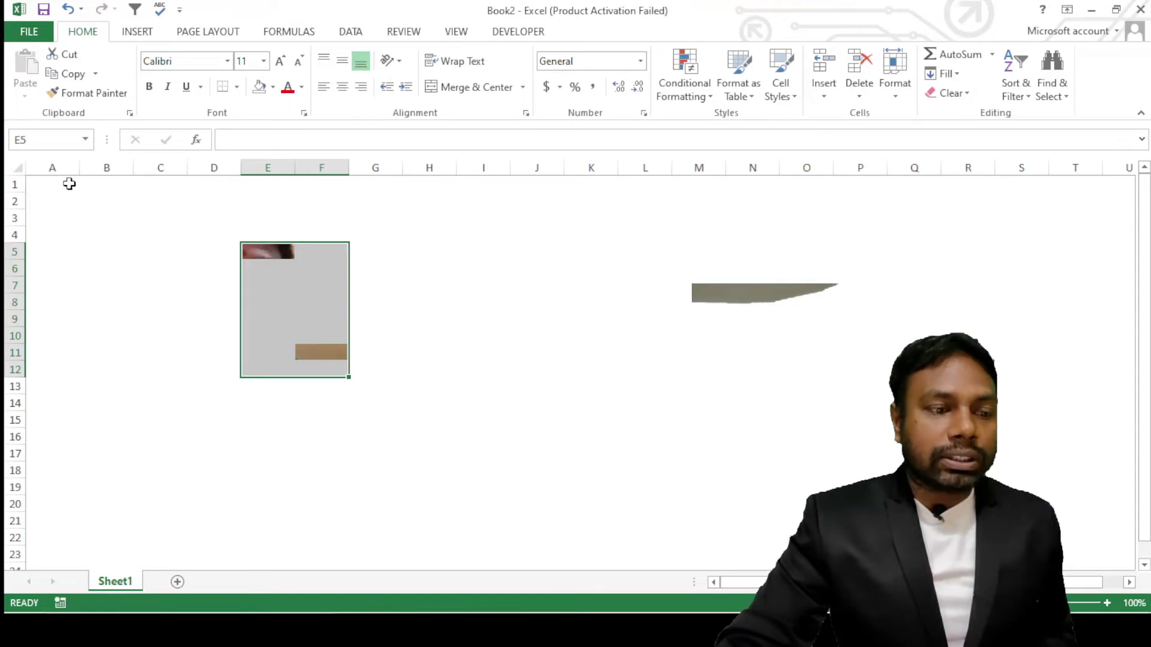
mouse_move(69, 184)
left_mouse_down()
mouse_move(203, 306)
mouse_move(583, 485)
mouse_move(527, 503)
mouse_move(540, 523)
left_mouse_up()
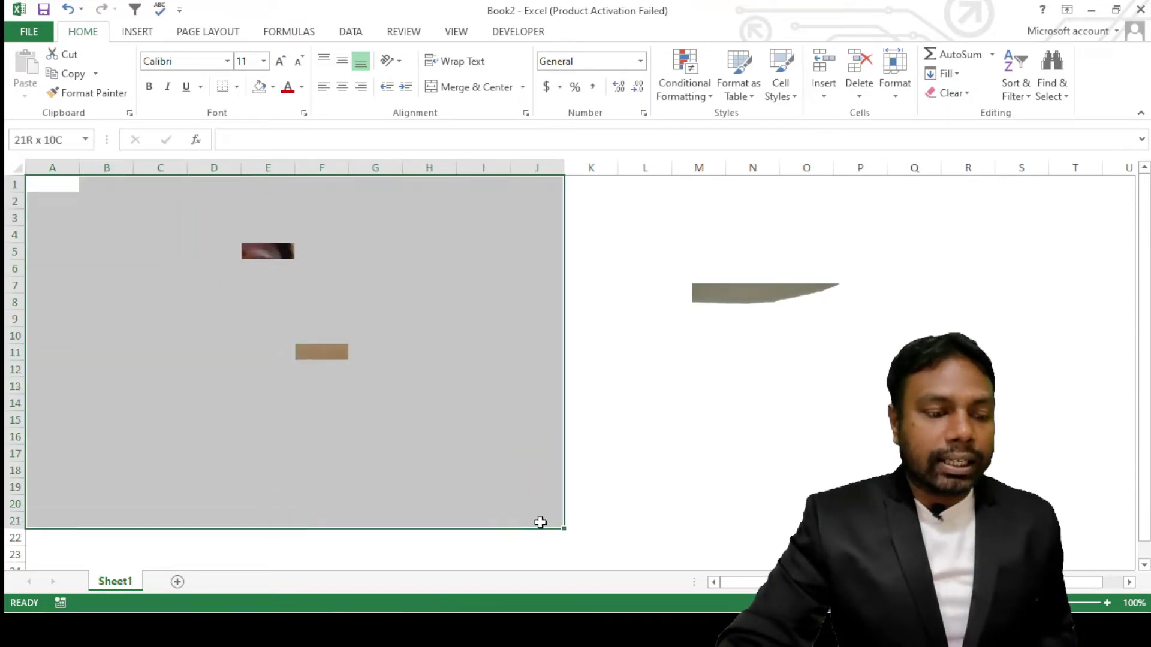
Step: Set No Fill on A1:J21 and then A1:L22 so the photo shows across columns A–L
left_click(273, 88)
left_click(278, 234)
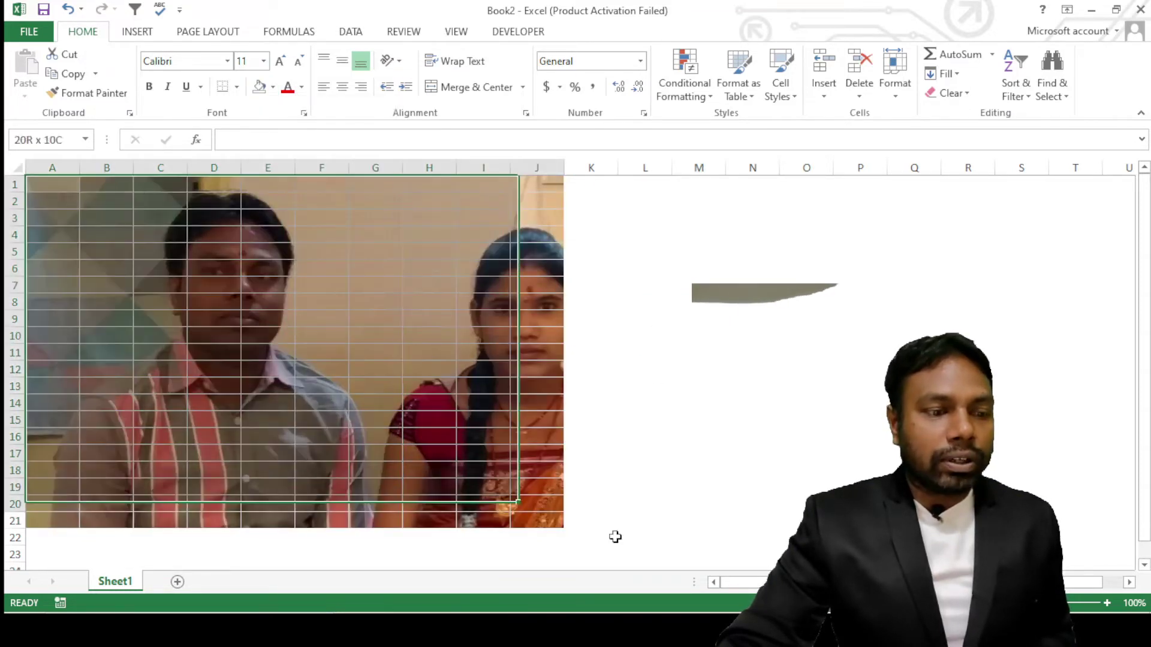
left_click_drag(56, 185, 647, 545)
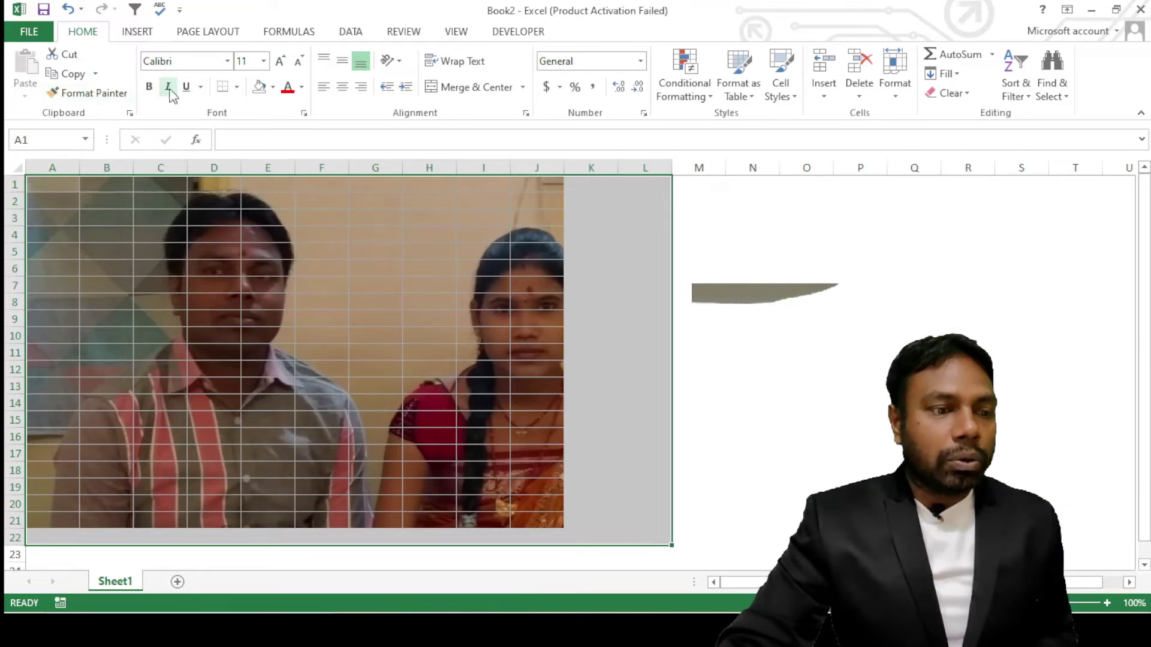
left_click(274, 89)
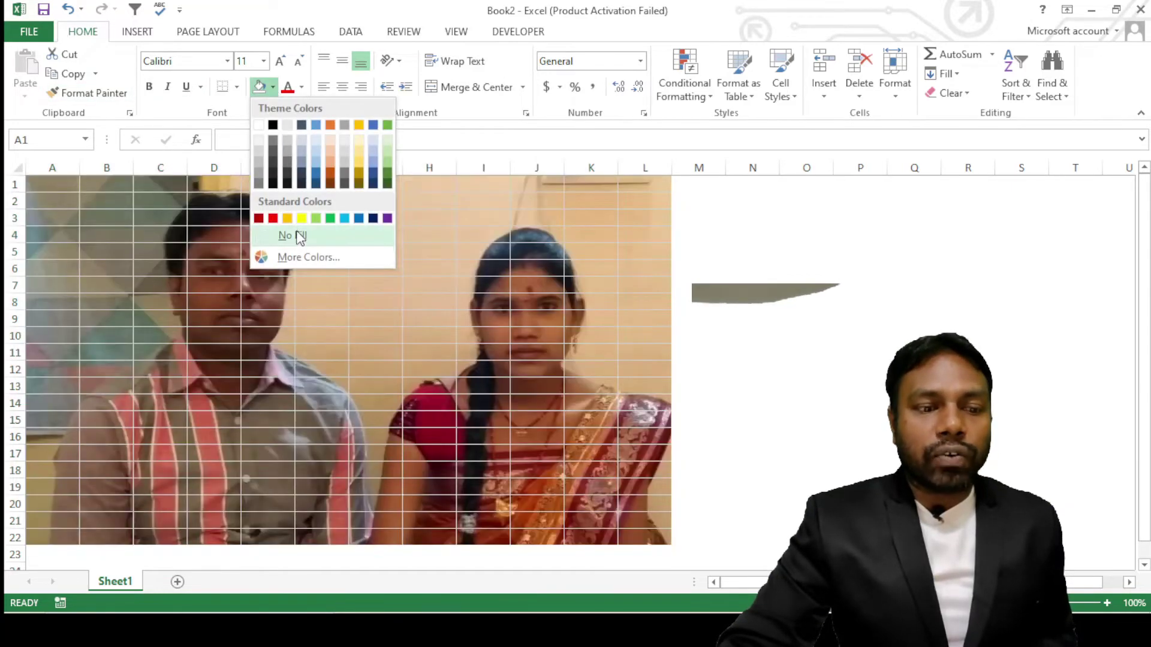
left_click(294, 234)
left_click(794, 350)
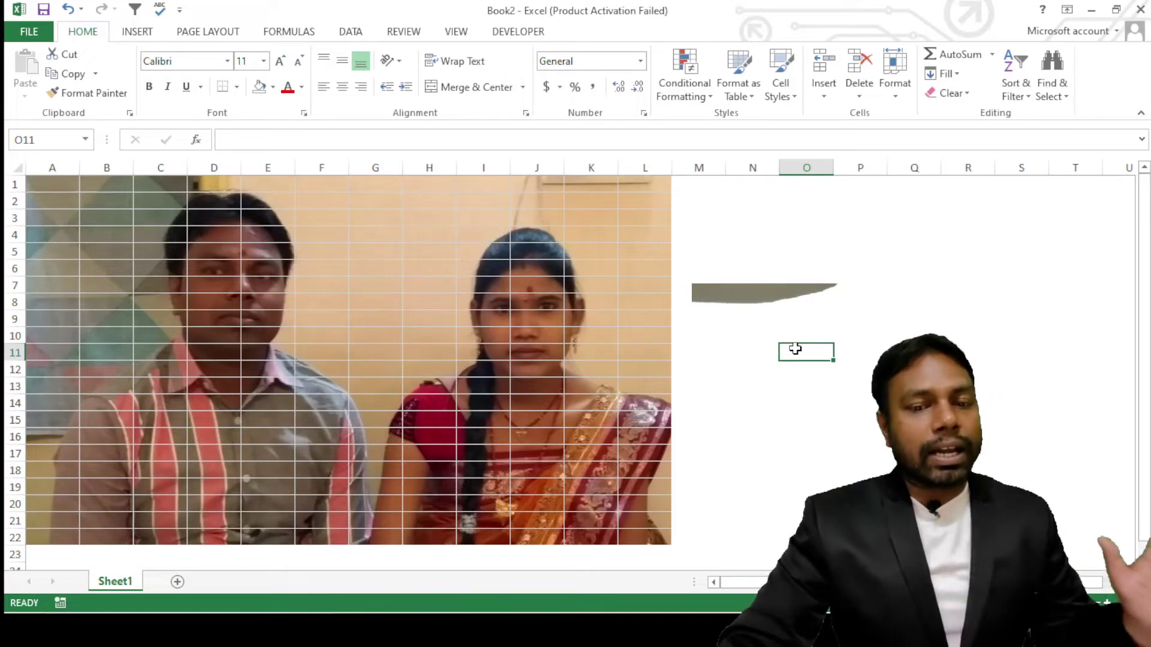
left_click_drag(694, 186, 718, 533)
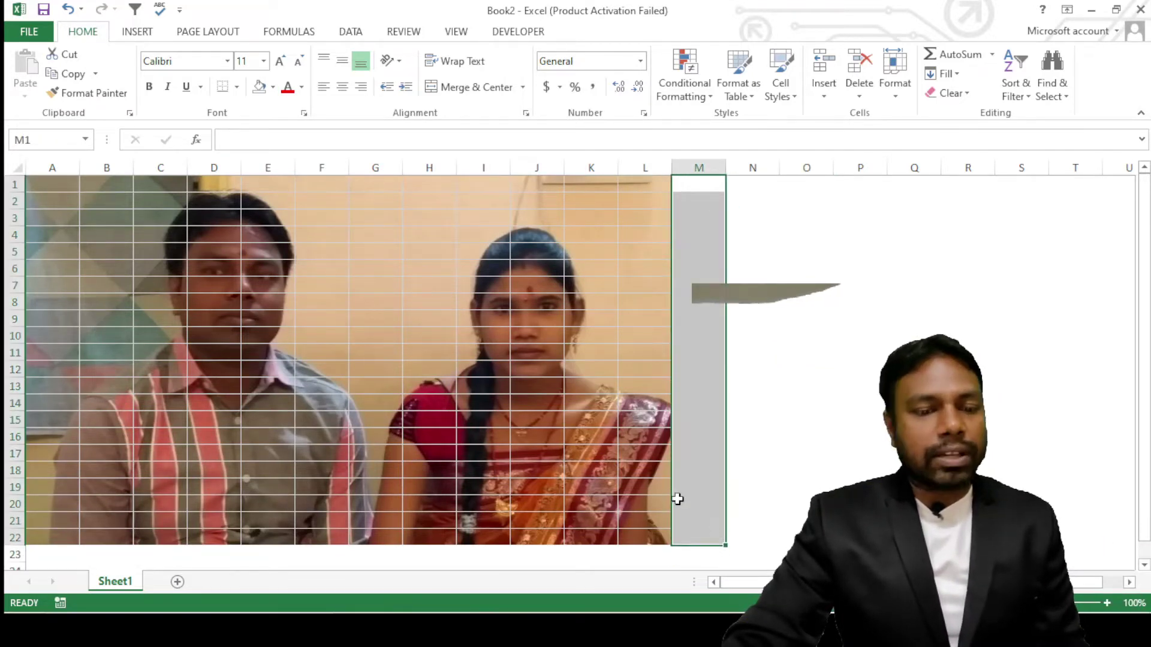
Step: Set column M1:M22 to No Fill, removing its grey fill
left_click(271, 89)
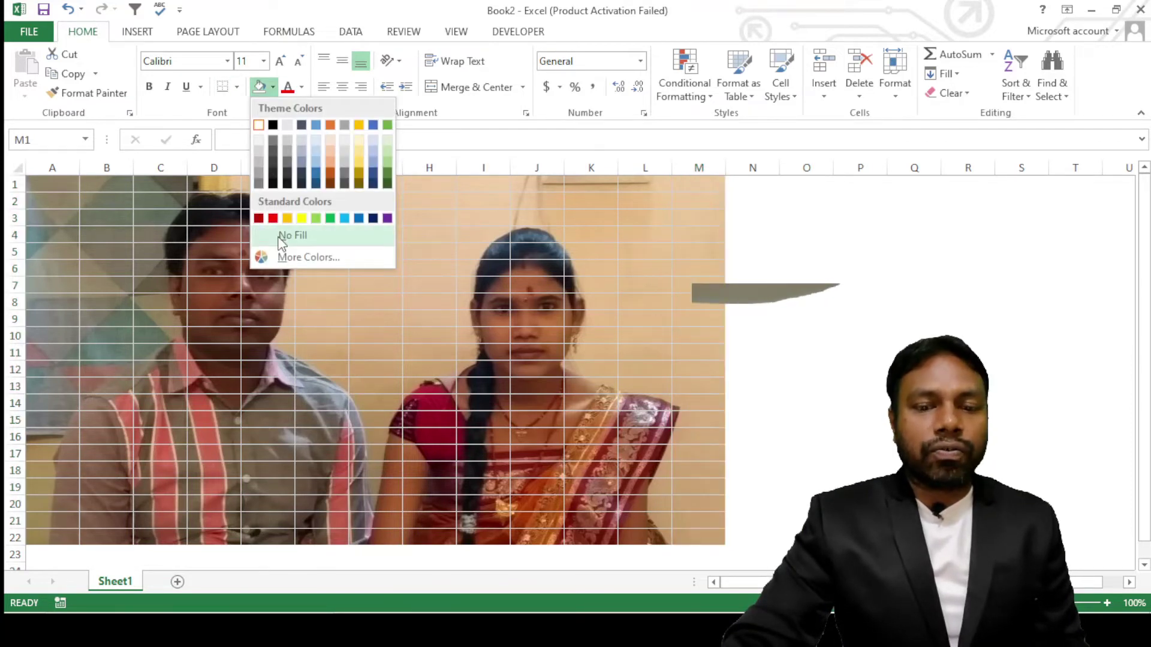
left_click(282, 236)
left_click(982, 424)
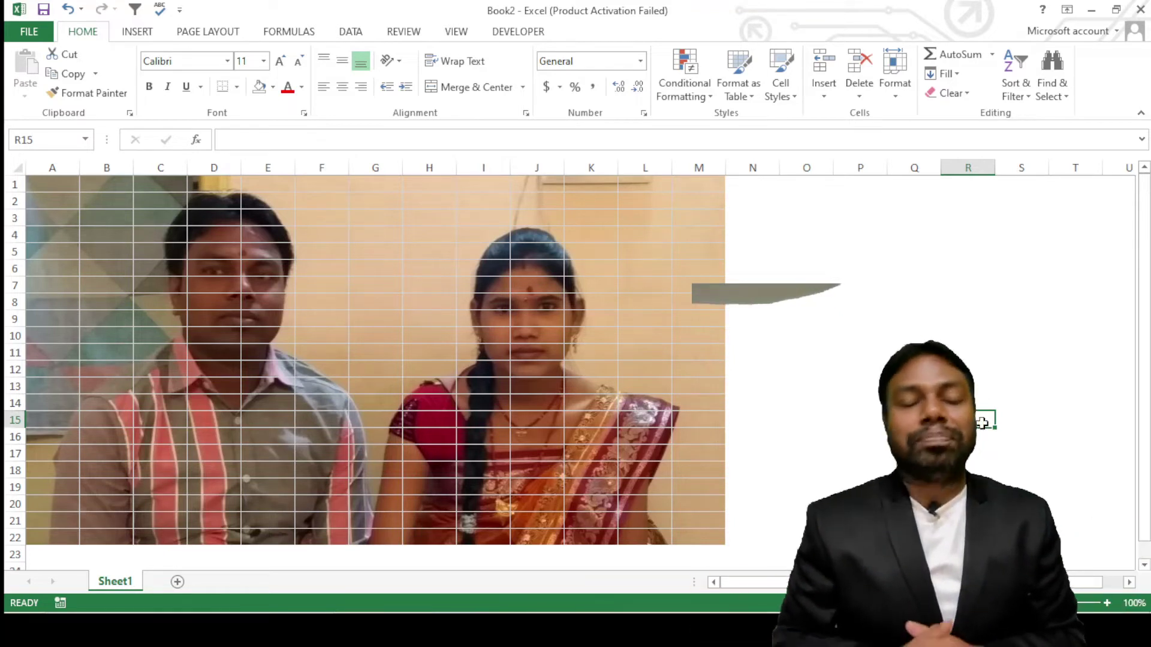
Step: Fill cells N1:O22 with light green
left_click(807, 319)
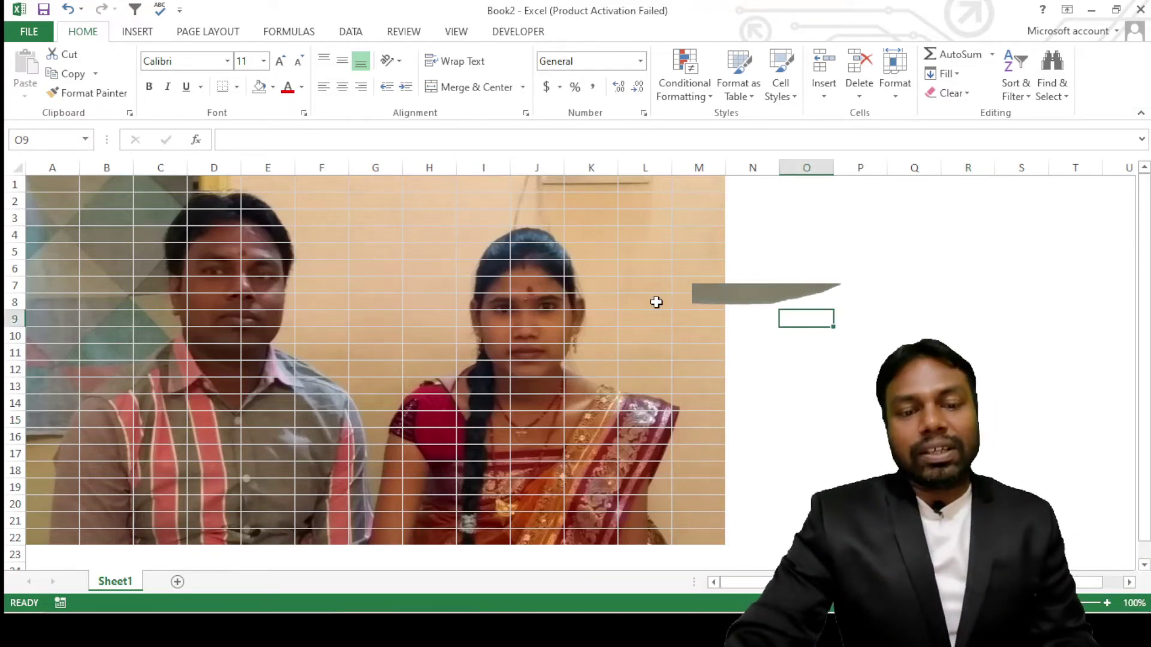
left_click_drag(103, 209, 875, 331)
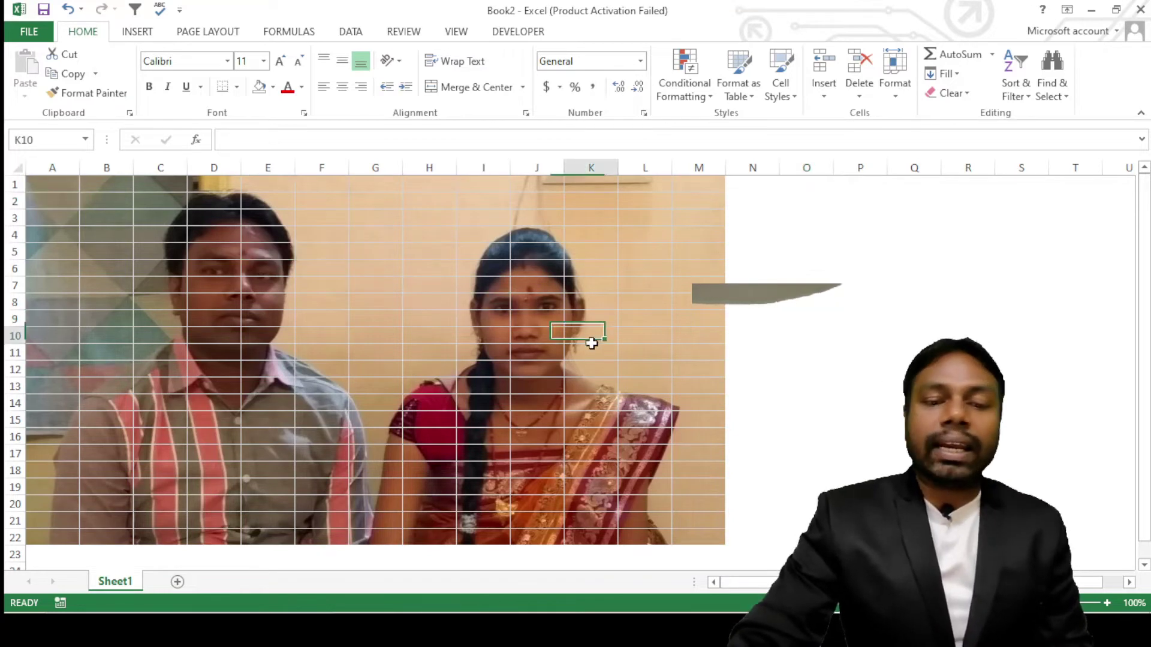
left_click_drag(758, 185, 743, 525)
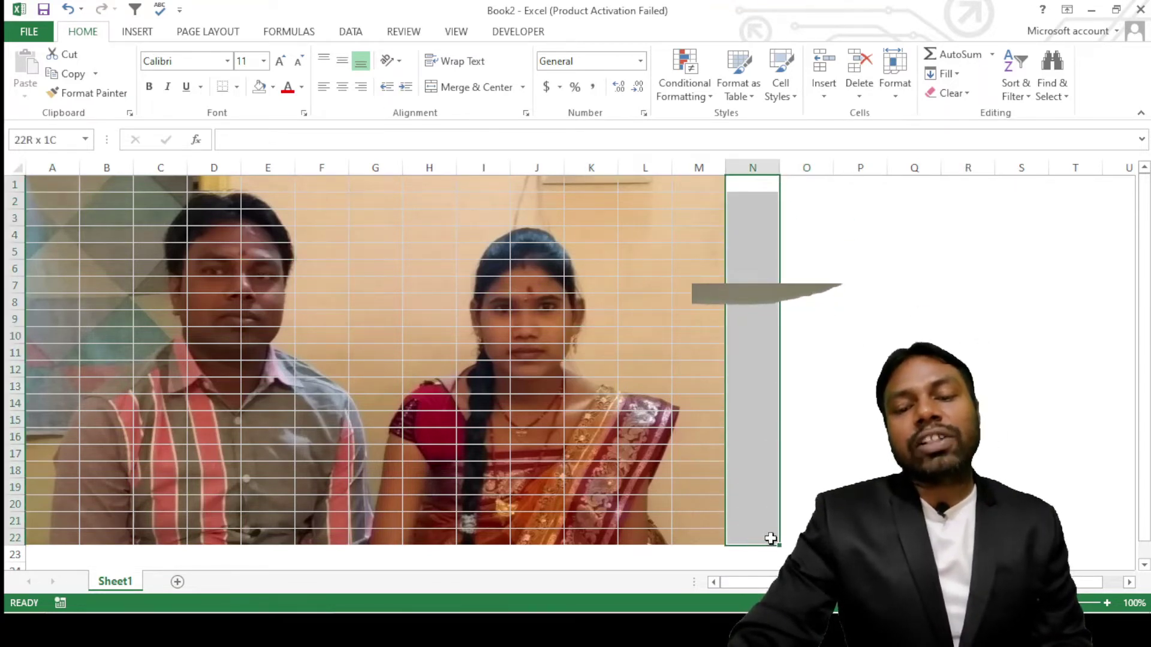
left_click_drag(778, 539, 792, 539)
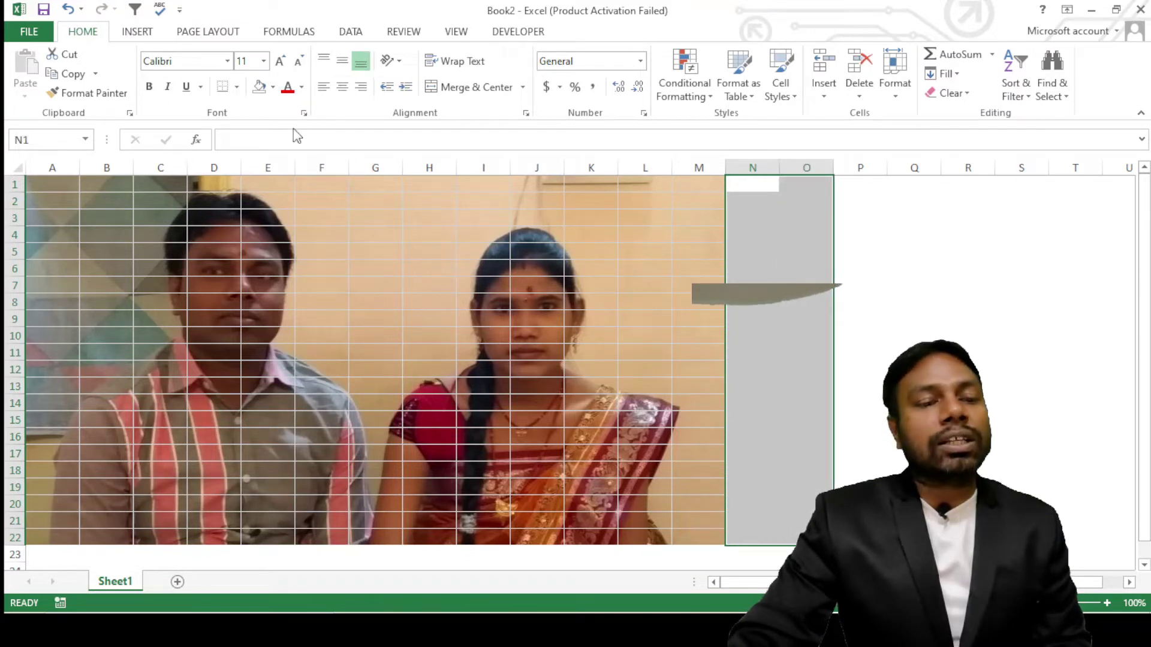
left_click(274, 87)
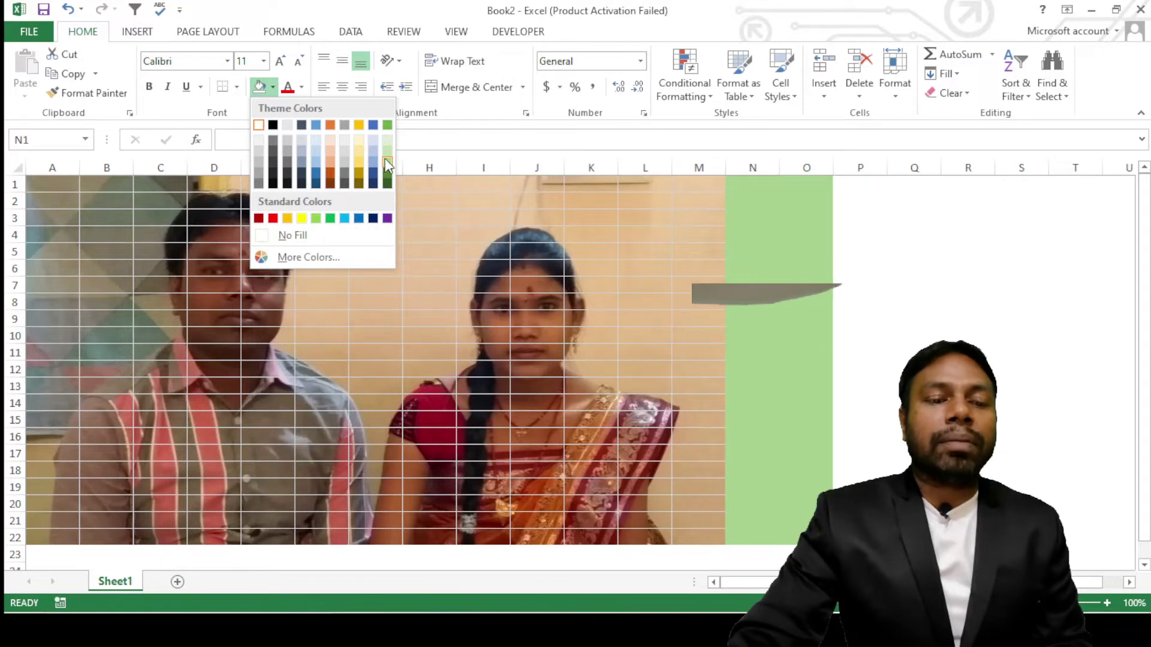
left_click(388, 163)
left_click(923, 265)
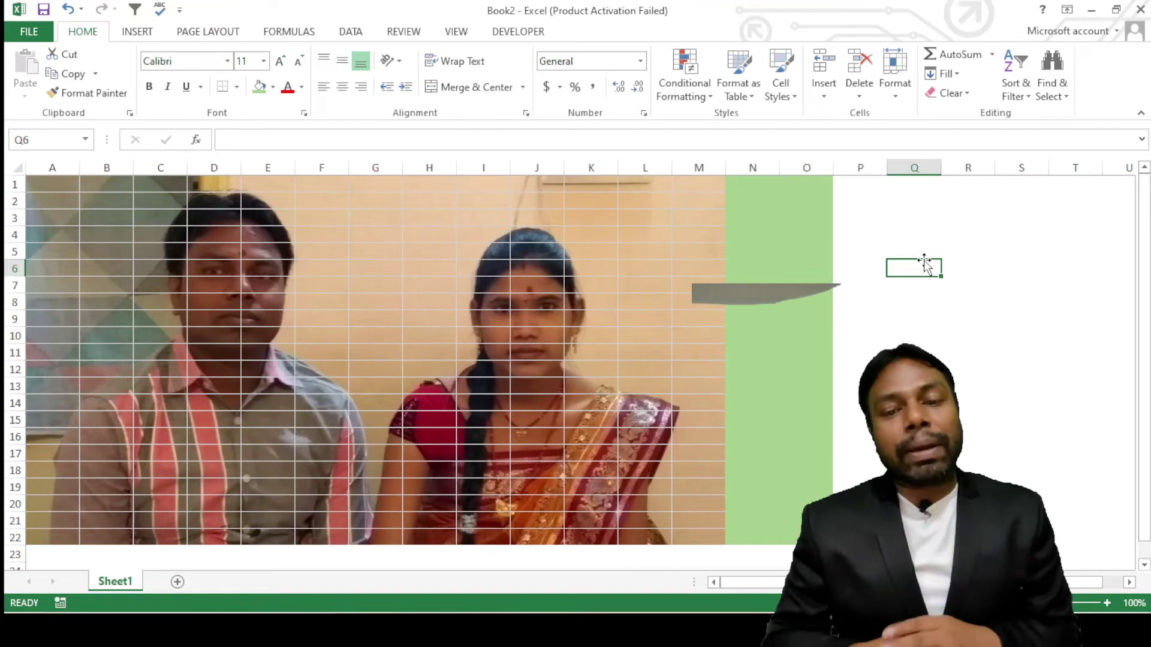
Step: Click on the sheet, then show the DEVELOPER tab's commands on the ribbon
left_click(752, 268)
left_click(906, 335)
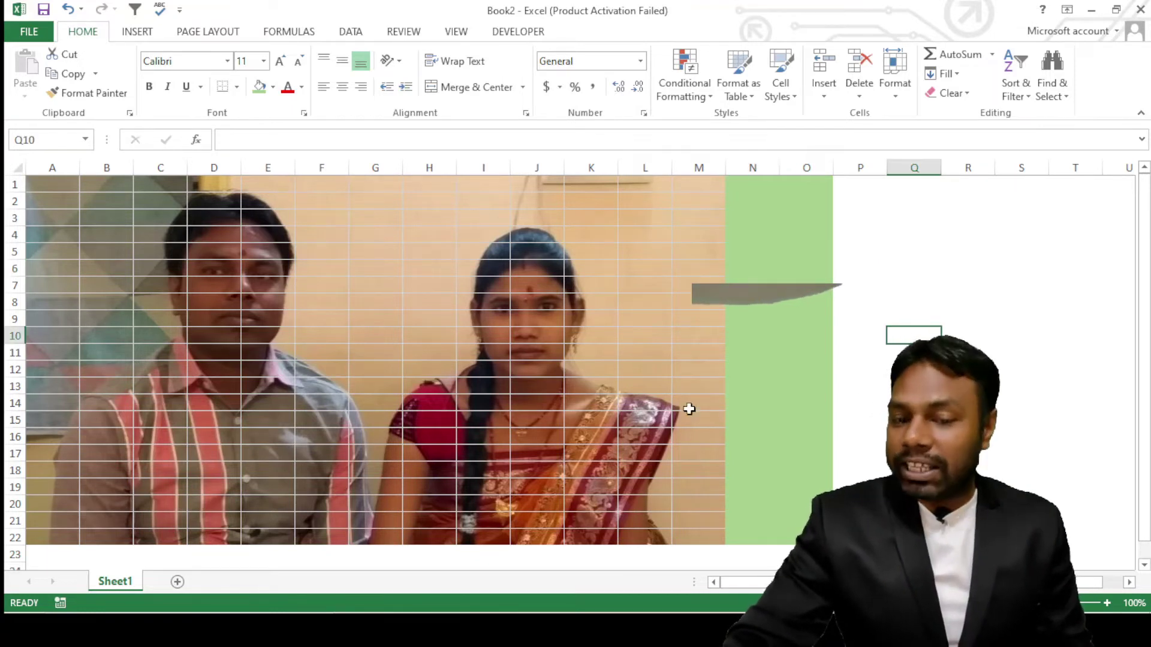
left_click(519, 33)
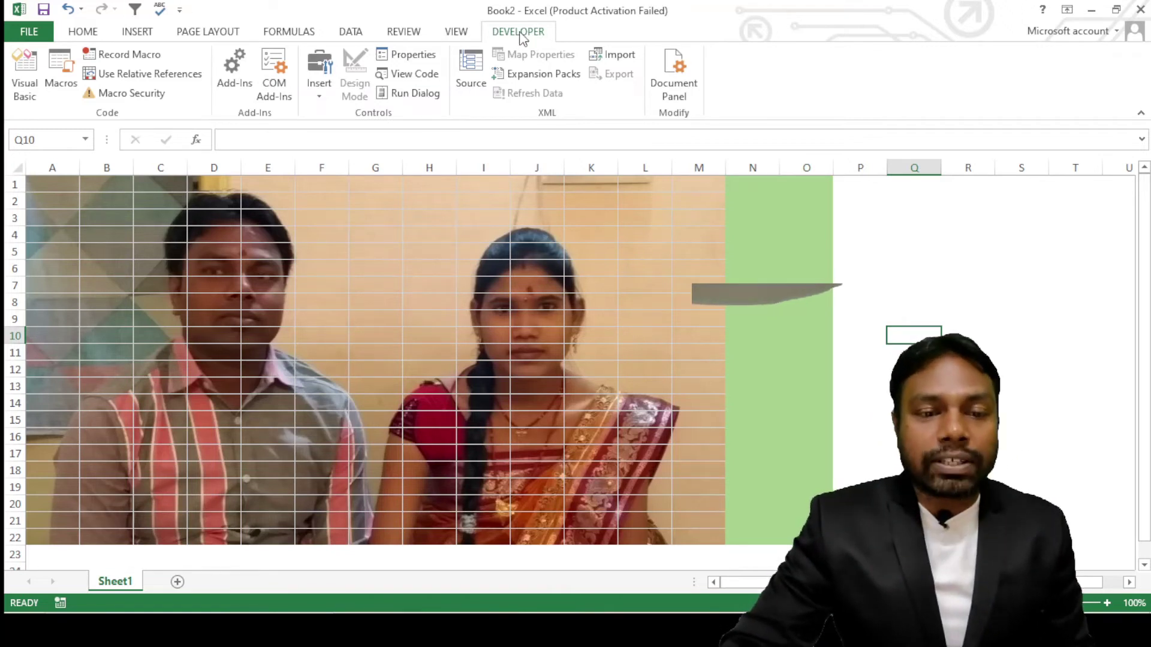
Step: Tick Developer under Customize Ribbon in Excel Options, confirm with OK, and return to the sheet
left_click(932, 273)
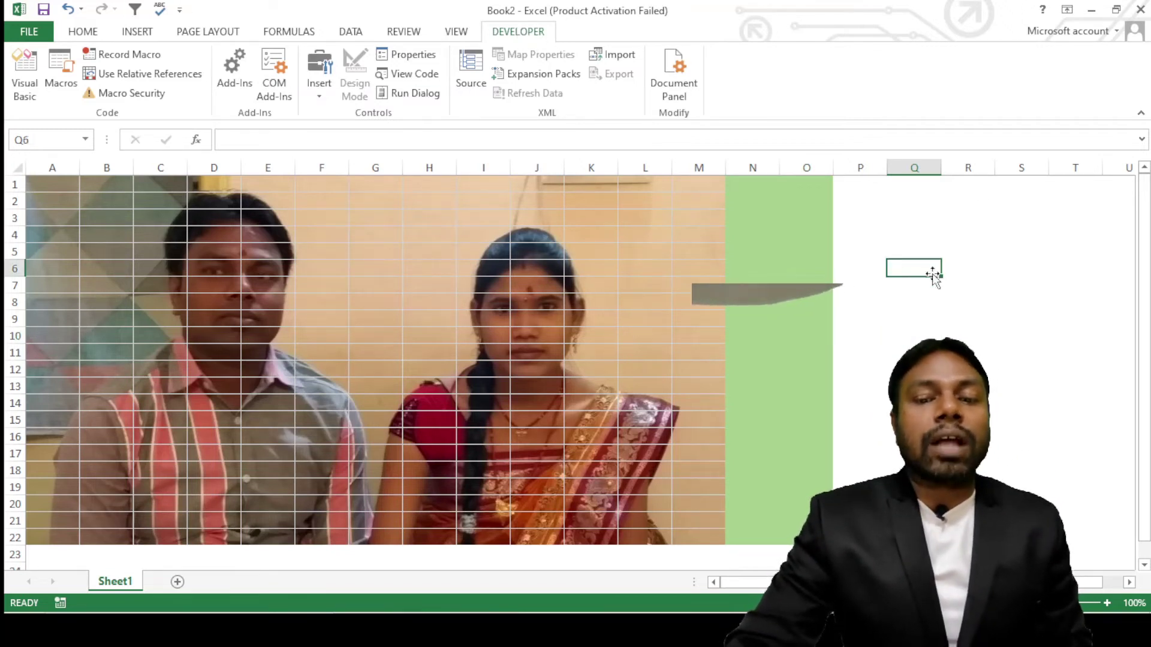
left_click(19, 9)
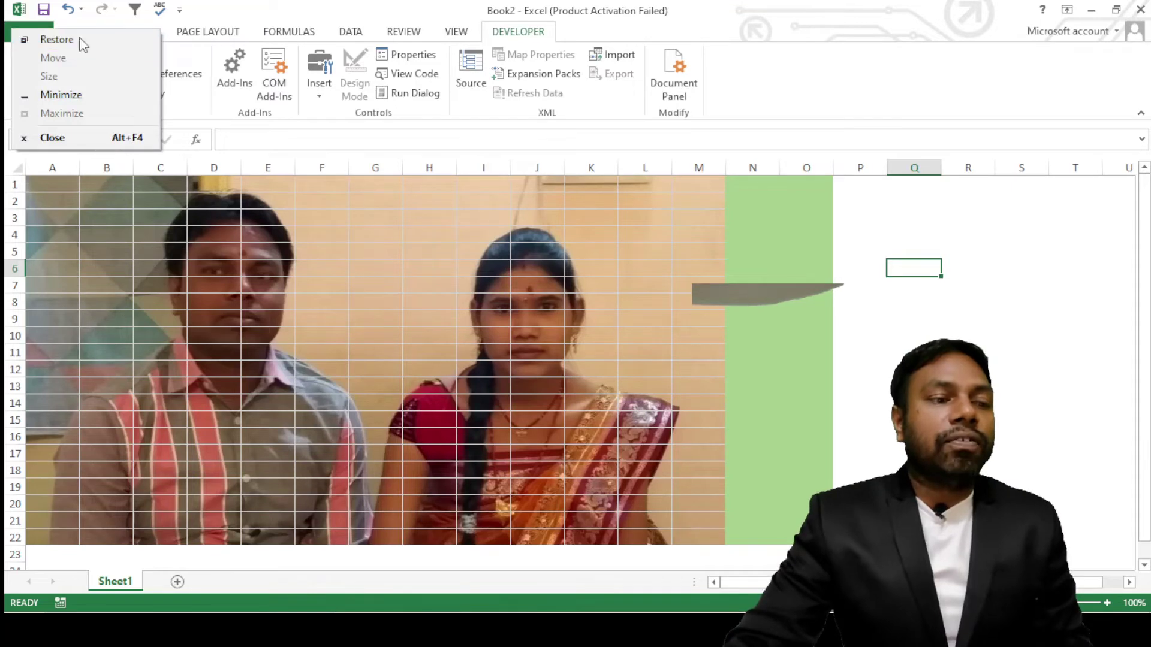
left_click(331, 333)
left_click(37, 34)
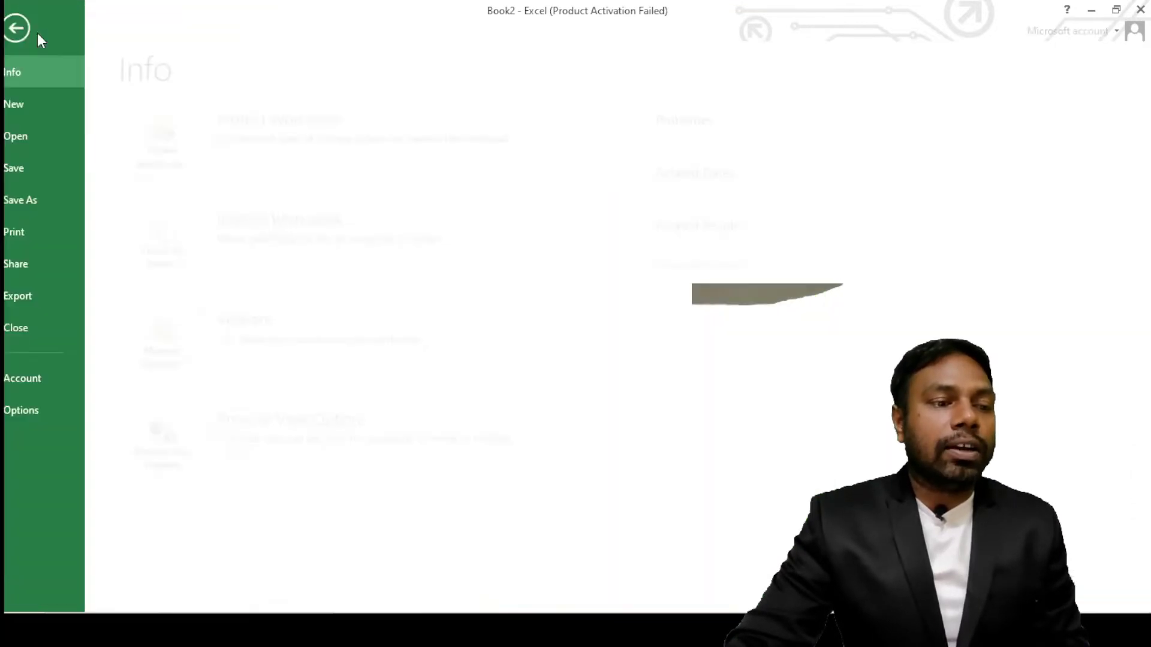
left_click(54, 412)
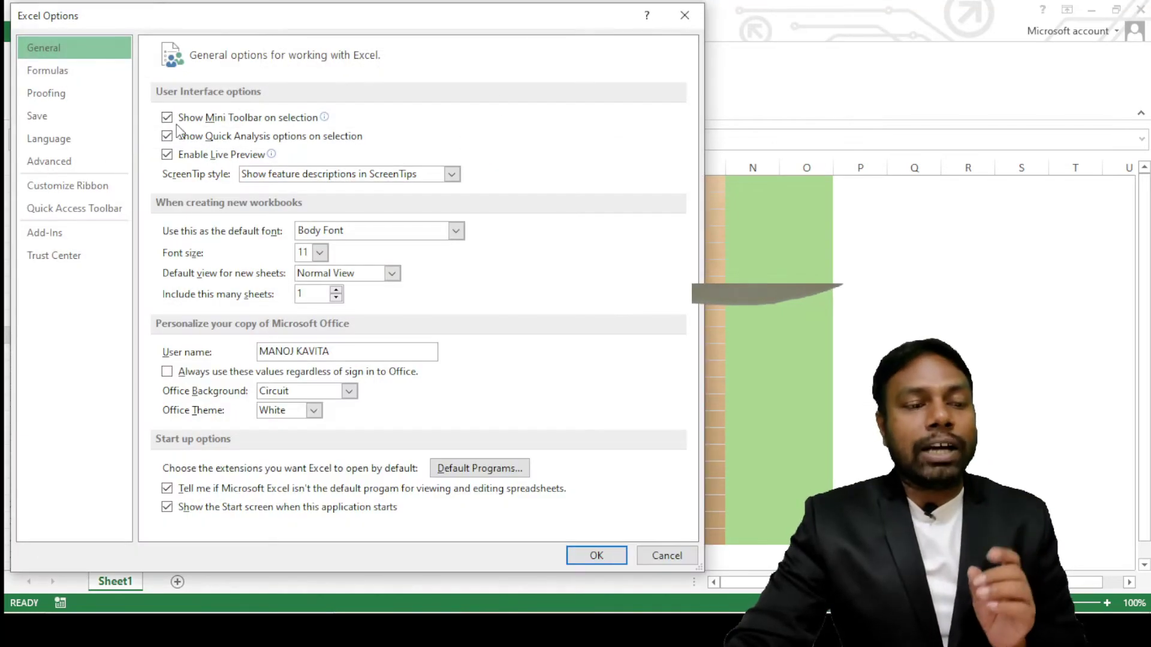
left_click(70, 187)
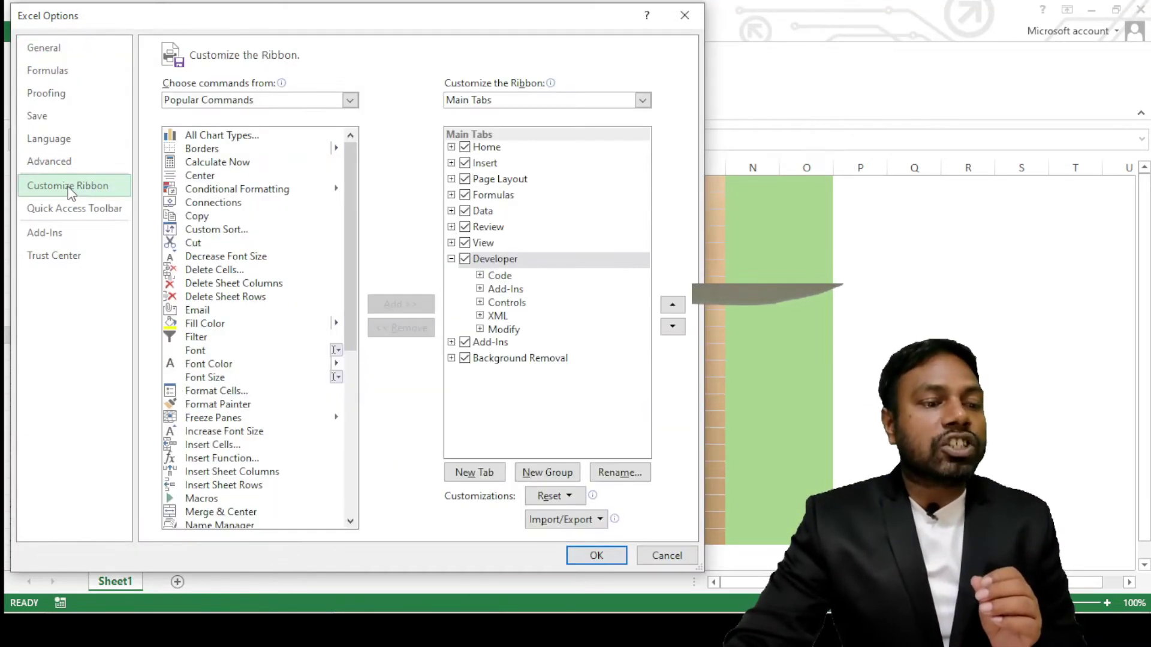
left_click(466, 261)
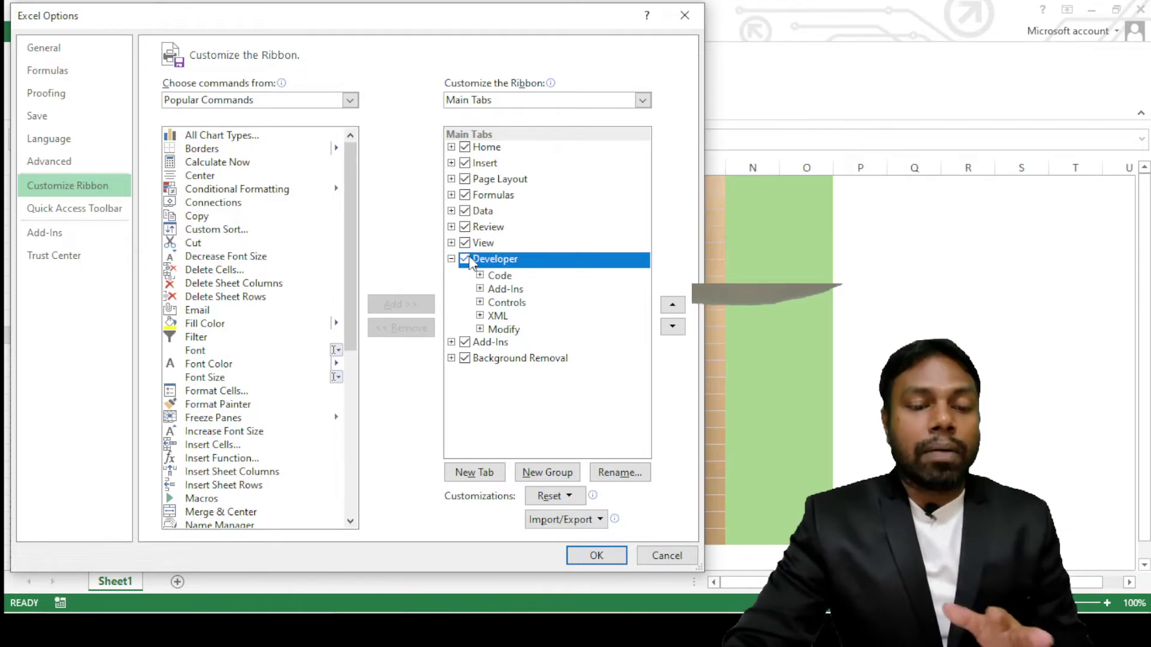
left_click(606, 558)
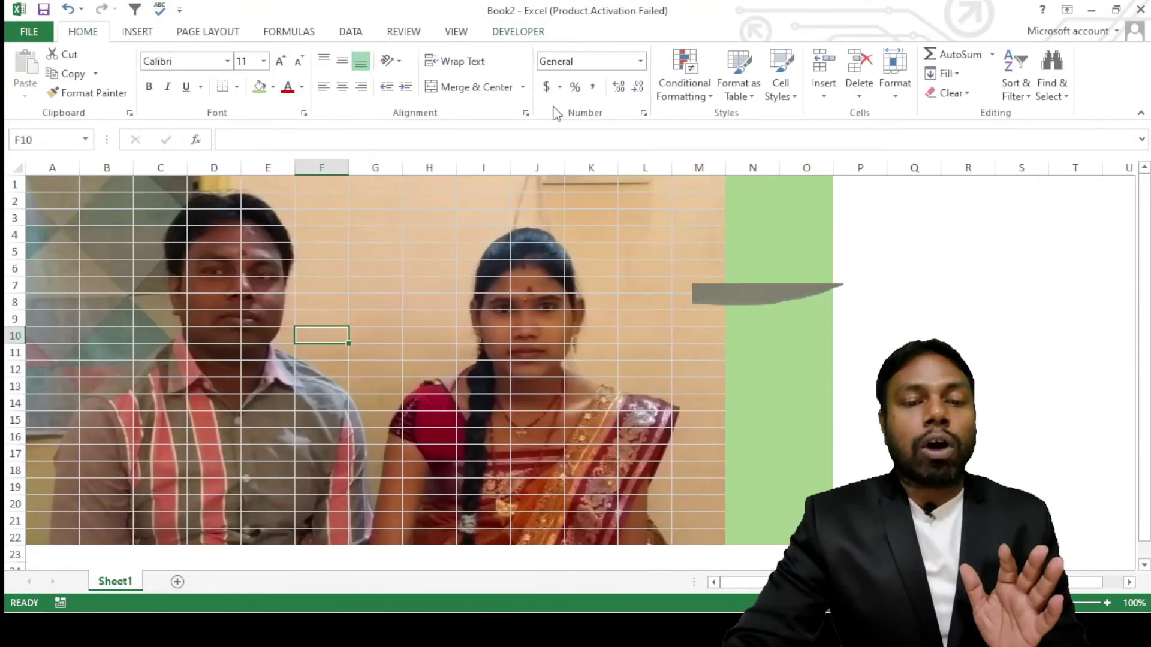
left_click(525, 37)
Step: Insert a Form Controls spin button and position it over the green cells around N4:O10
left_click(801, 251)
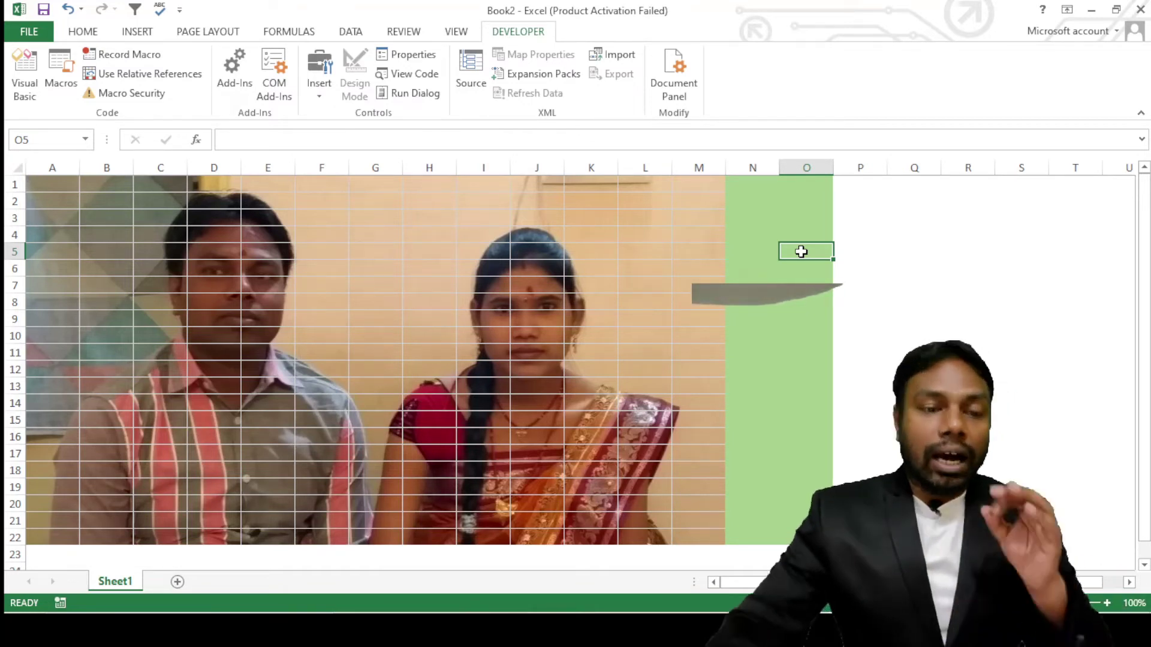
left_click(817, 363)
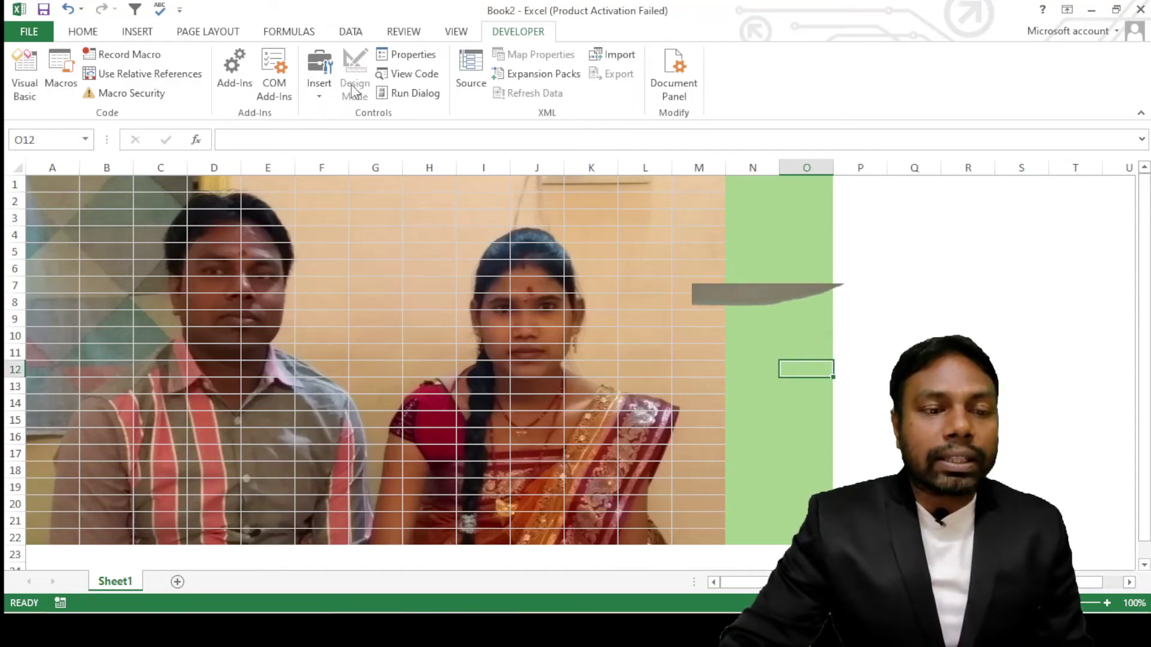
left_click(327, 108)
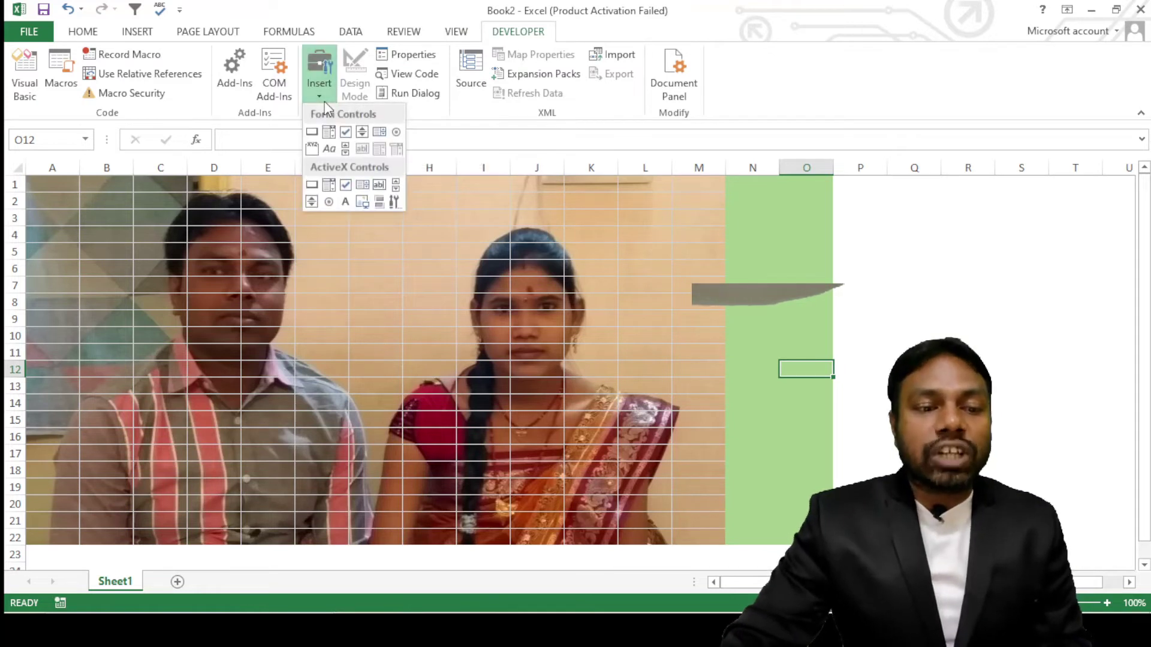
left_click(363, 132)
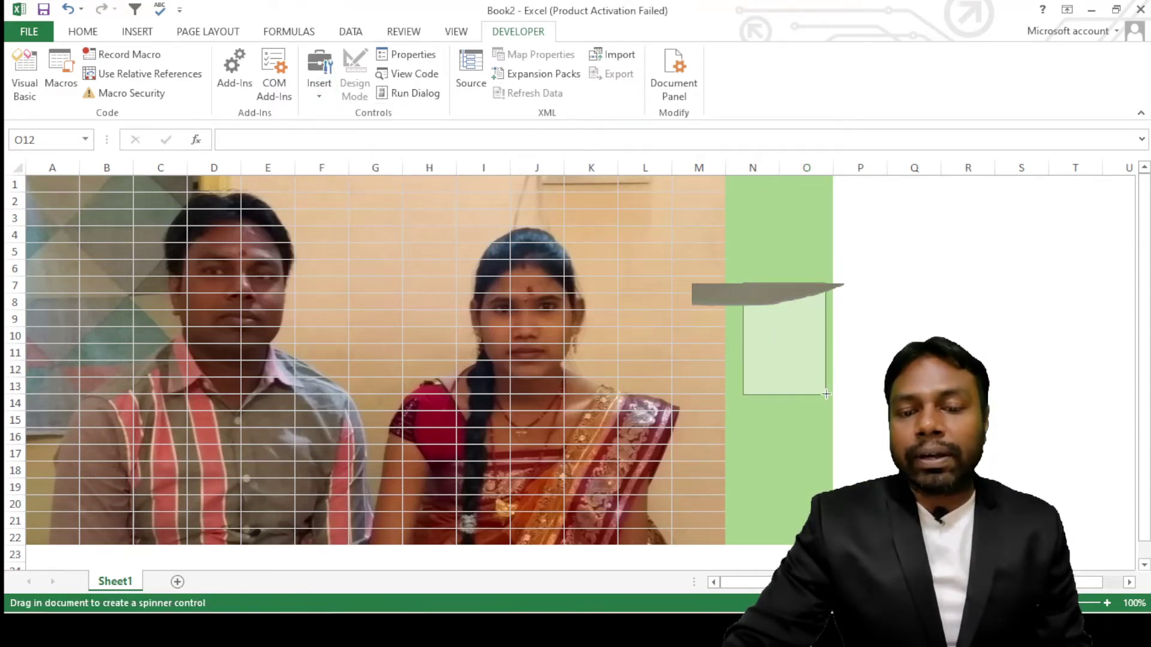
left_click_drag(742, 281, 827, 395)
left_click_drag(798, 346, 789, 354)
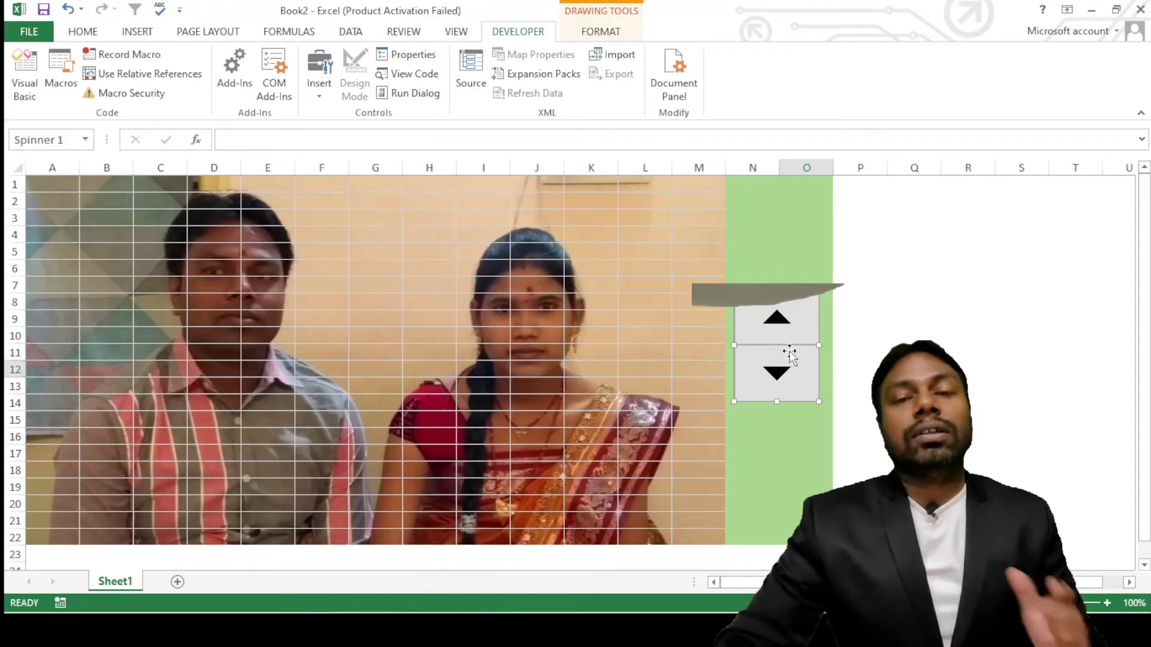
left_click_drag(803, 333, 800, 269)
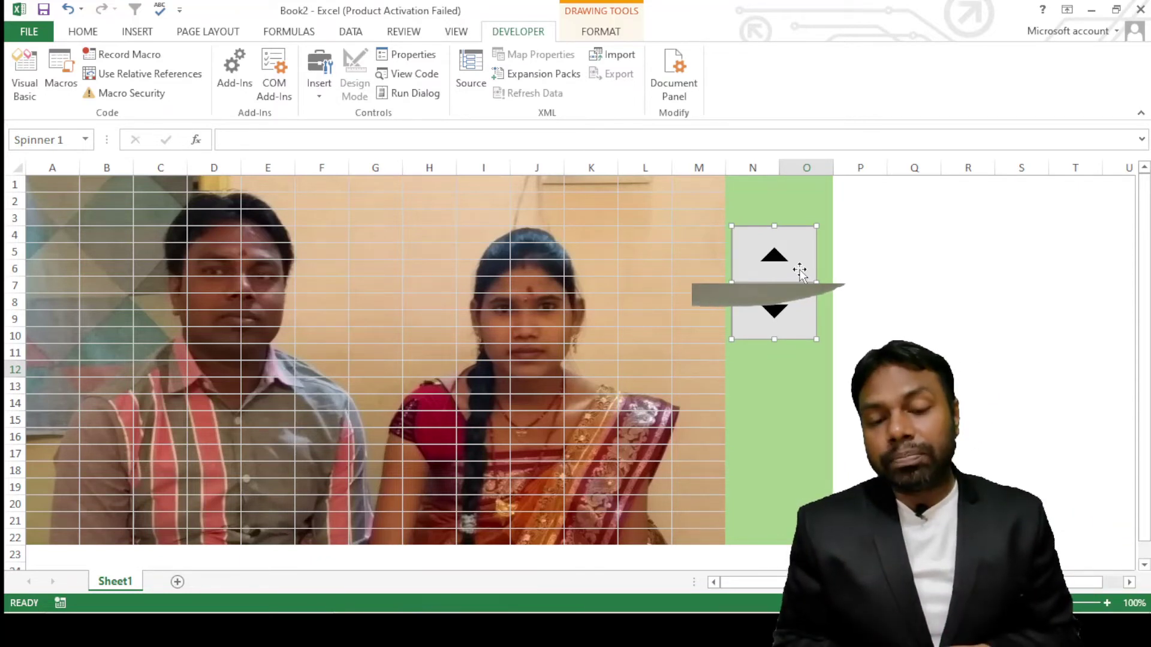
Step: Format Spinner 1 with cell link $N$1, maximum 100 and incremental change 5
right_click(801, 272)
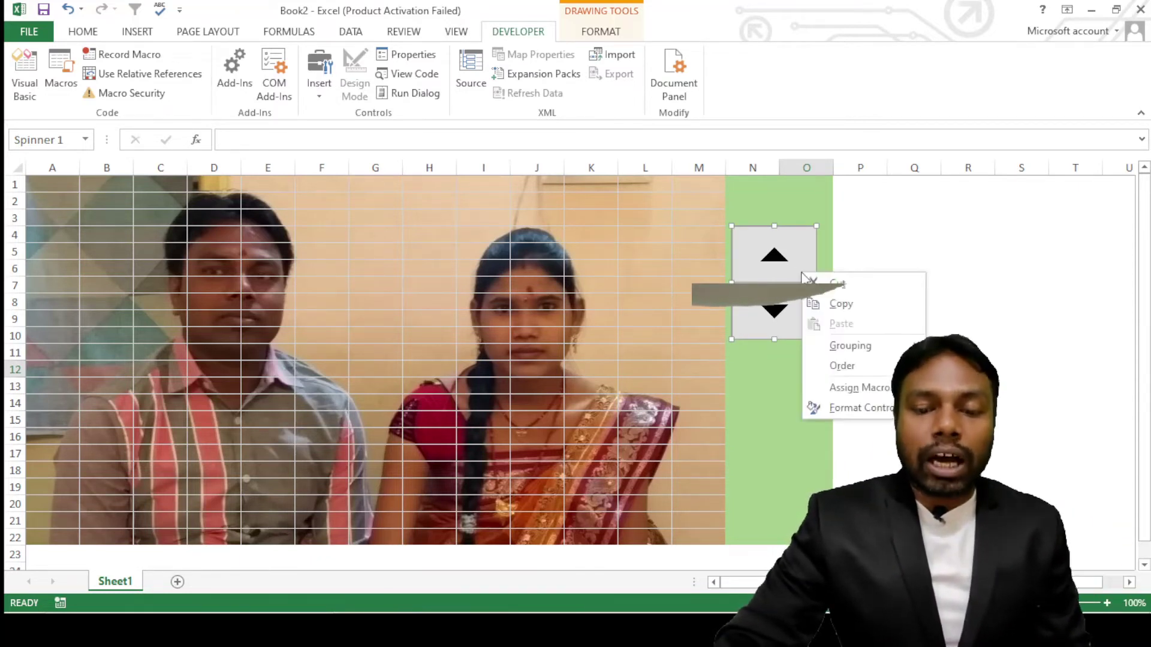
left_click(844, 408)
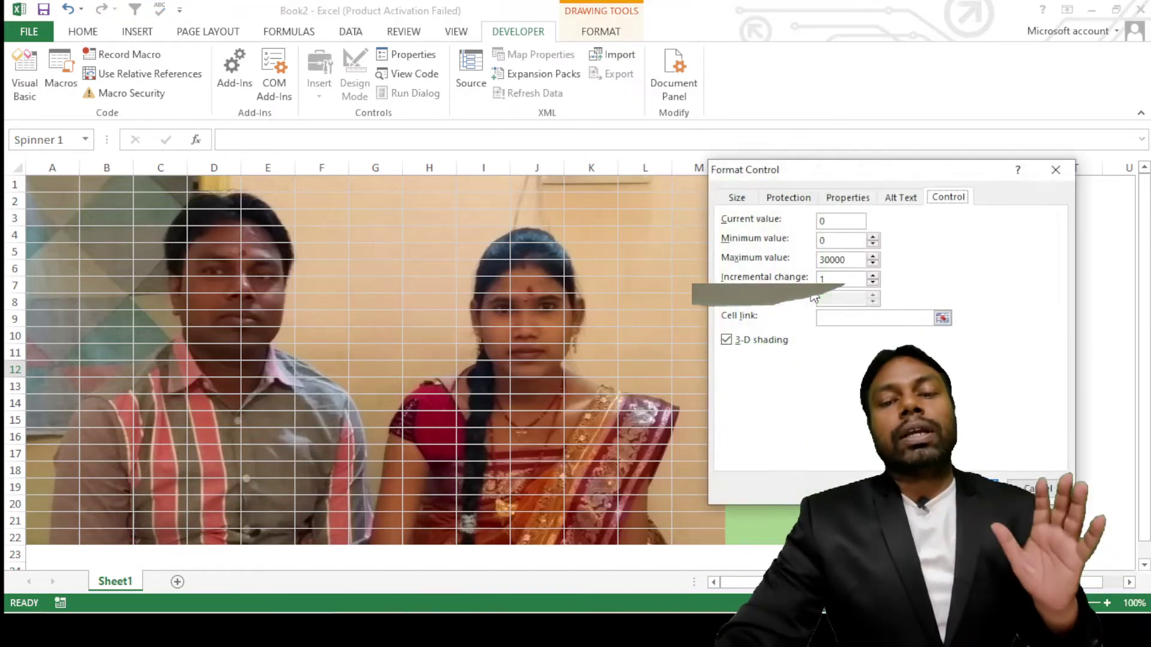
mouse_move(884, 175)
left_mouse_down()
mouse_move(599, 216)
mouse_move(410, 187)
left_mouse_up()
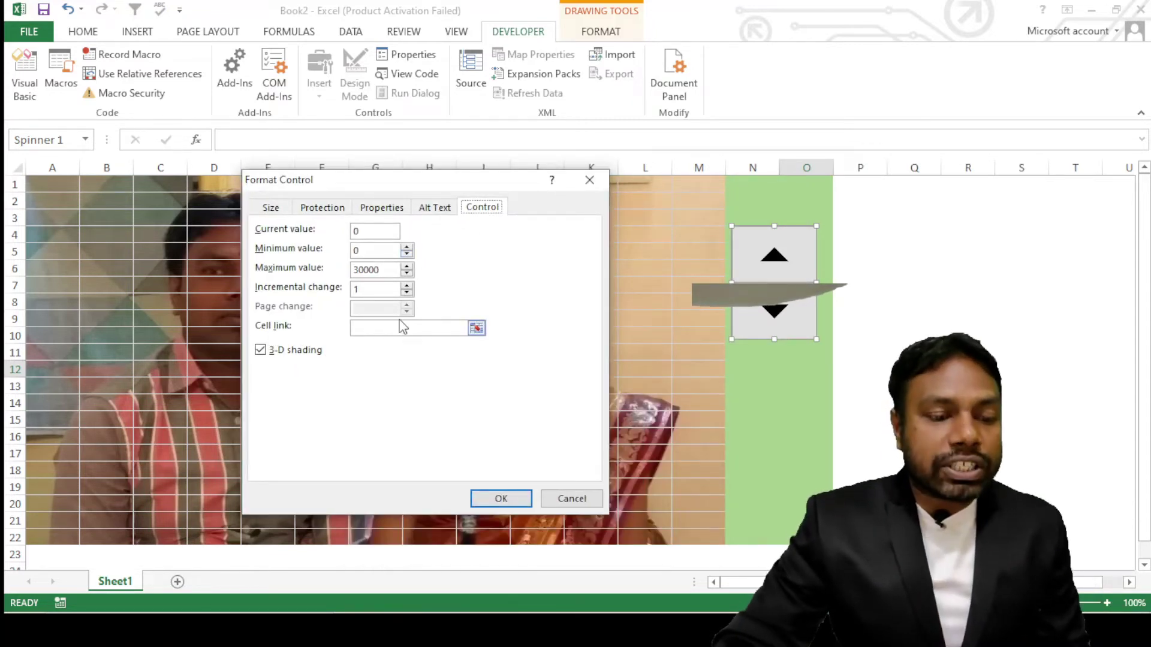
left_click(476, 328)
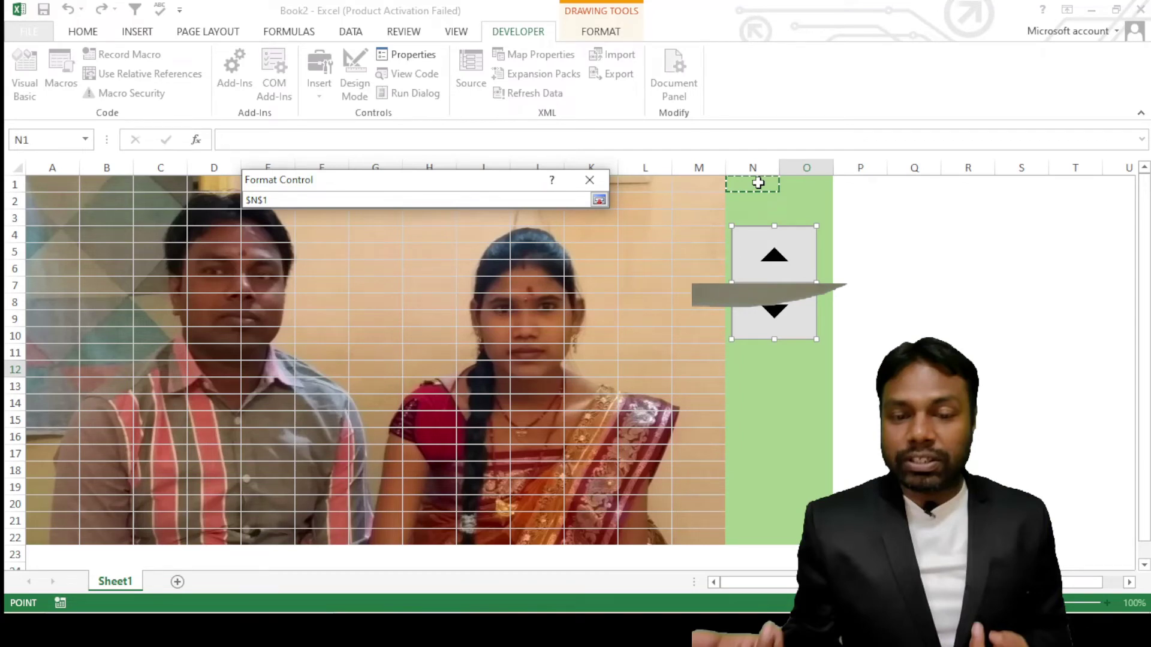
key("Return")
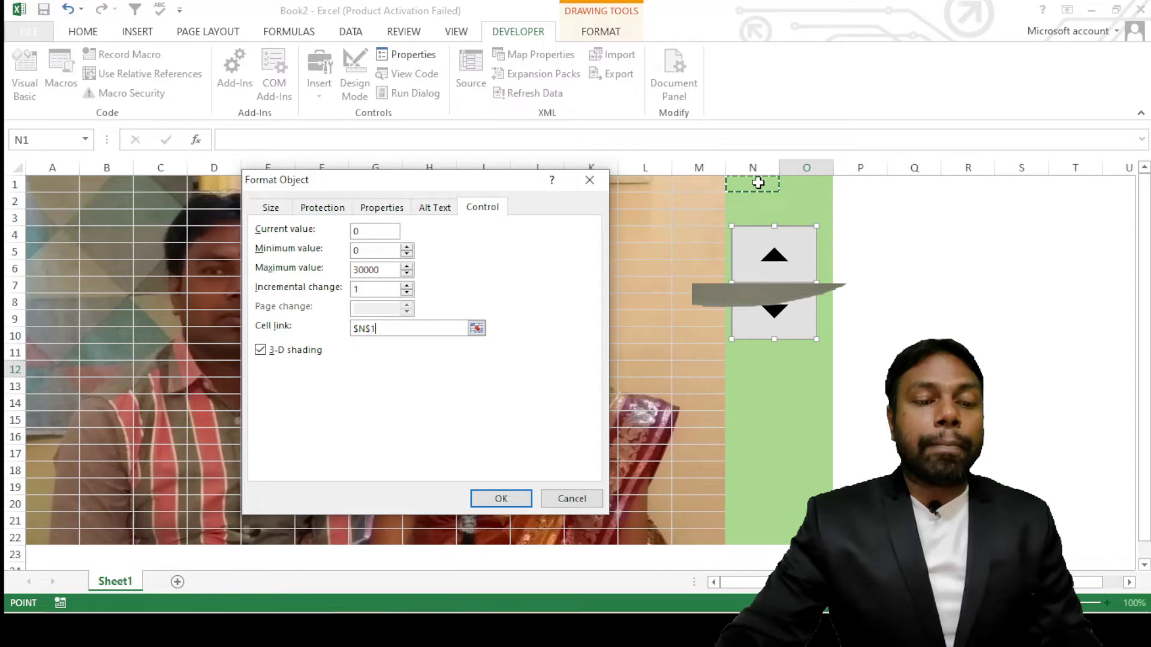
left_click(375, 251)
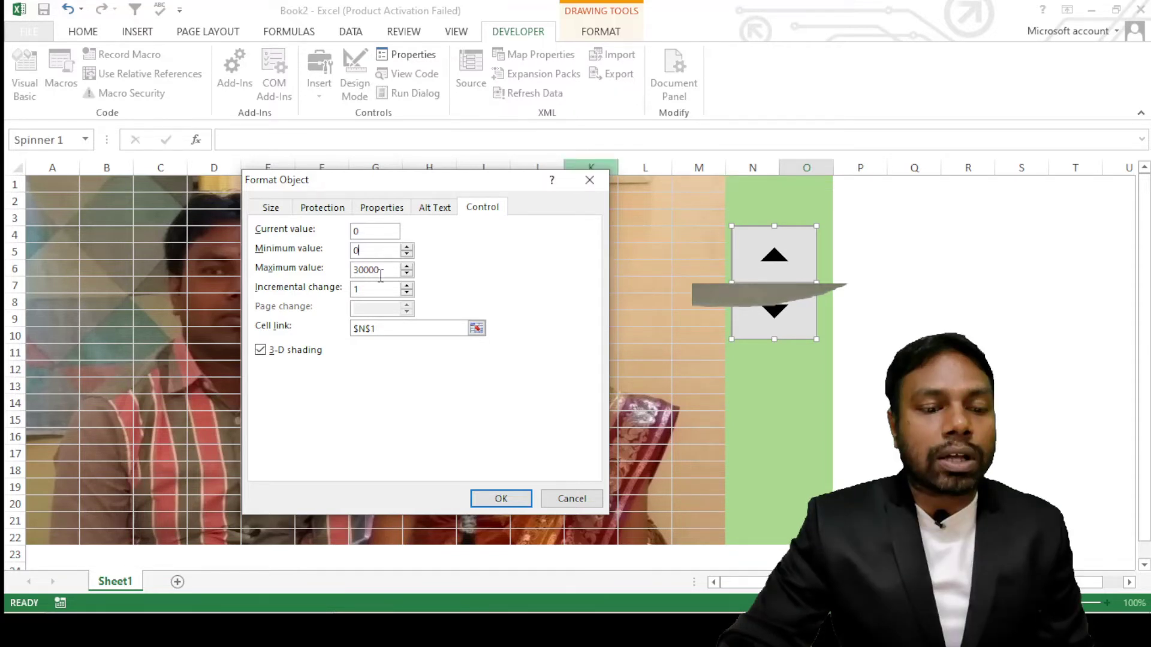
double_click(380, 273)
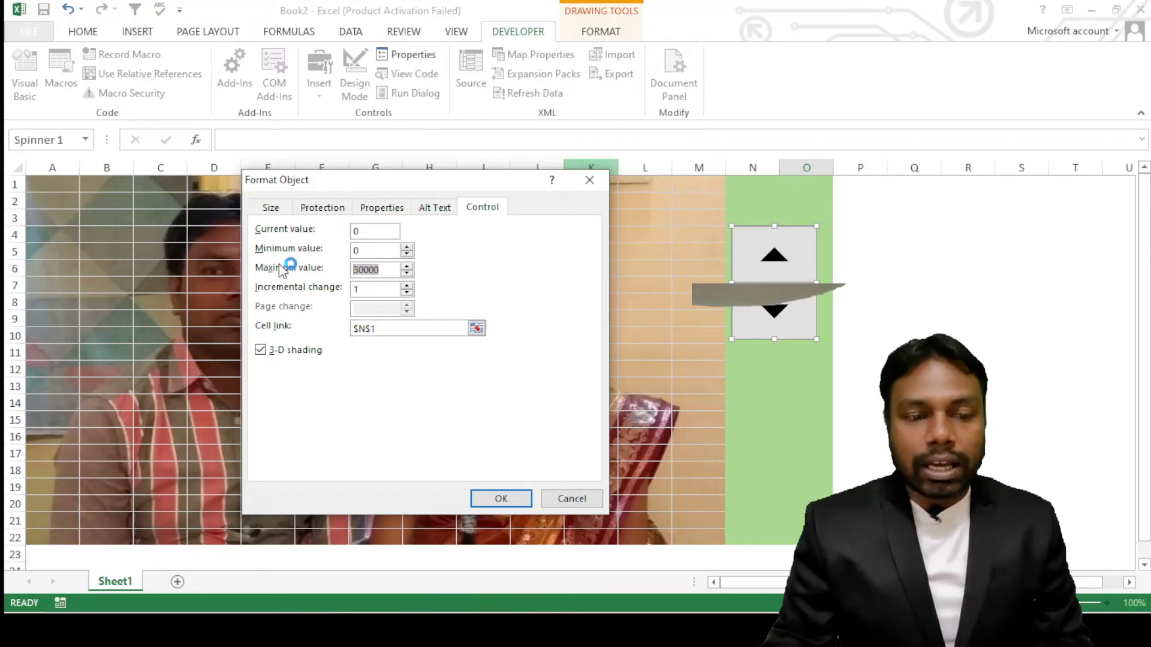
type("1")
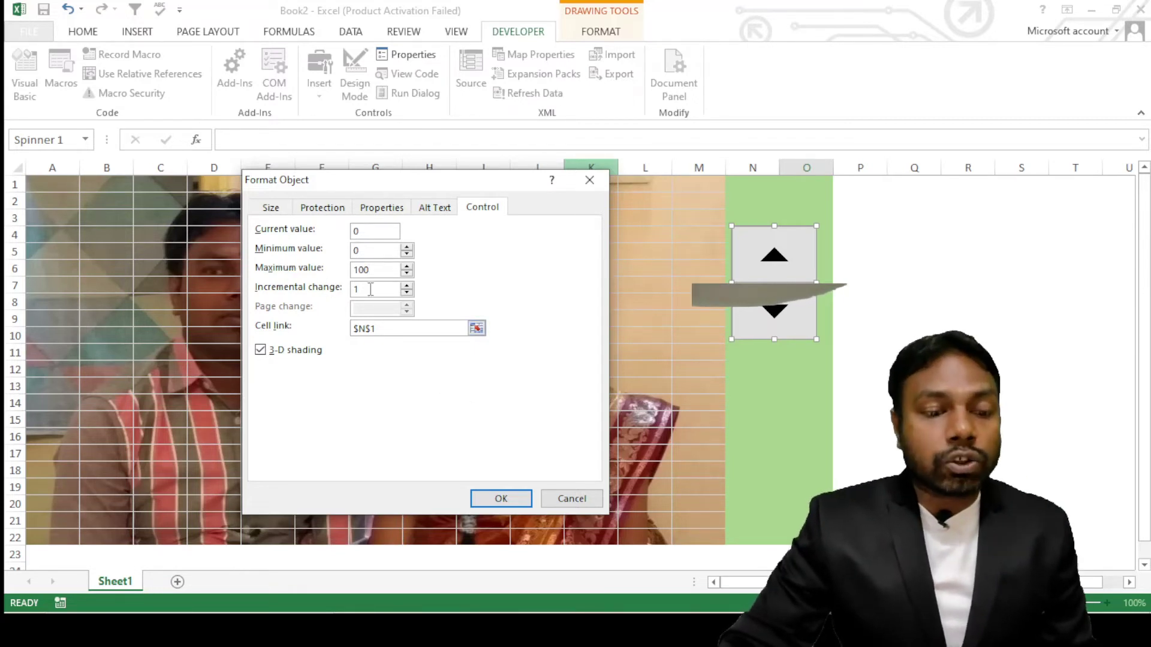
type("5")
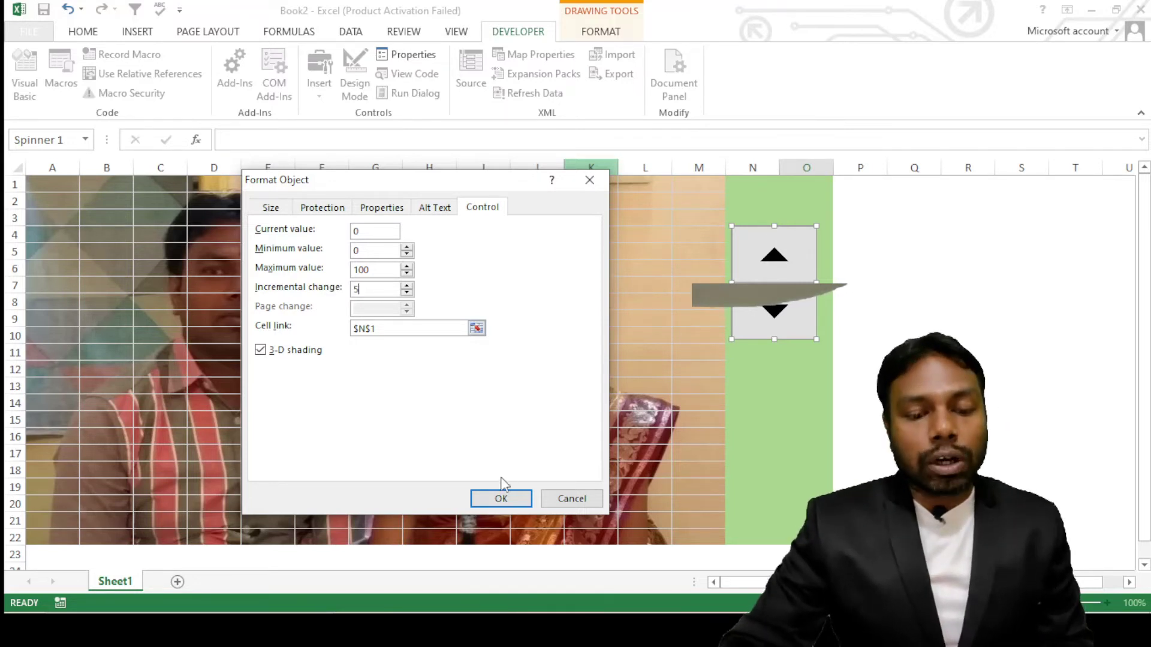
left_click(511, 501)
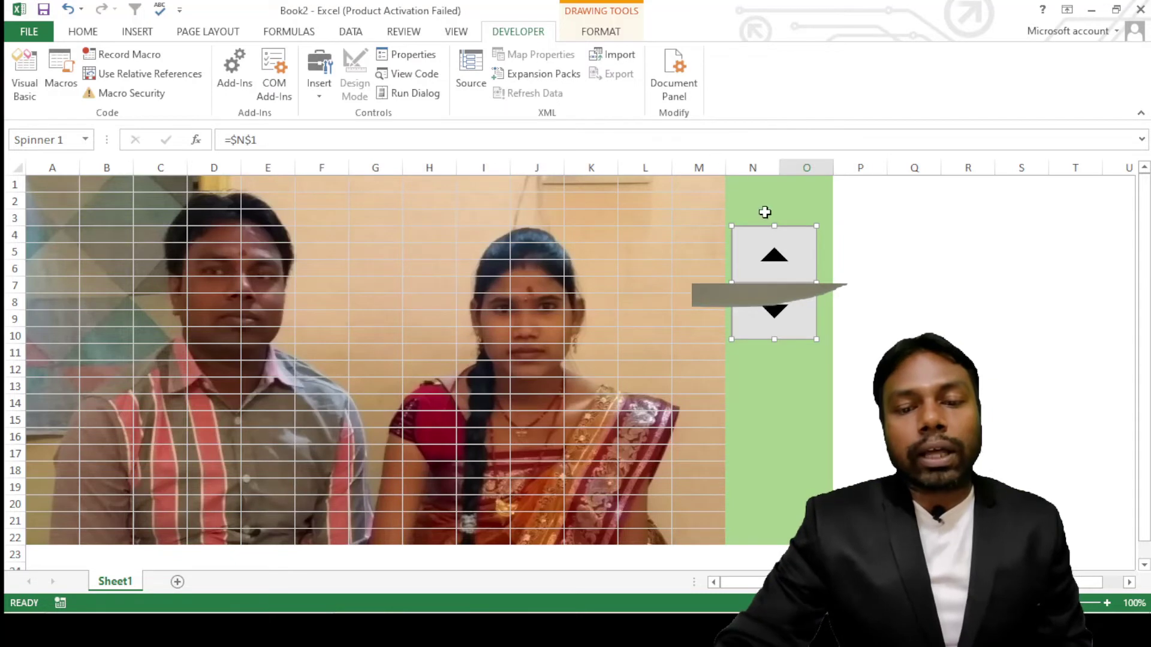
Step: Use the spinner arrows to raise N1 to 100, then lower it back to 45
left_click(880, 247)
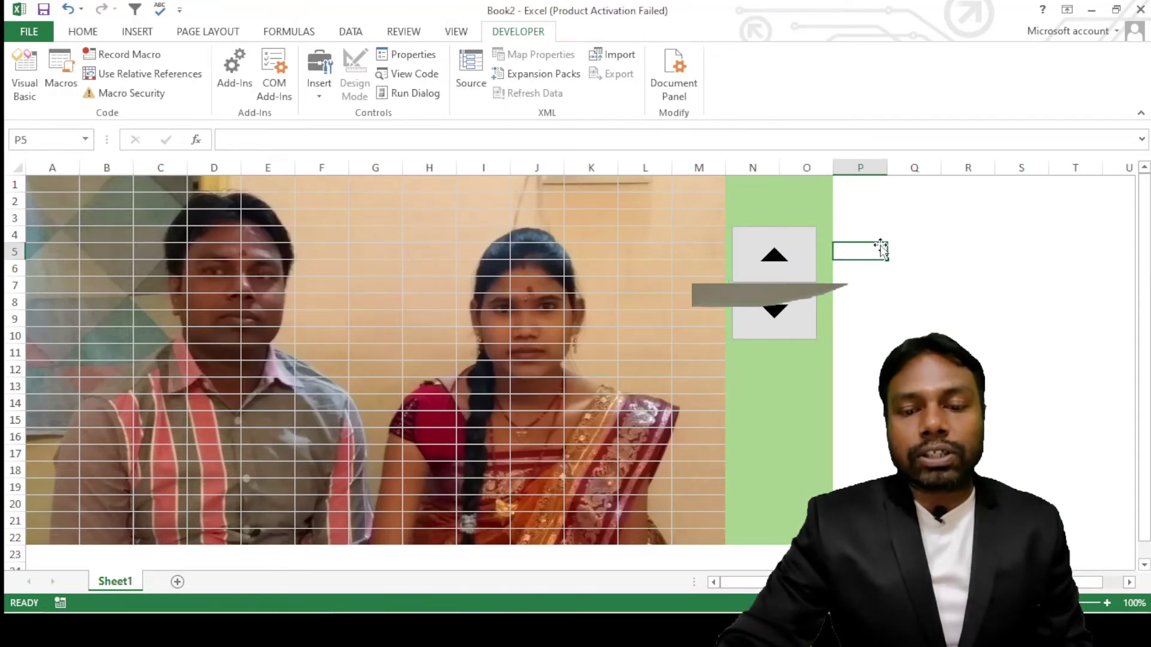
left_click(774, 258)
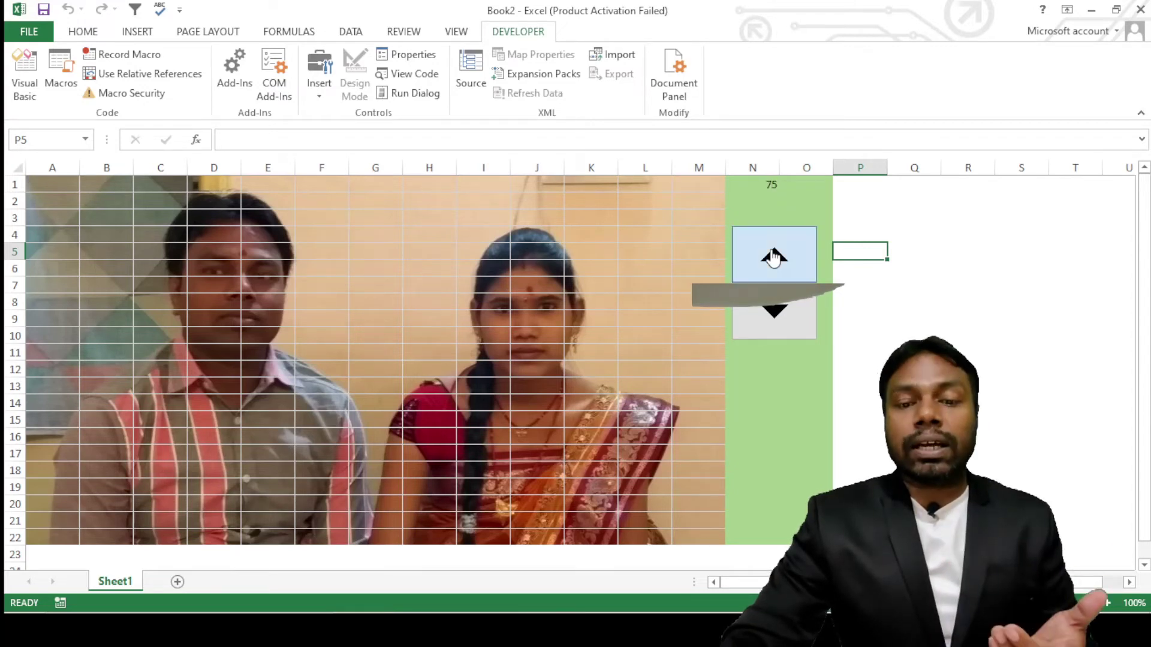
left_click(774, 258)
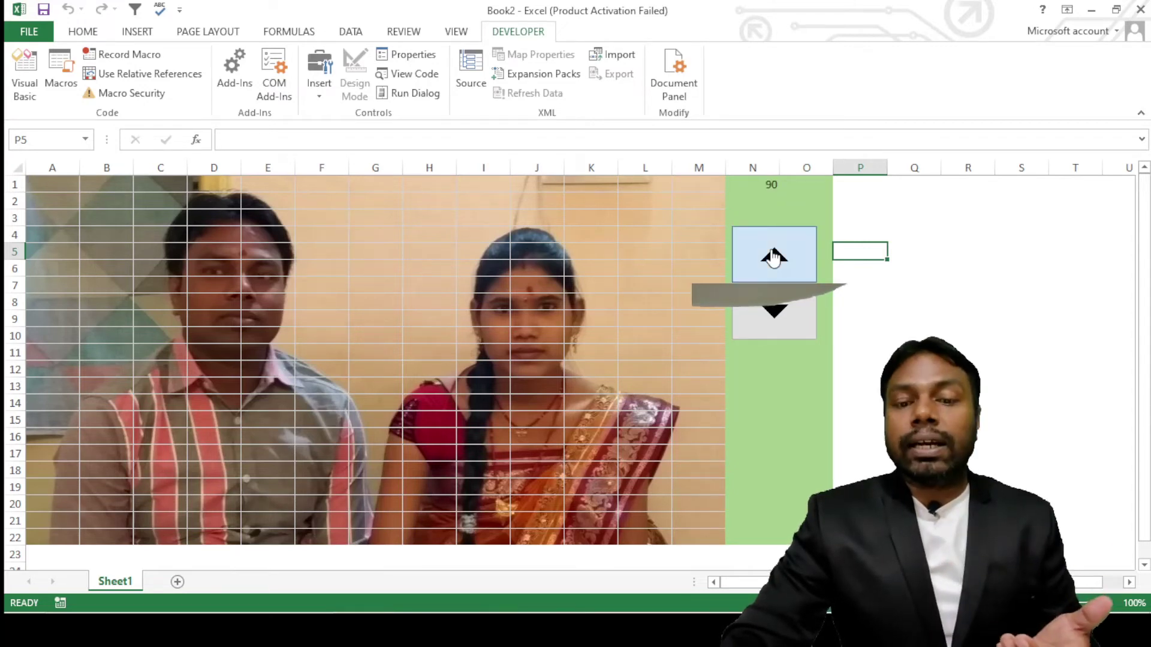
left_click(774, 313)
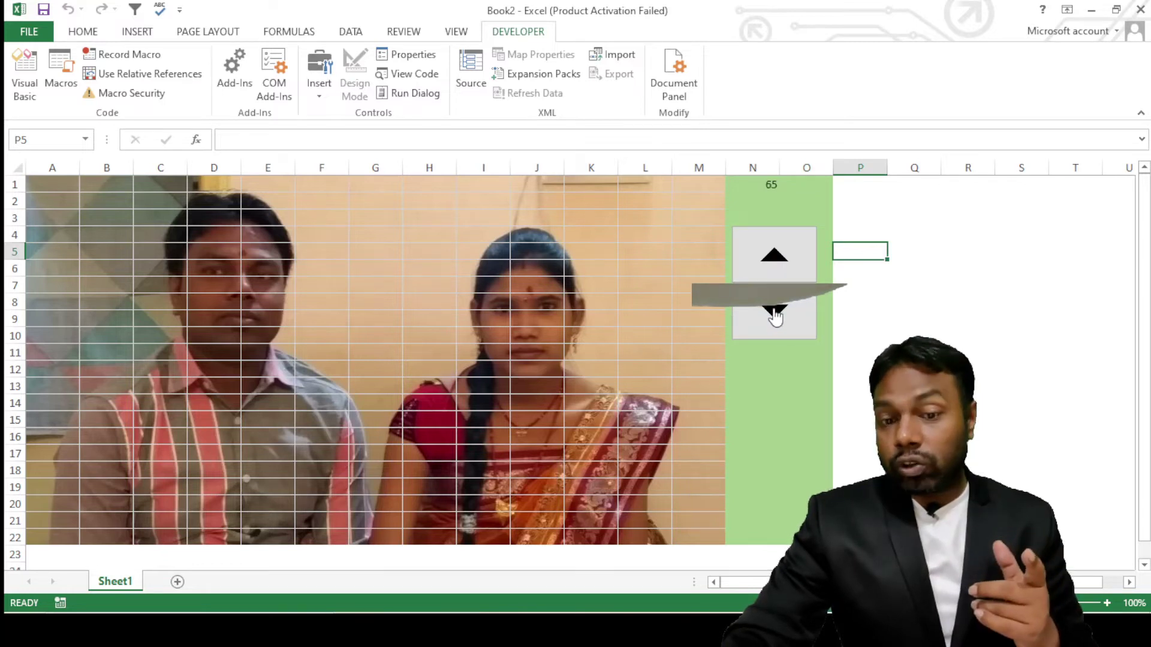
left_click(775, 313)
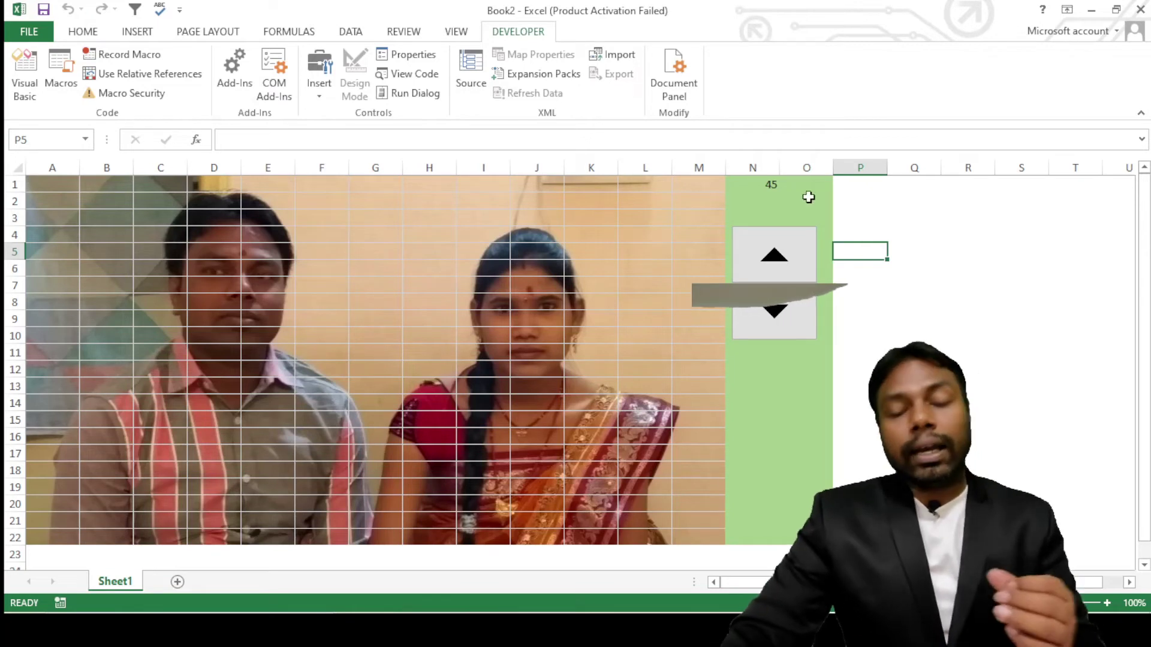
left_click(766, 195)
left_click(767, 186)
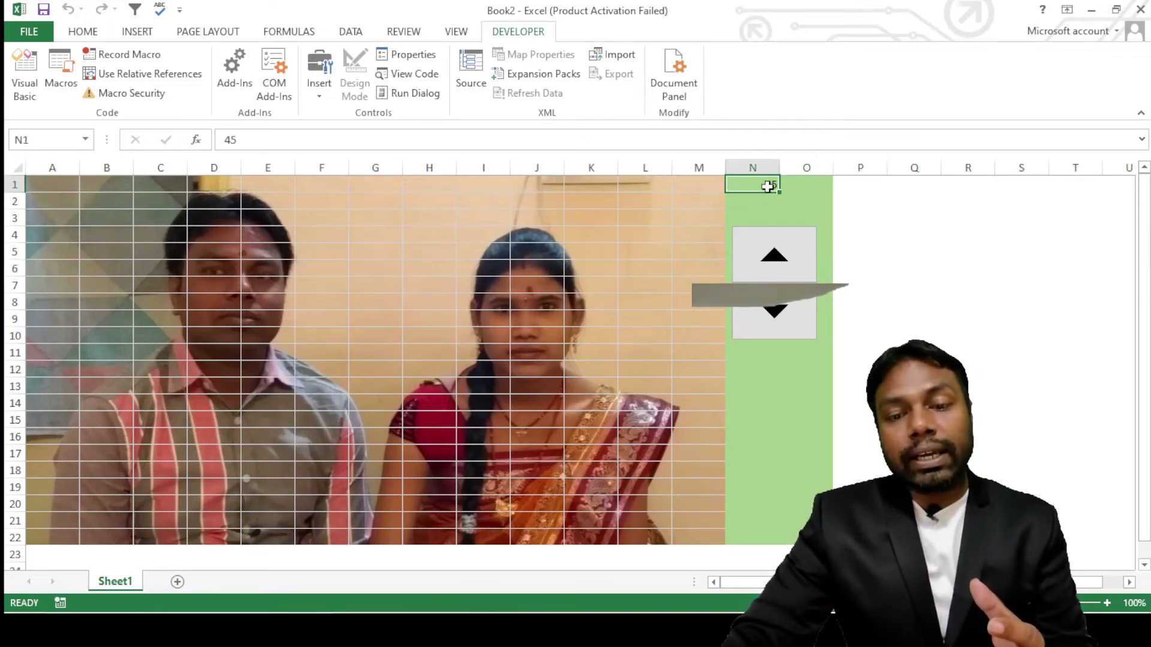
left_click(750, 380)
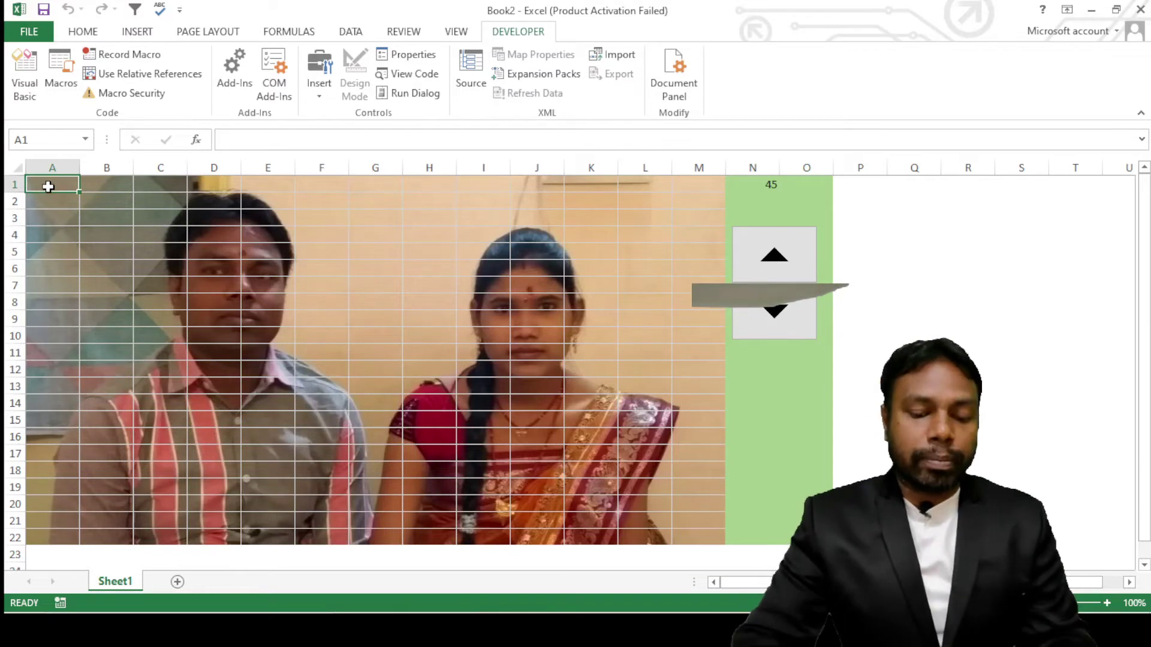
Step: Enter =RANDBETWEEN(1,100) in A1 and fill it across to M1 and down to row 22
type("=ran")
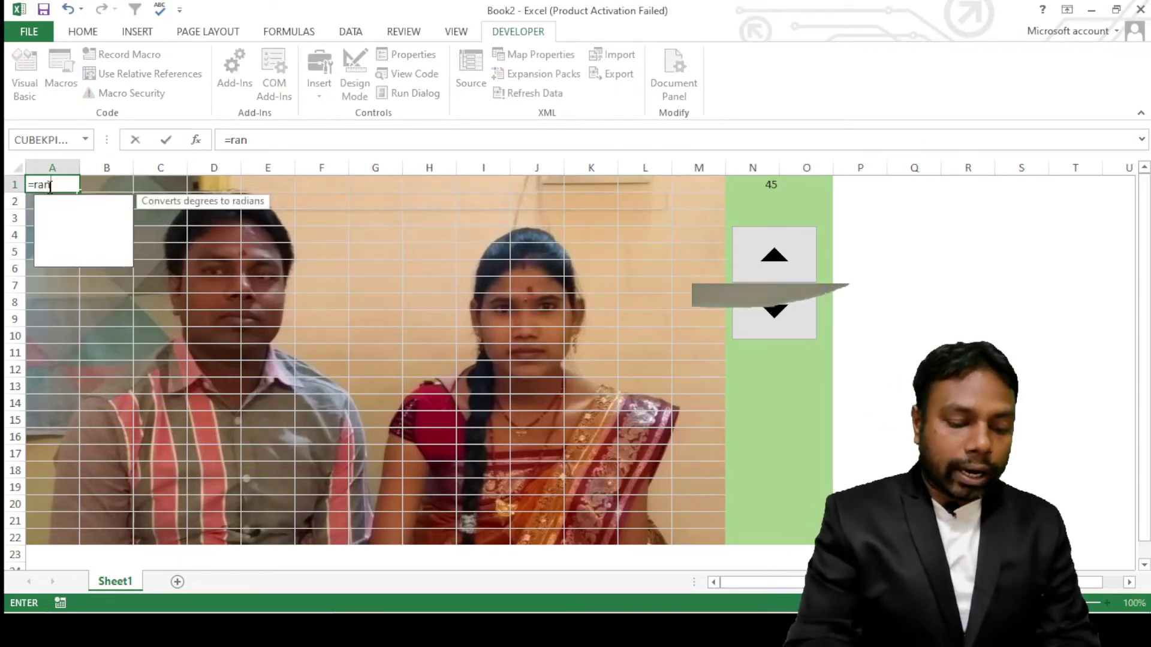
type("d")
key("Down")
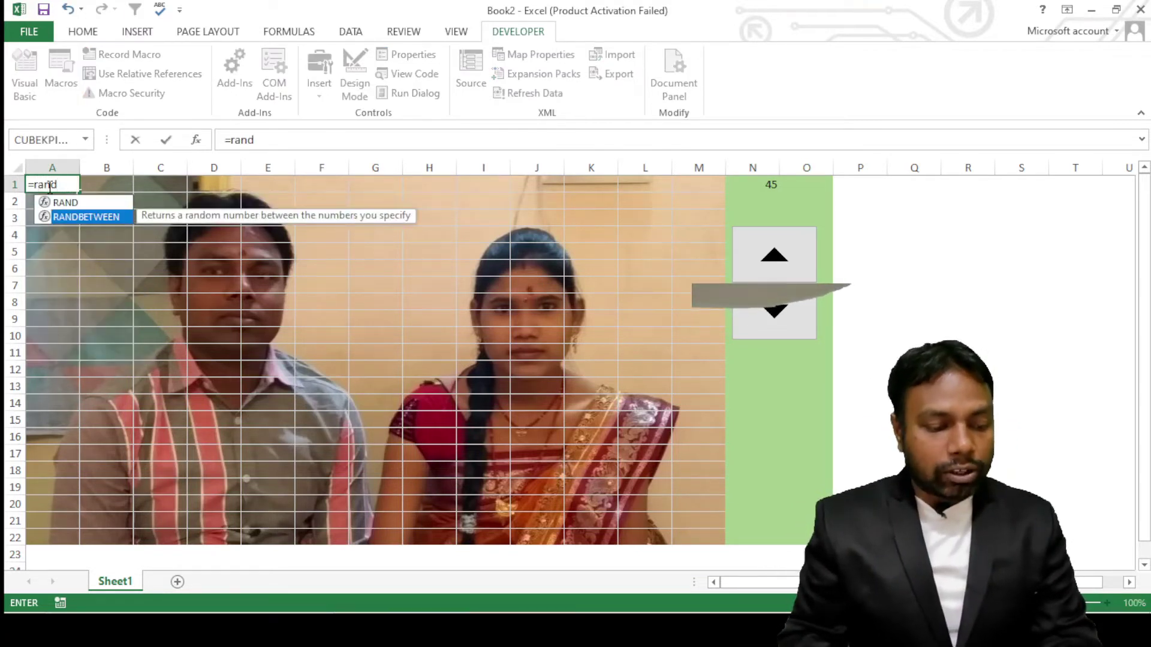
key("Tab")
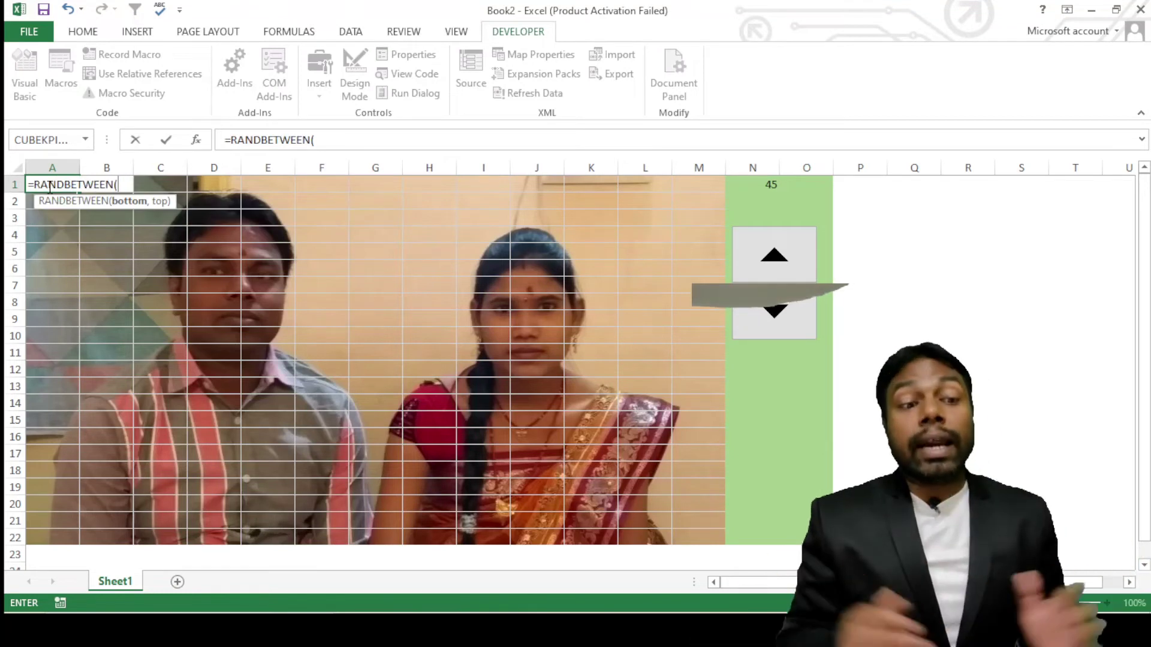
type("1,100")
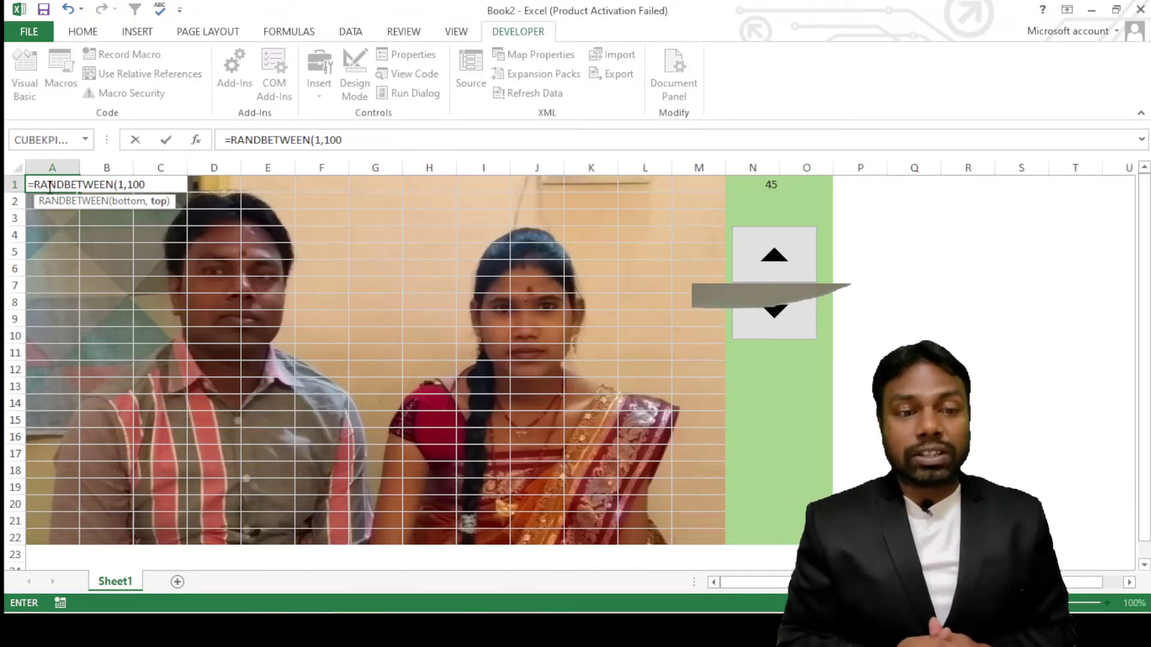
type(")")
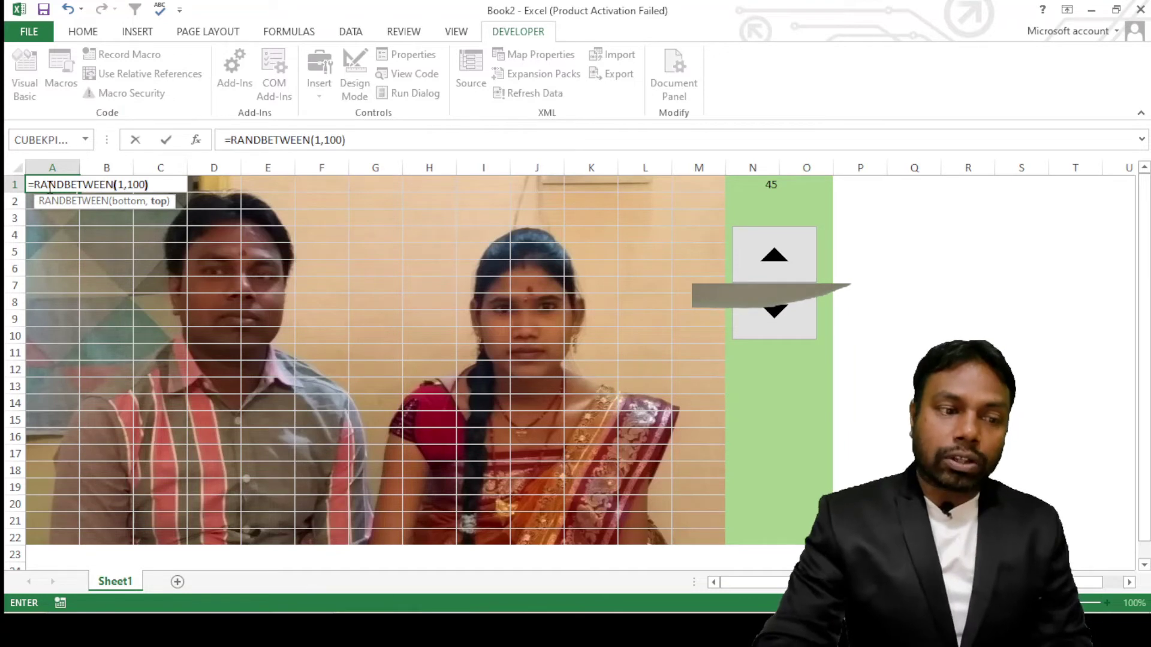
key("Return")
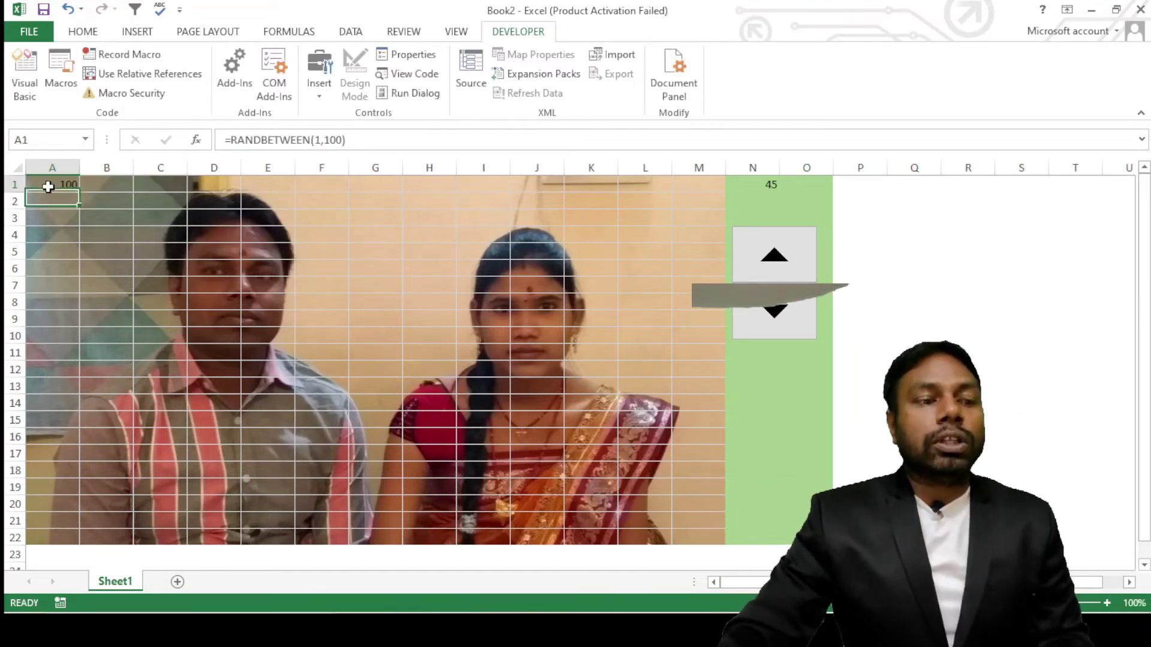
mouse_move(79, 192)
left_mouse_down()
mouse_move(681, 211)
mouse_move(726, 195)
mouse_move(720, 533)
left_mouse_up()
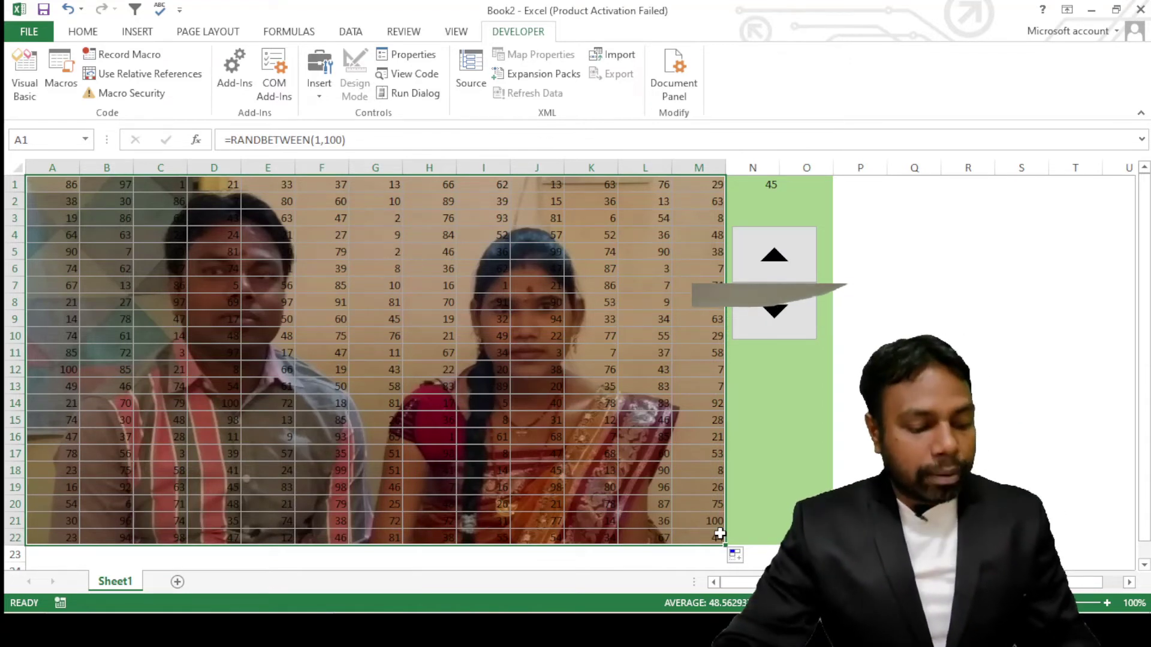
Step: Copy A1:M22 and paste it back as plain values, replacing the RANDBETWEEN formulas
key("ctrl+c")
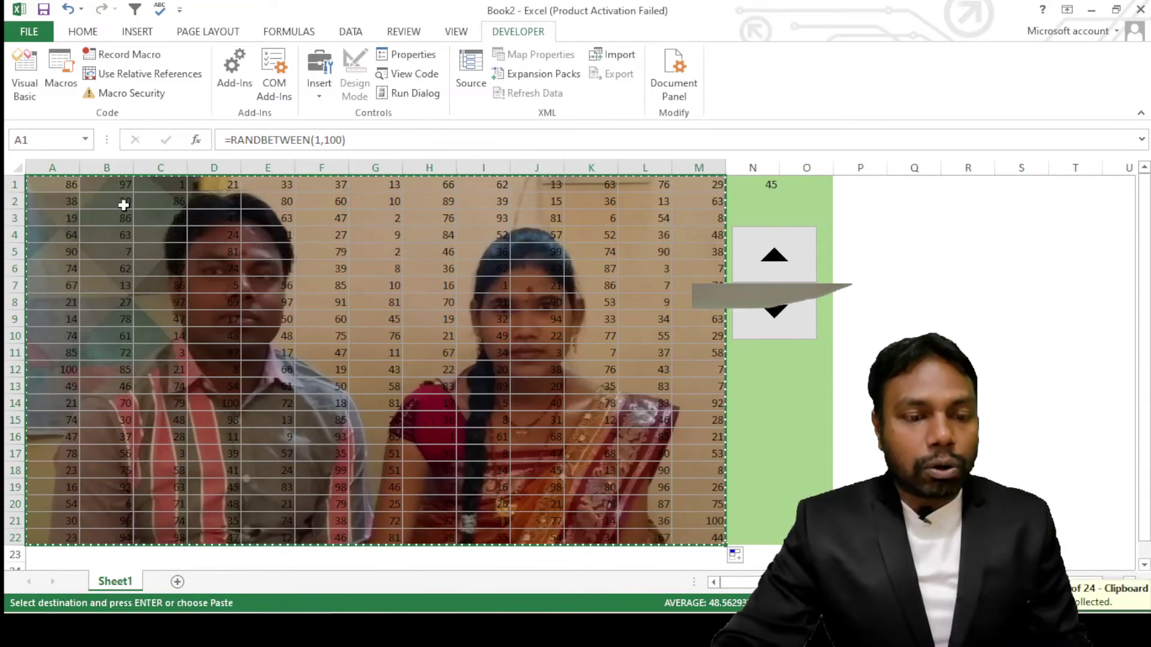
right_click(69, 183)
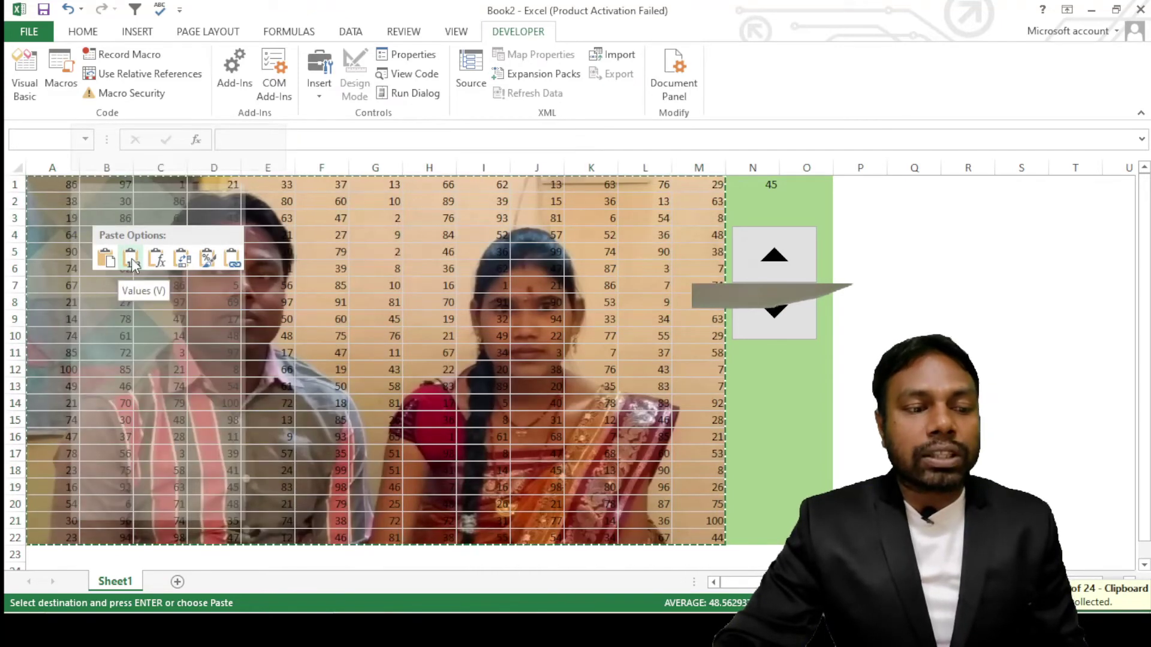
left_click(131, 259)
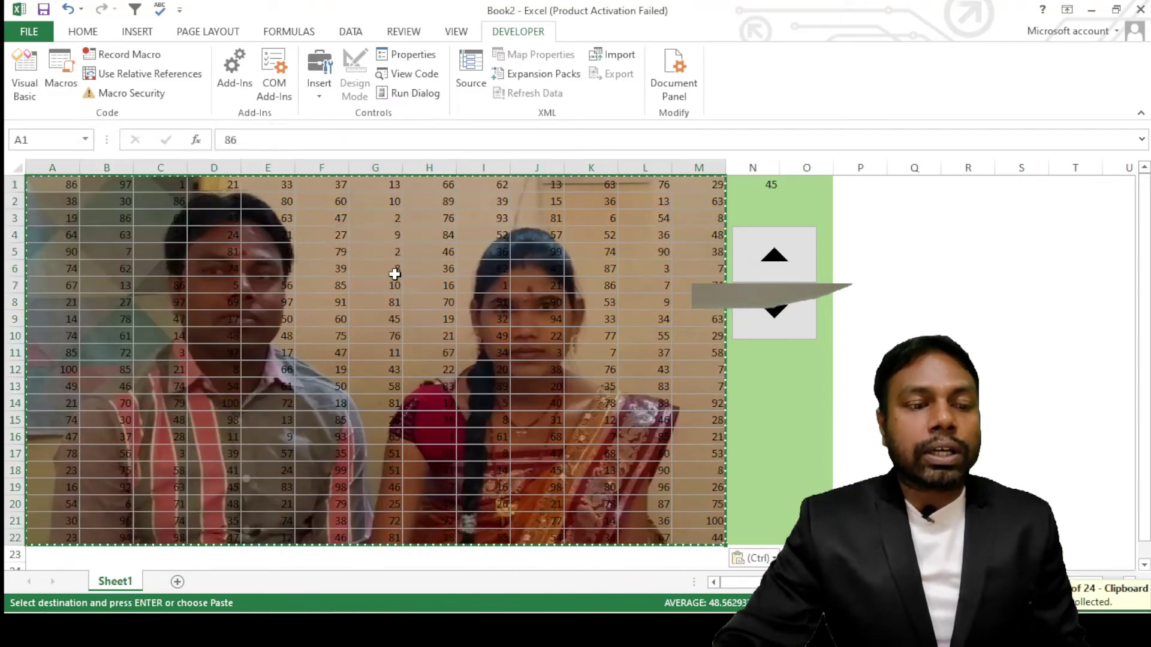
left_click(372, 236)
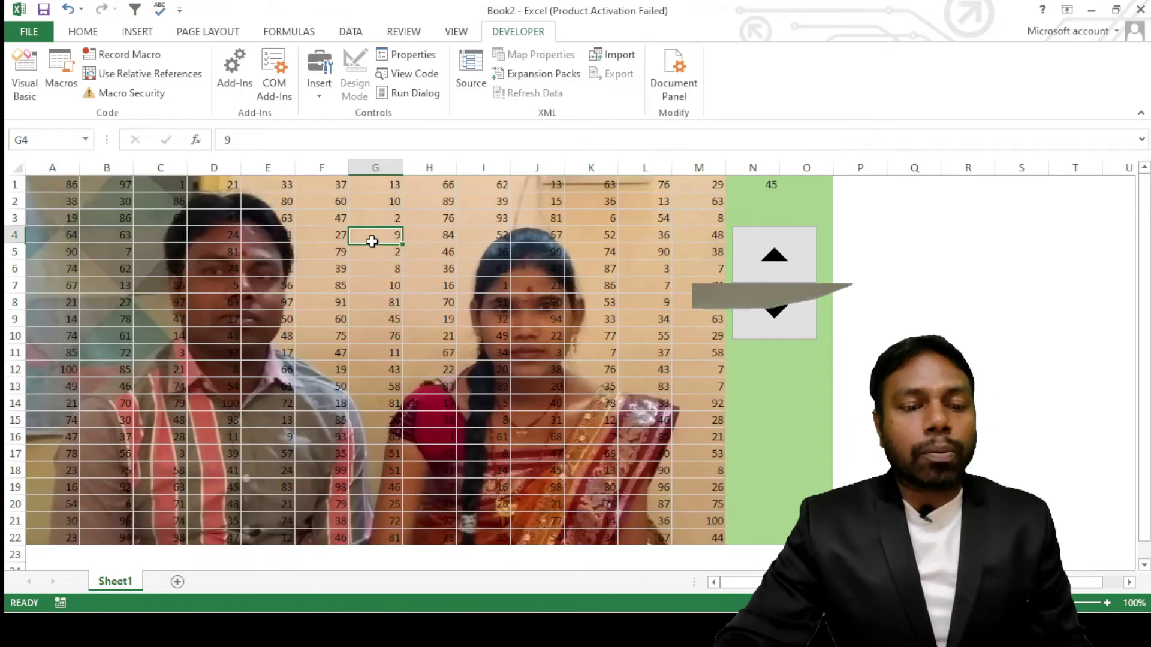
left_click(480, 217)
left_click(292, 265)
Step: Point out numbers in the grid such as L13, H5 and J5, then show the View ribbon
left_click(336, 240)
left_click(558, 256)
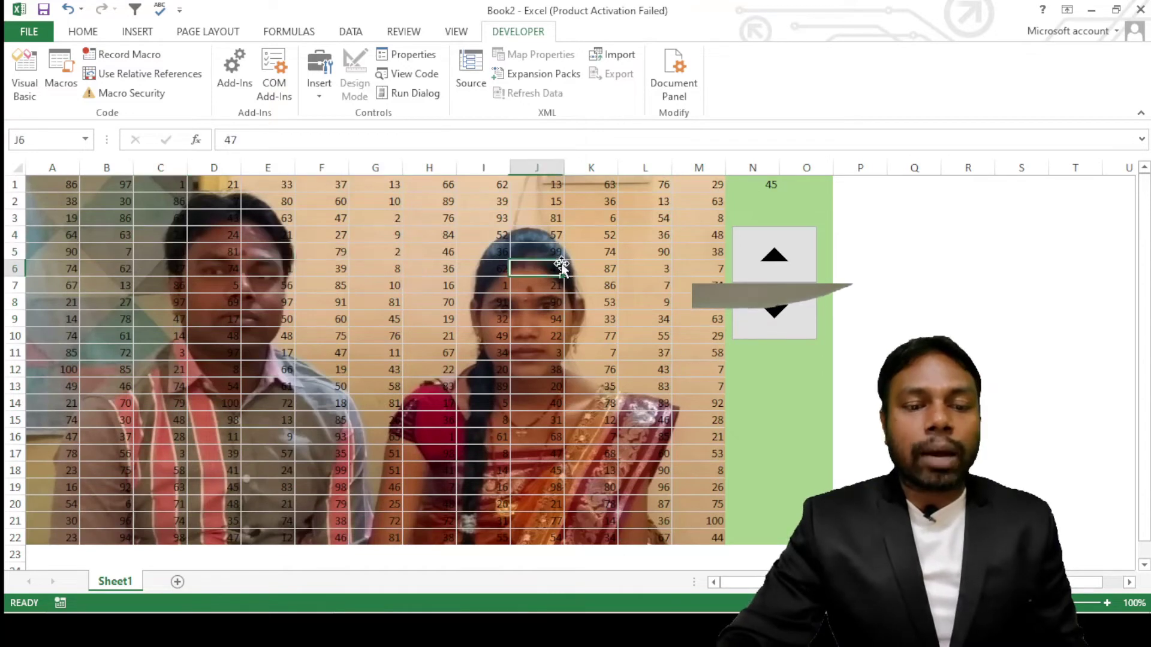
left_click(659, 251)
left_click(663, 386)
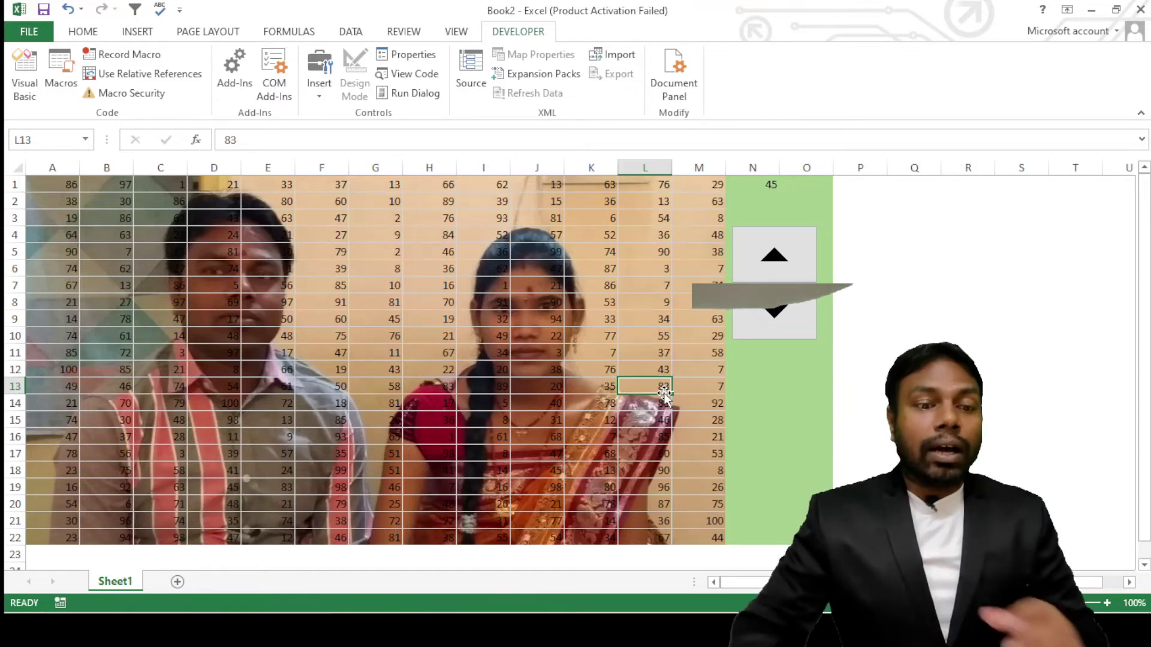
left_click(427, 251)
left_click(530, 251)
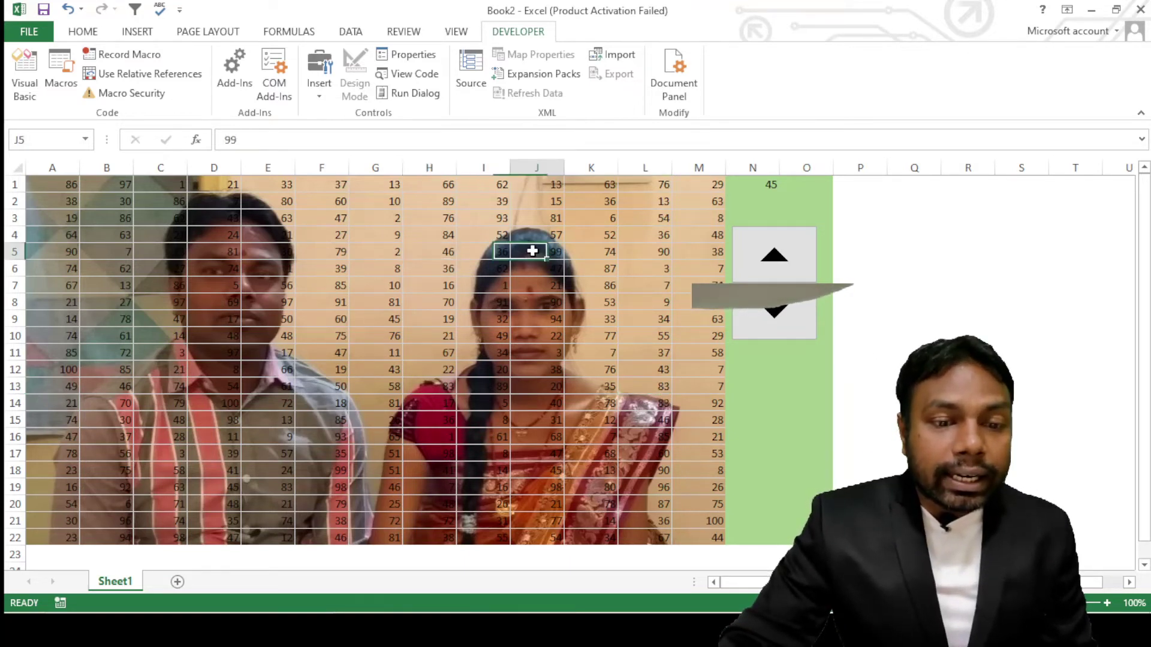
left_click(456, 33)
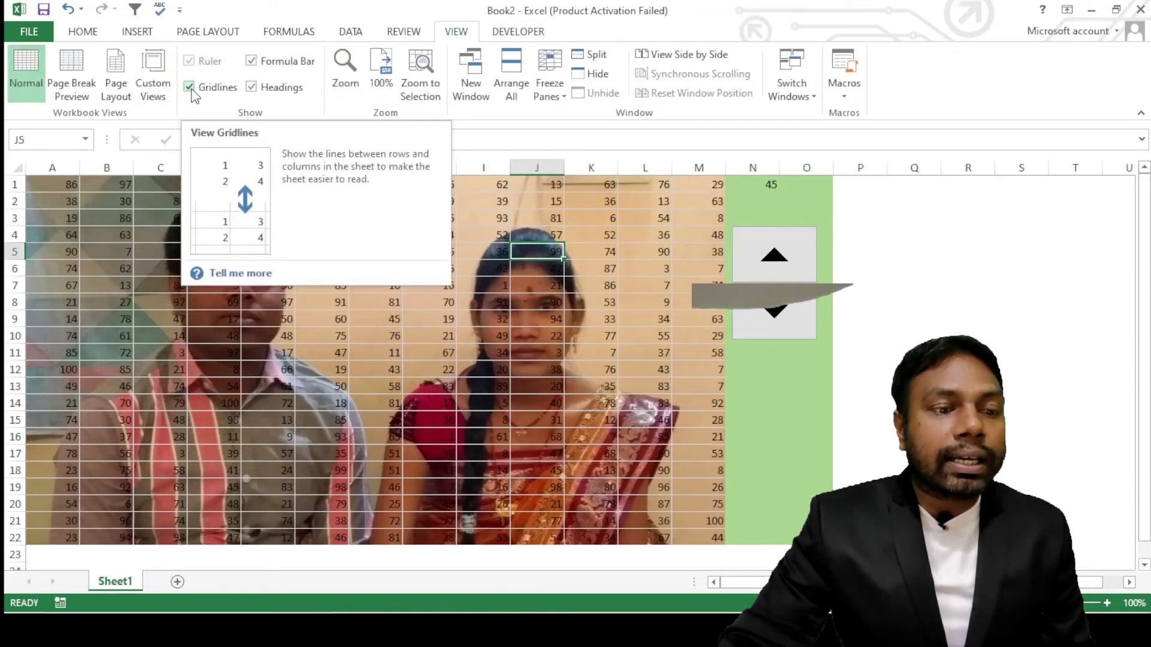
Step: Turn off Sheet1's gridlines and select the number grid A1:M22
left_click(190, 87)
left_click(422, 293)
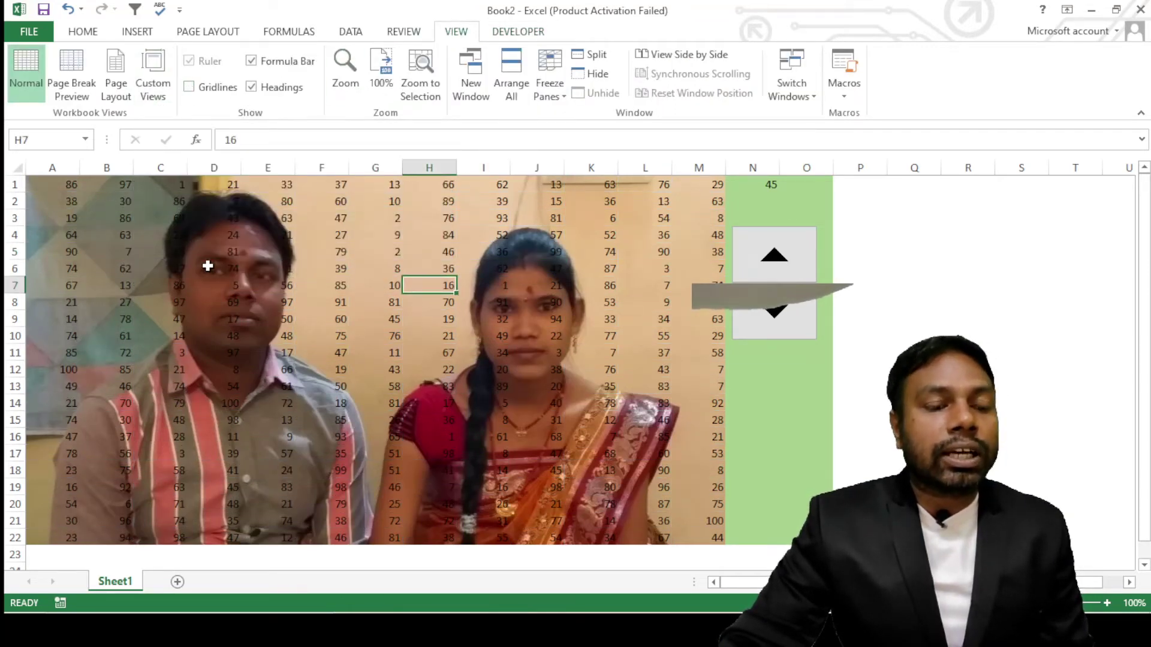
key("Down")
left_click(594, 418)
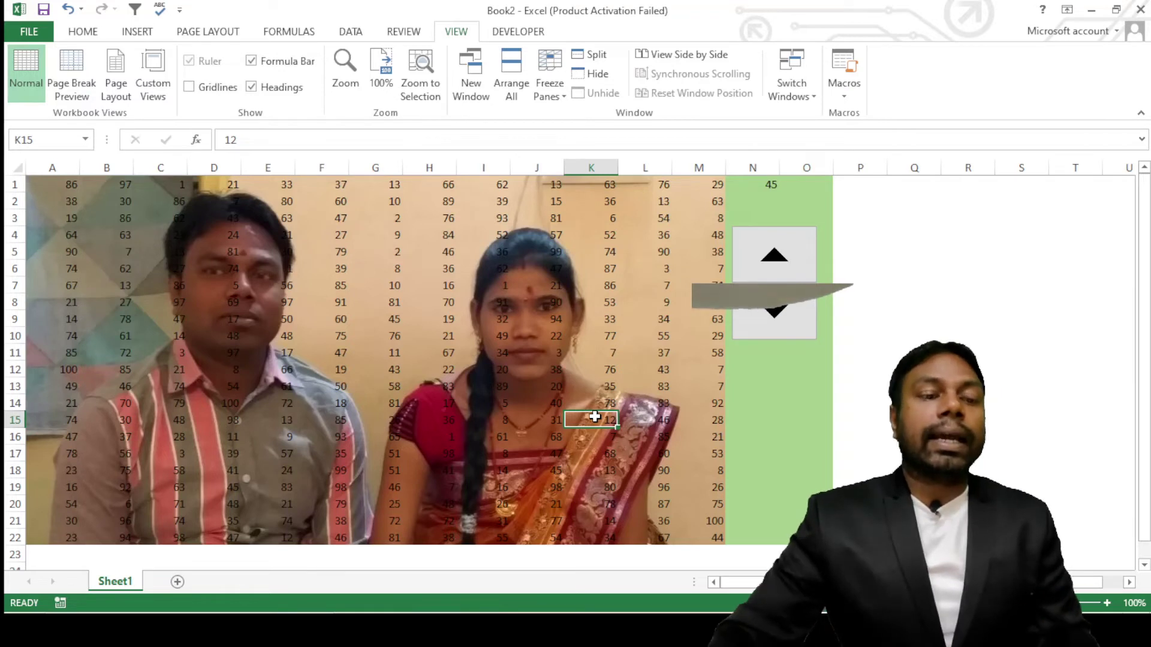
left_click(497, 378)
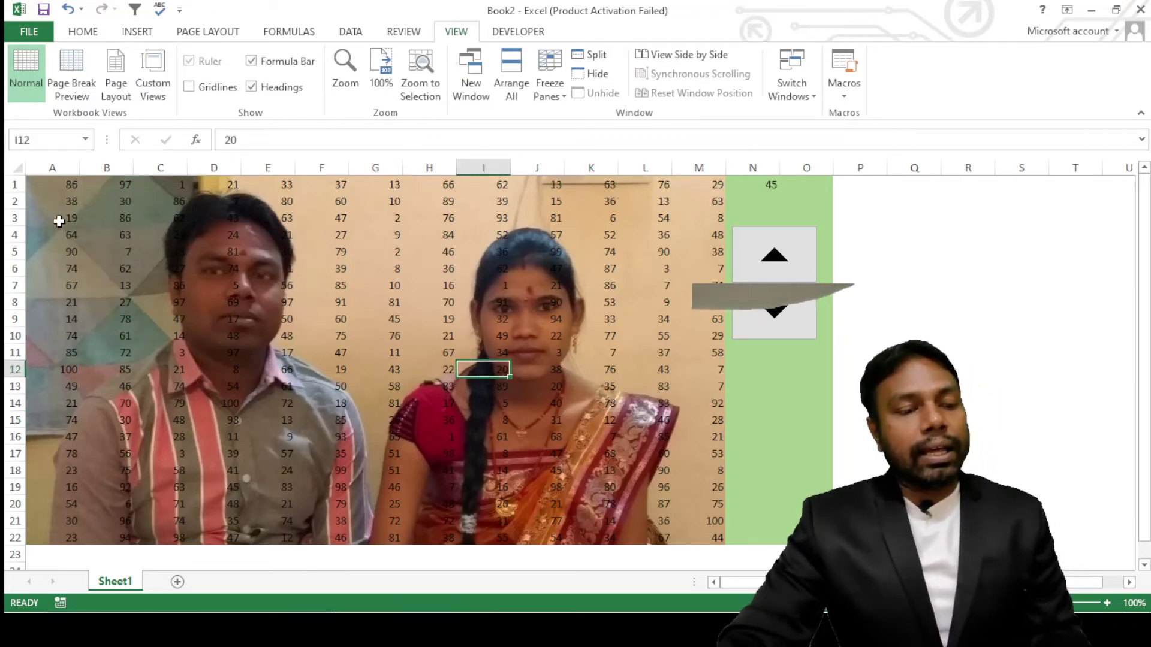
left_click_drag(57, 187, 686, 541)
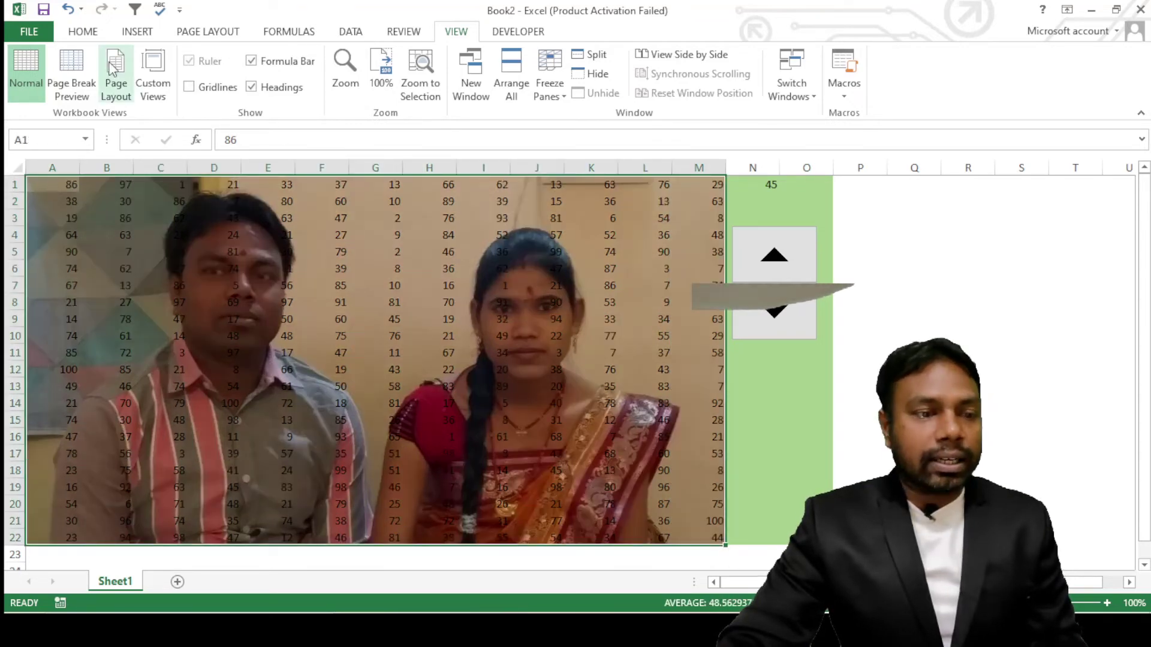
left_click(84, 34)
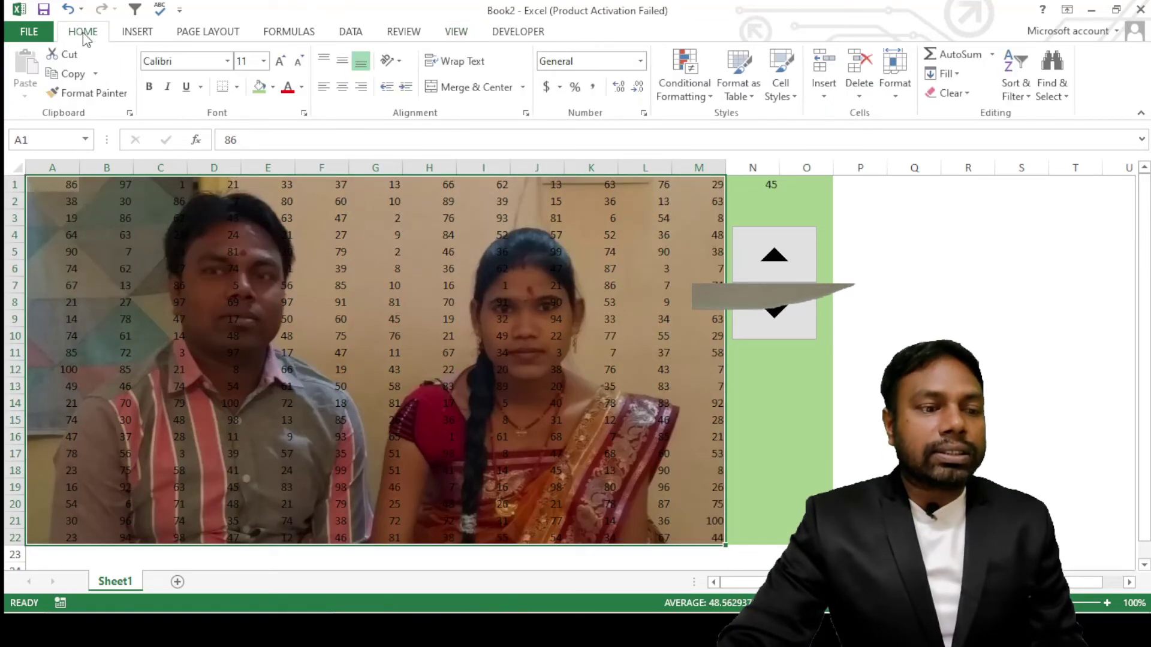
Step: Fill A1:M22 with a light orange colour so the photo is covered
left_click(273, 88)
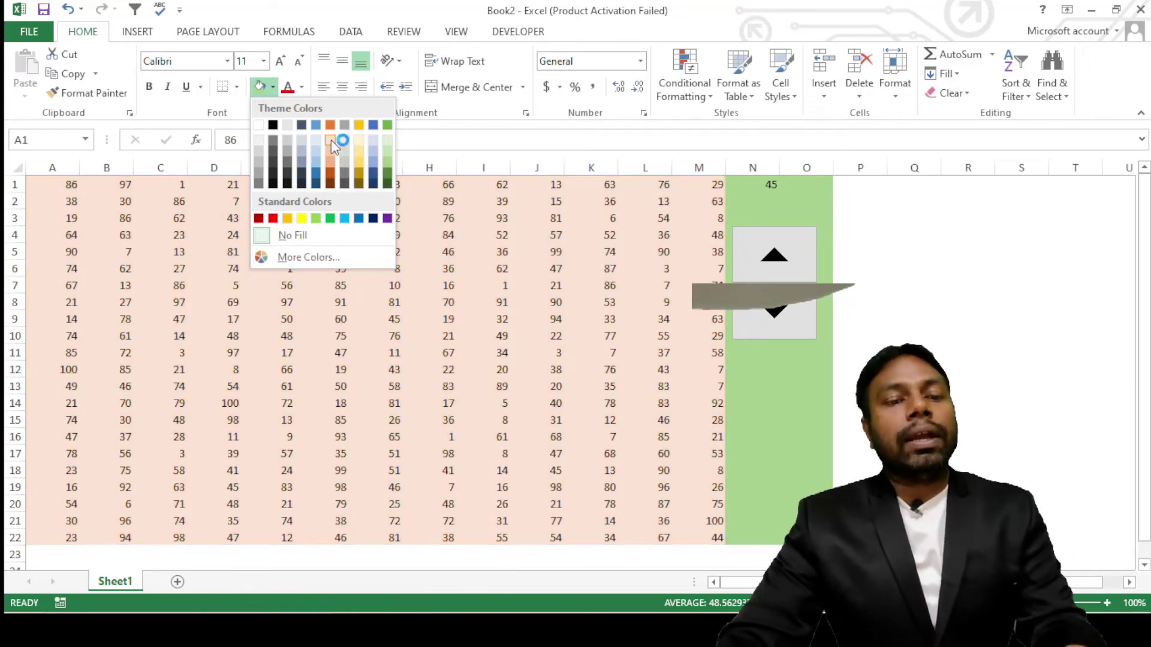
left_click(331, 139)
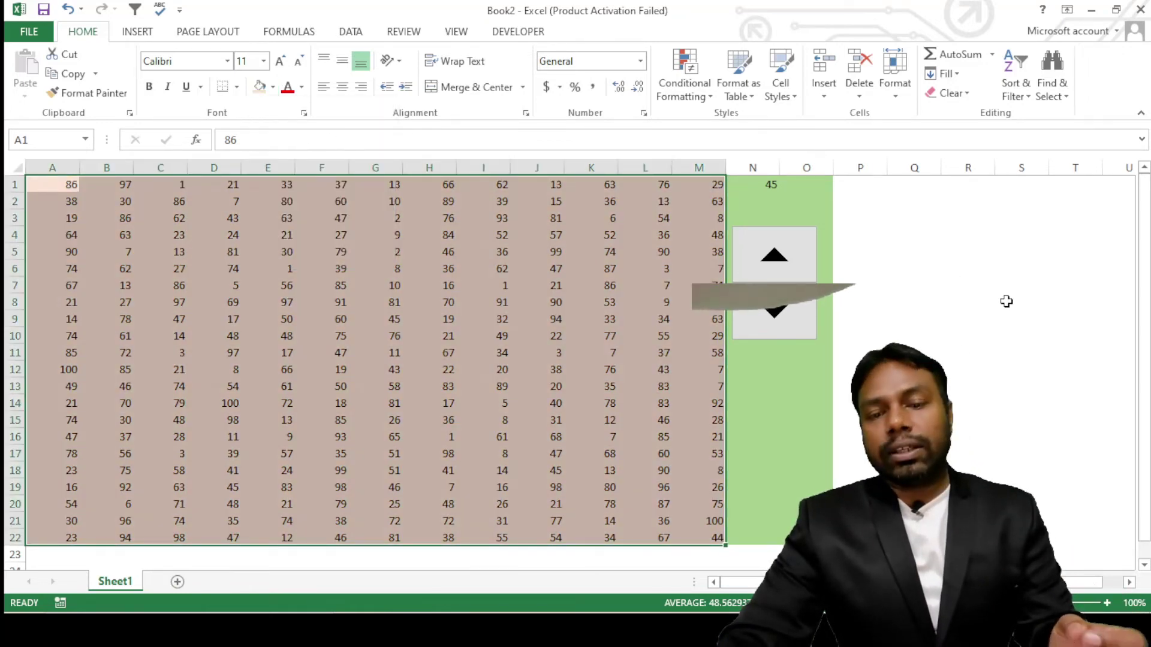
left_click(1008, 301)
left_click(299, 318)
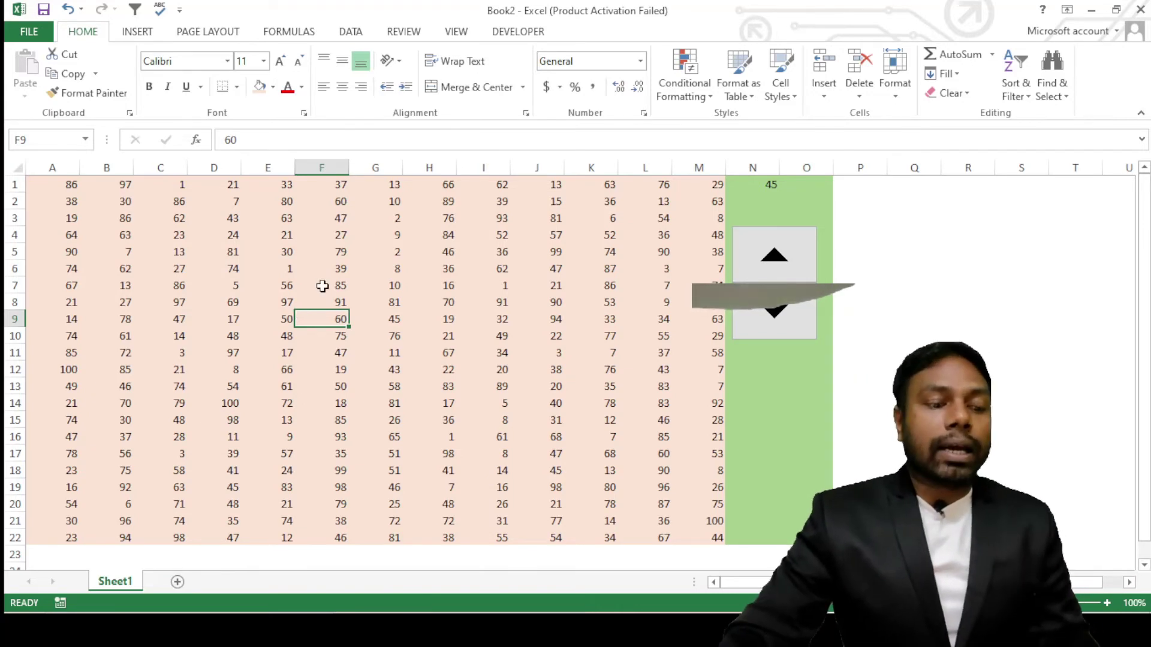
left_click(570, 352)
Step: Reselect A1:M22 and start a new conditional formatting rule
mouse_move(59, 183)
left_mouse_down()
mouse_move(326, 379)
mouse_move(699, 537)
left_mouse_up()
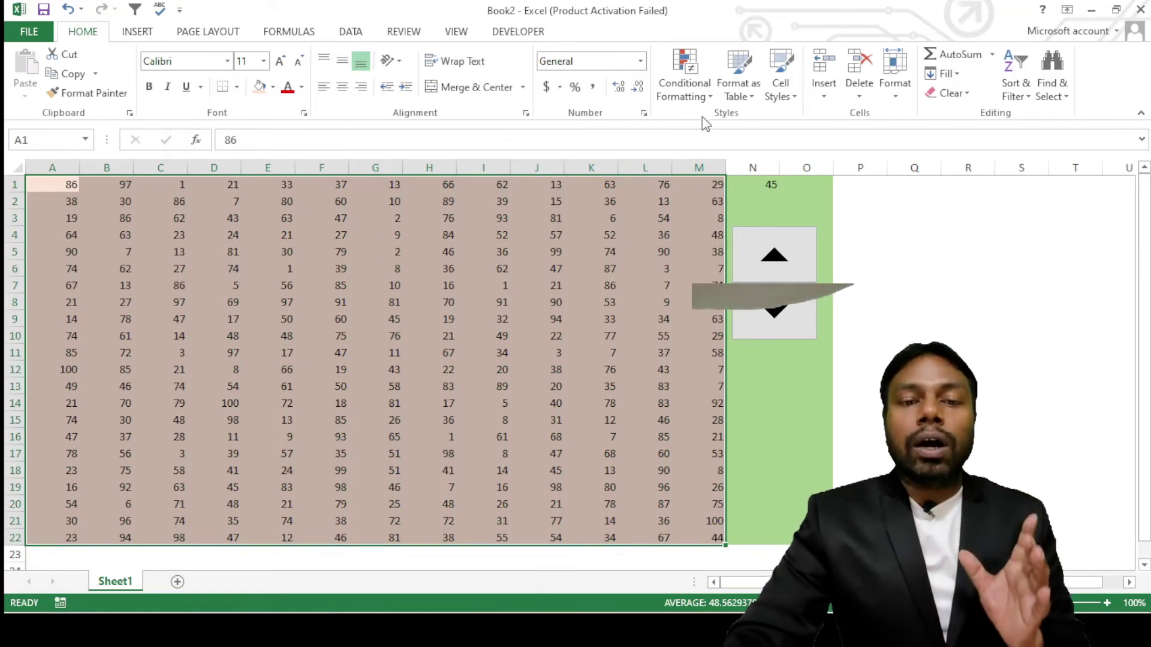
left_click(710, 98)
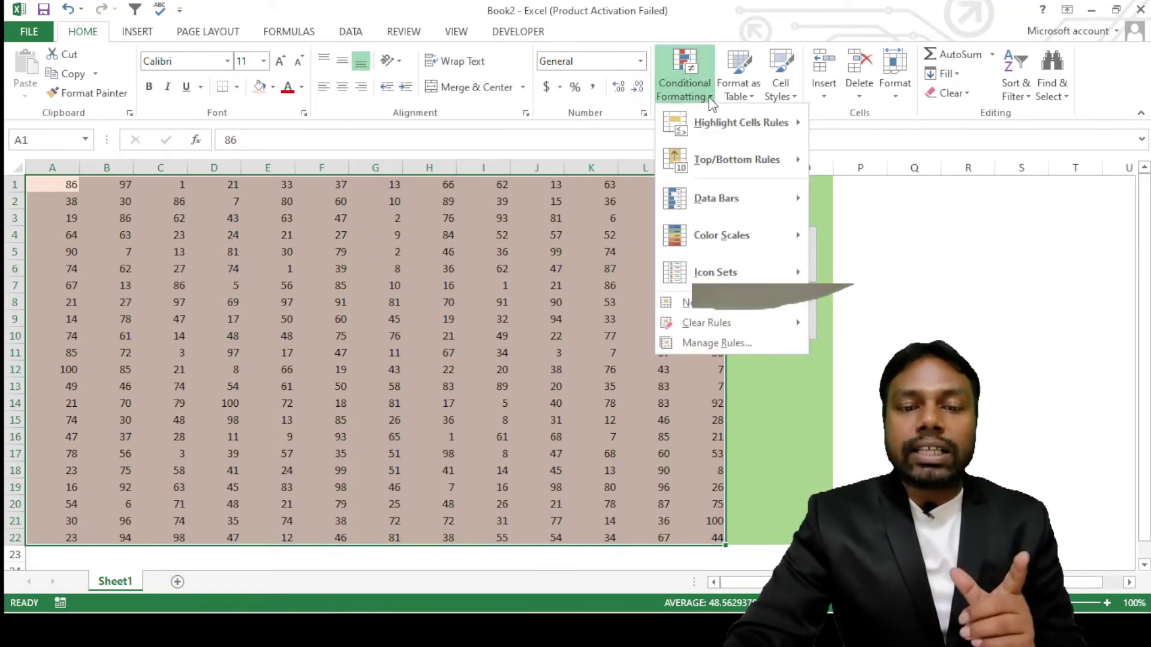
left_click(713, 303)
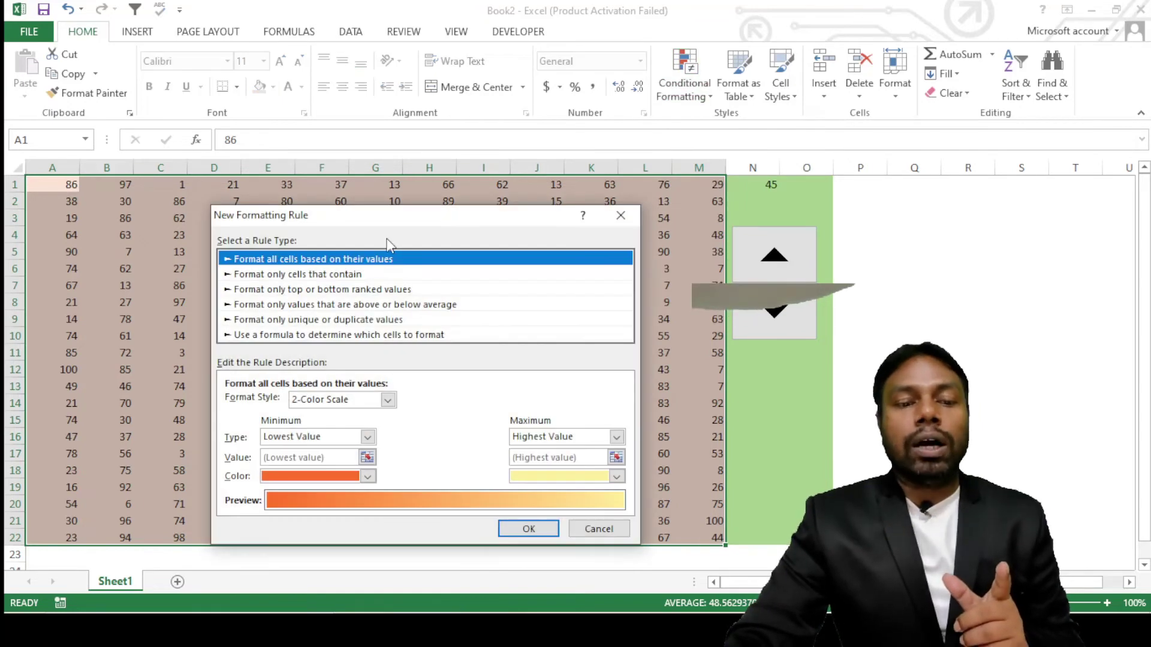
Step: Create a rule giving cells less than or equal to =$N$1 no fill colour
left_click_drag(446, 224, 367, 64)
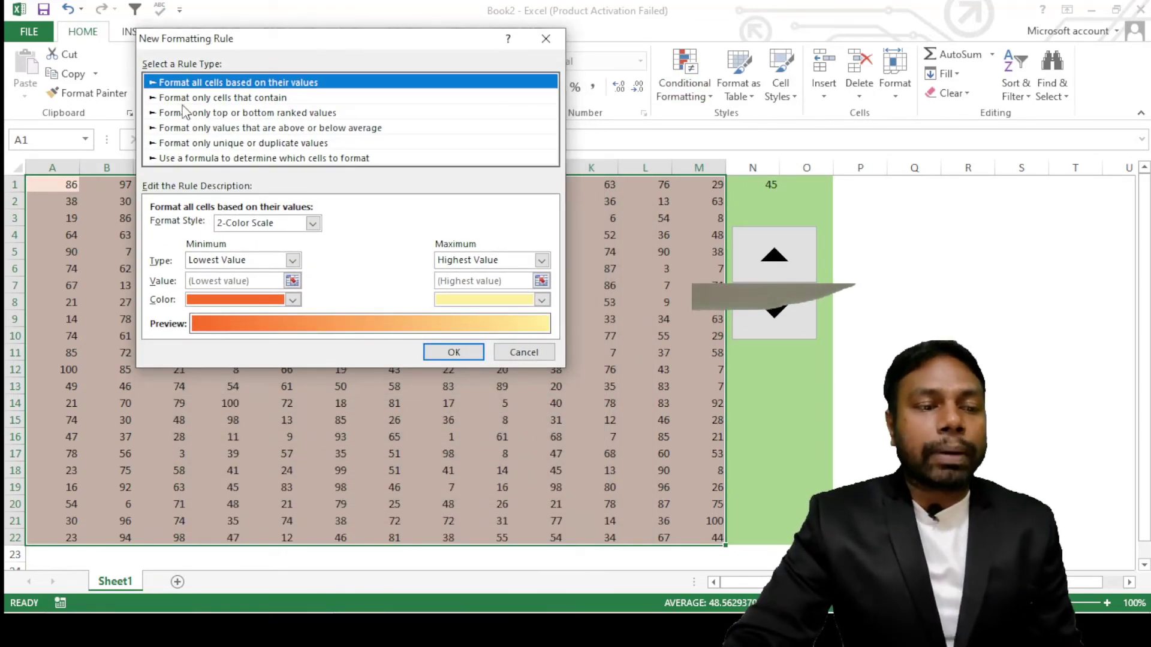
left_click(226, 98)
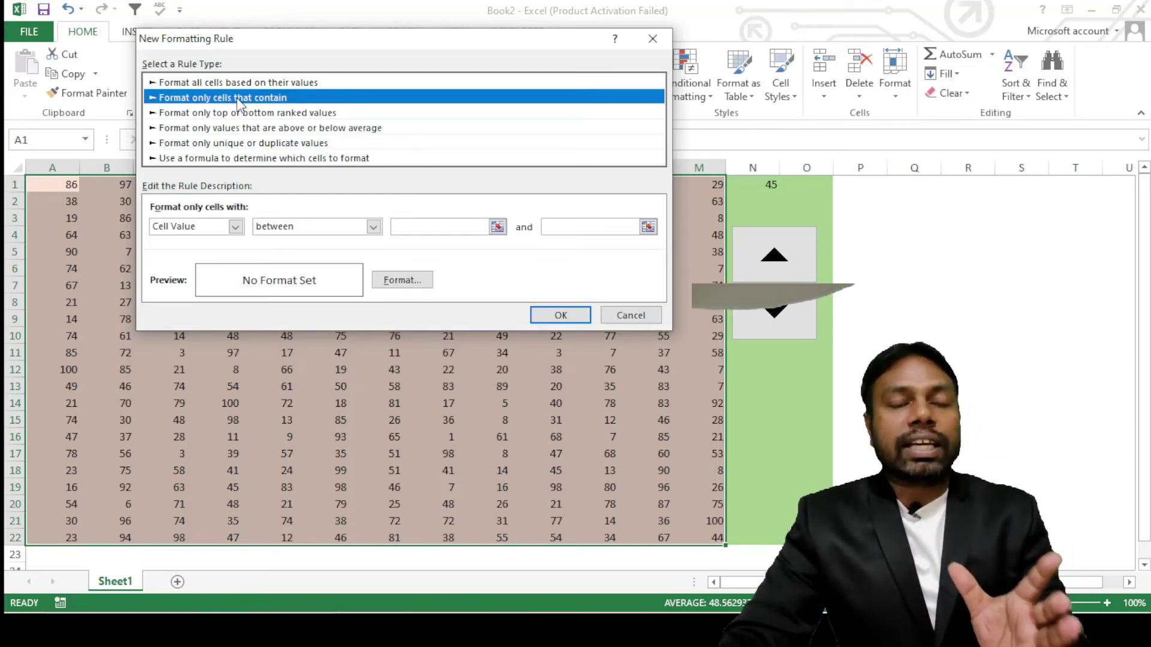
left_click(373, 228)
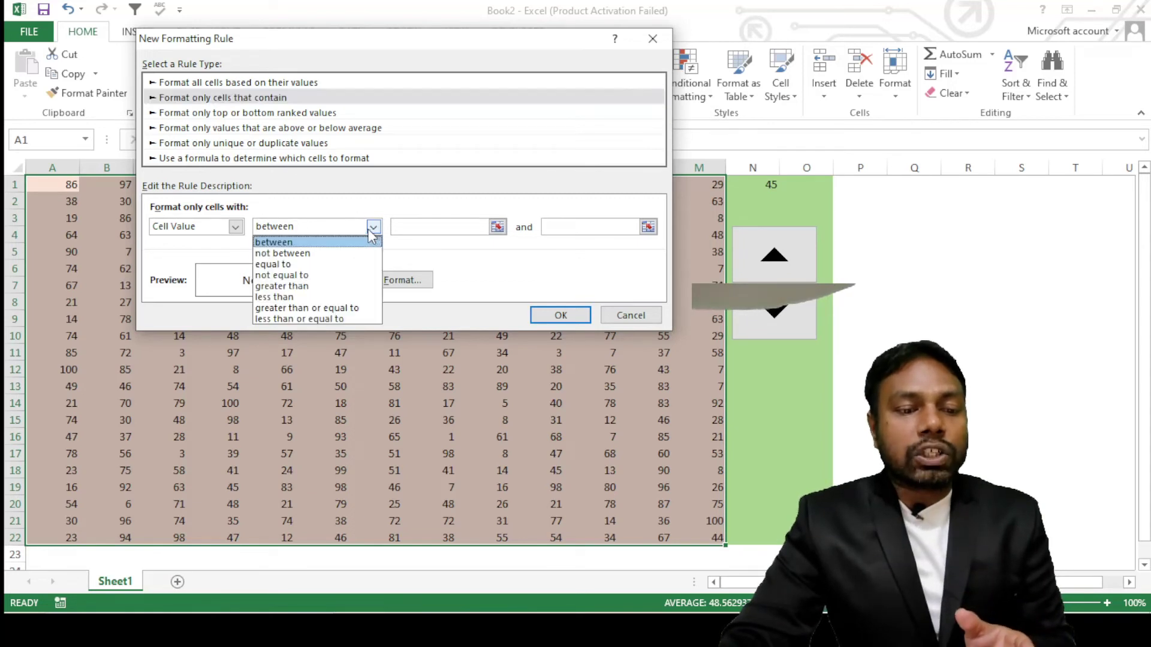
left_click(334, 319)
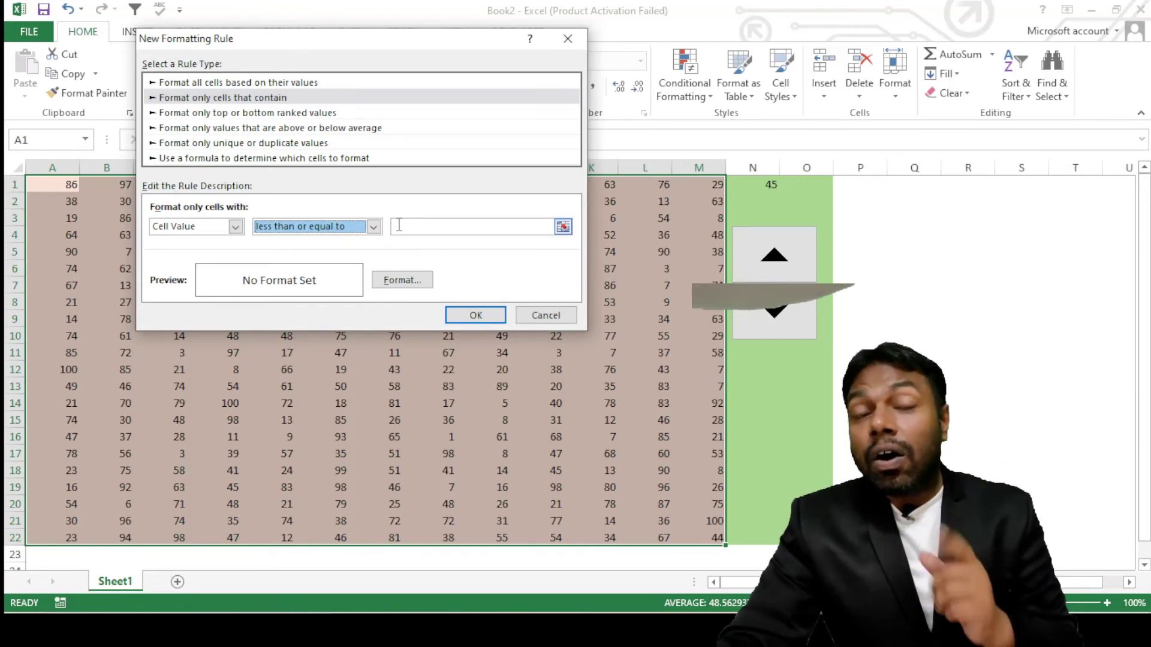
left_click(440, 226)
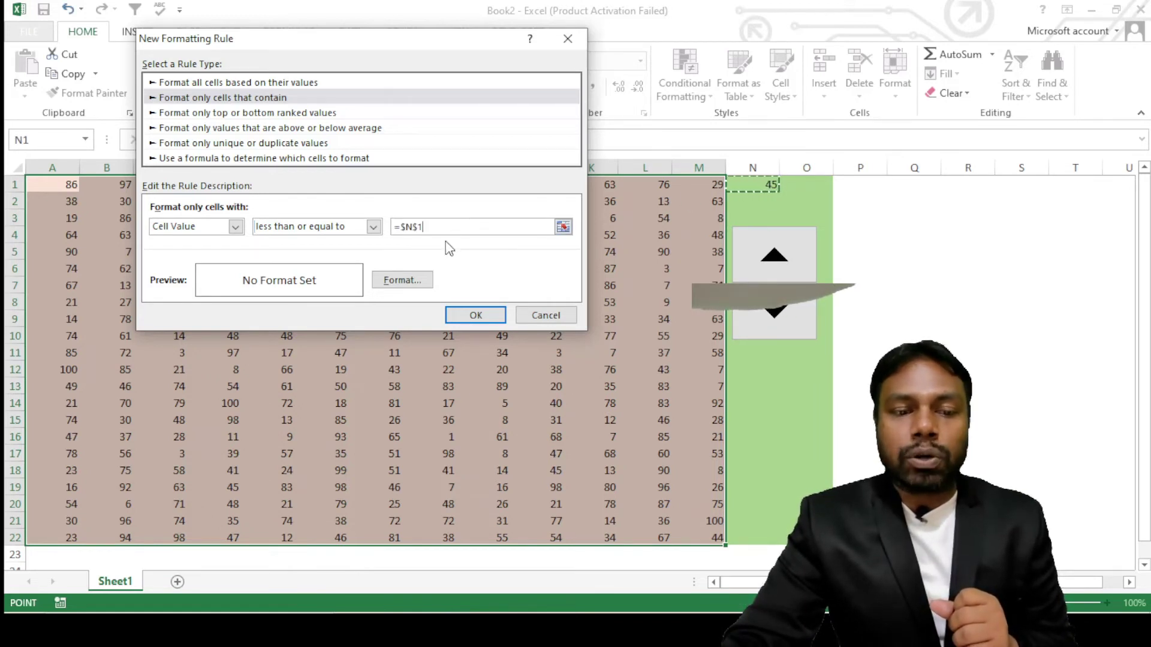
left_click(400, 287)
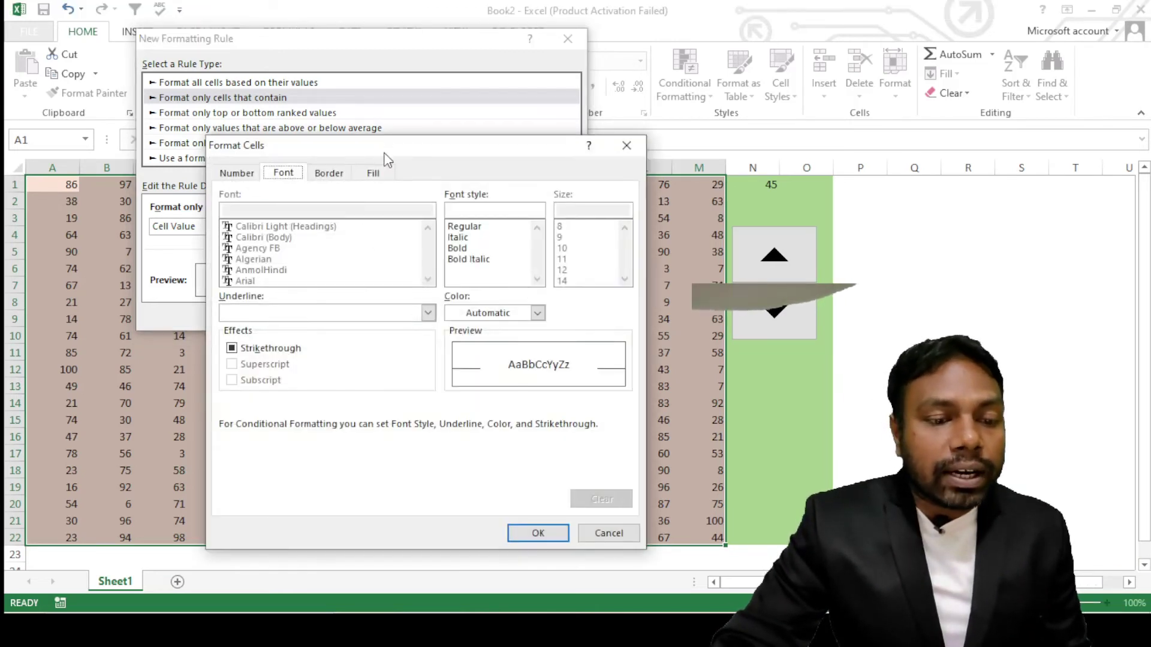
left_click(374, 173)
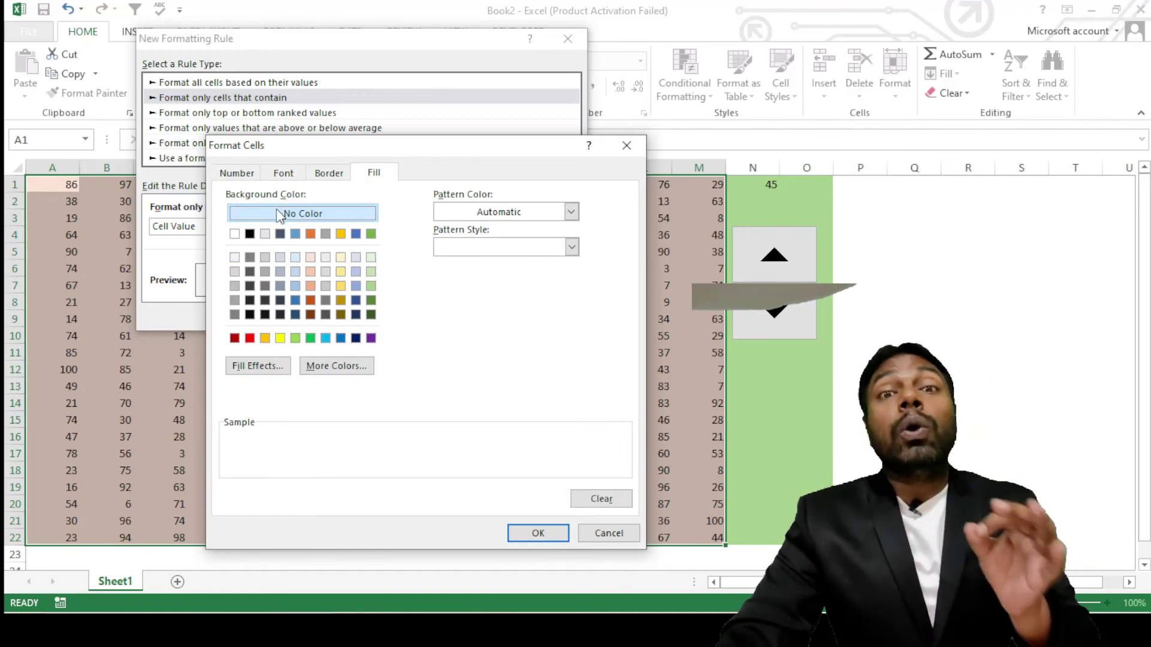
left_click(517, 534)
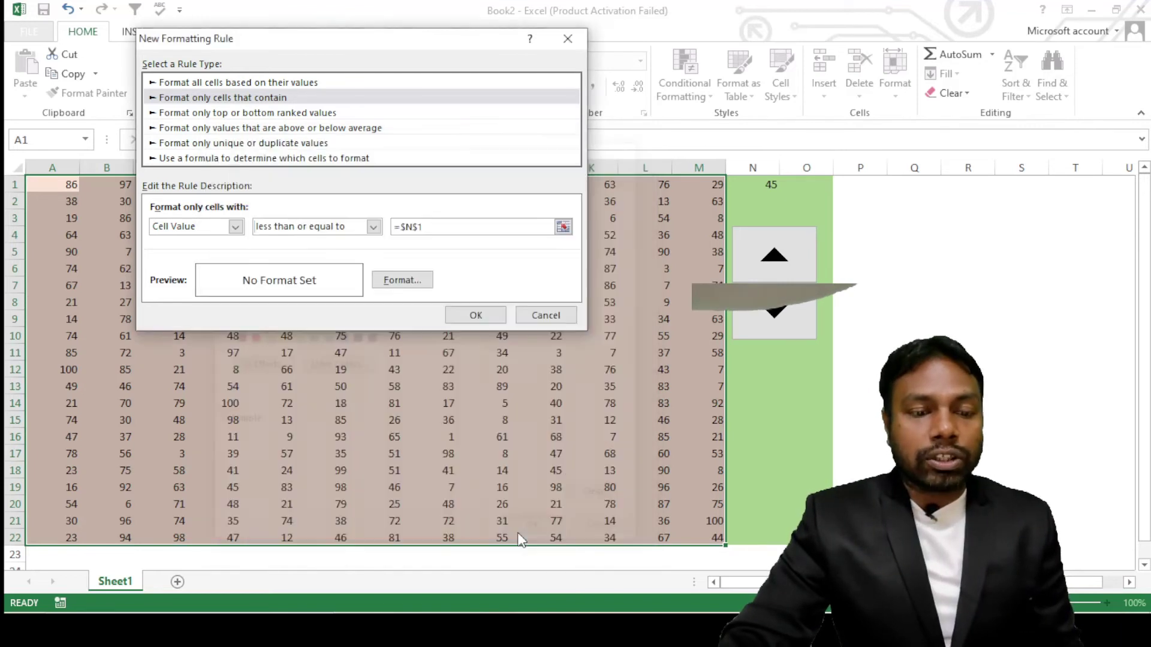
left_click(466, 316)
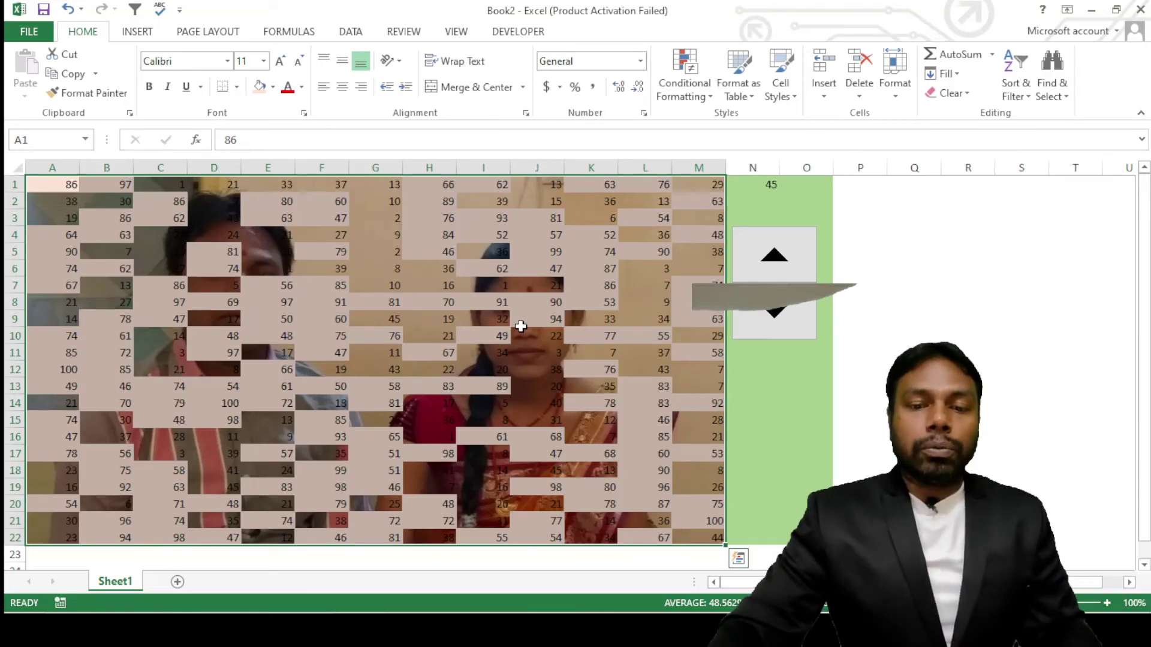
Step: Raise the N1 counter to 100, revealing the whole photo
left_click(757, 373)
left_click(772, 258)
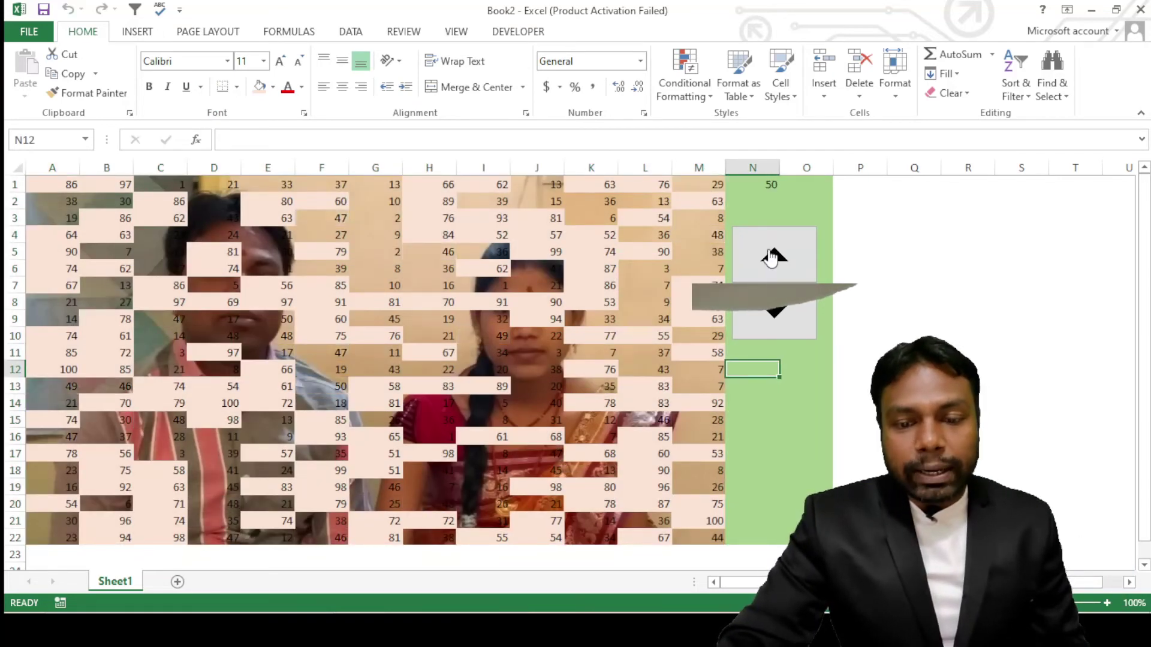
left_click(772, 258)
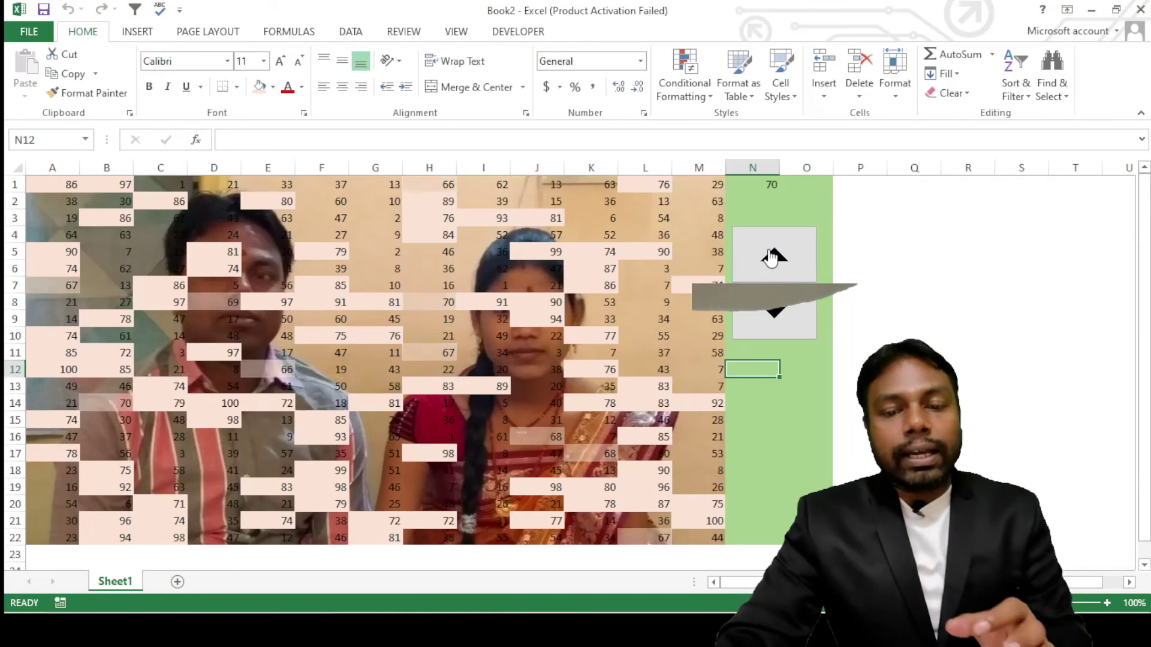
left_click(772, 257)
left_click(774, 257)
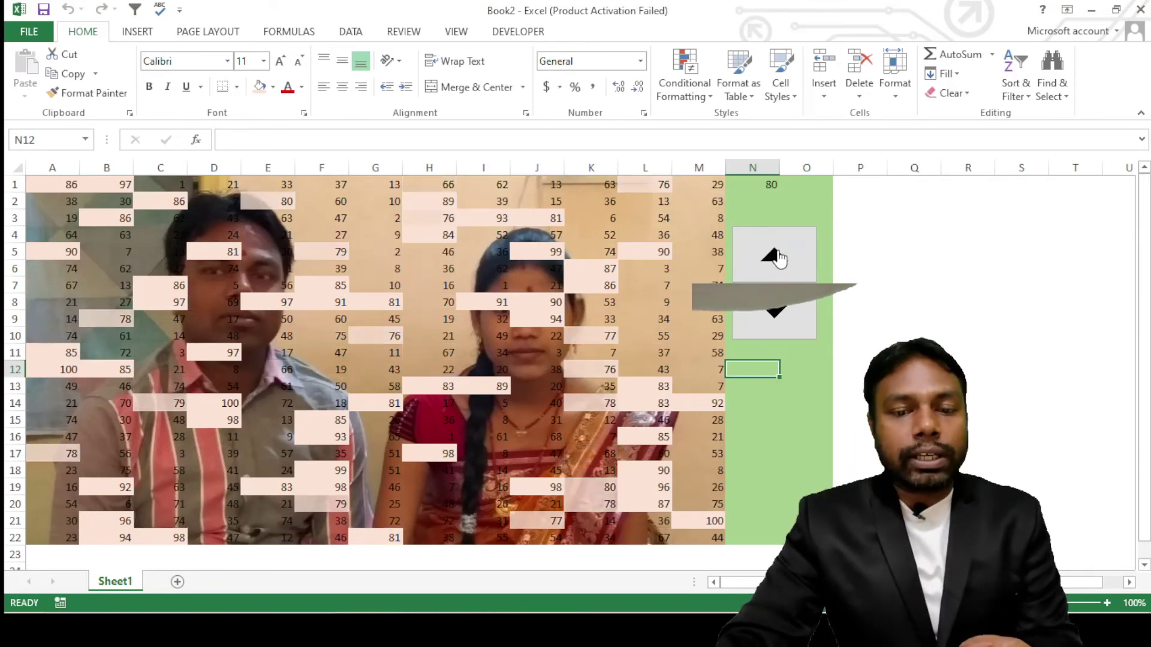
left_click(773, 257)
left_click(773, 257)
left_click(774, 257)
left_click(773, 257)
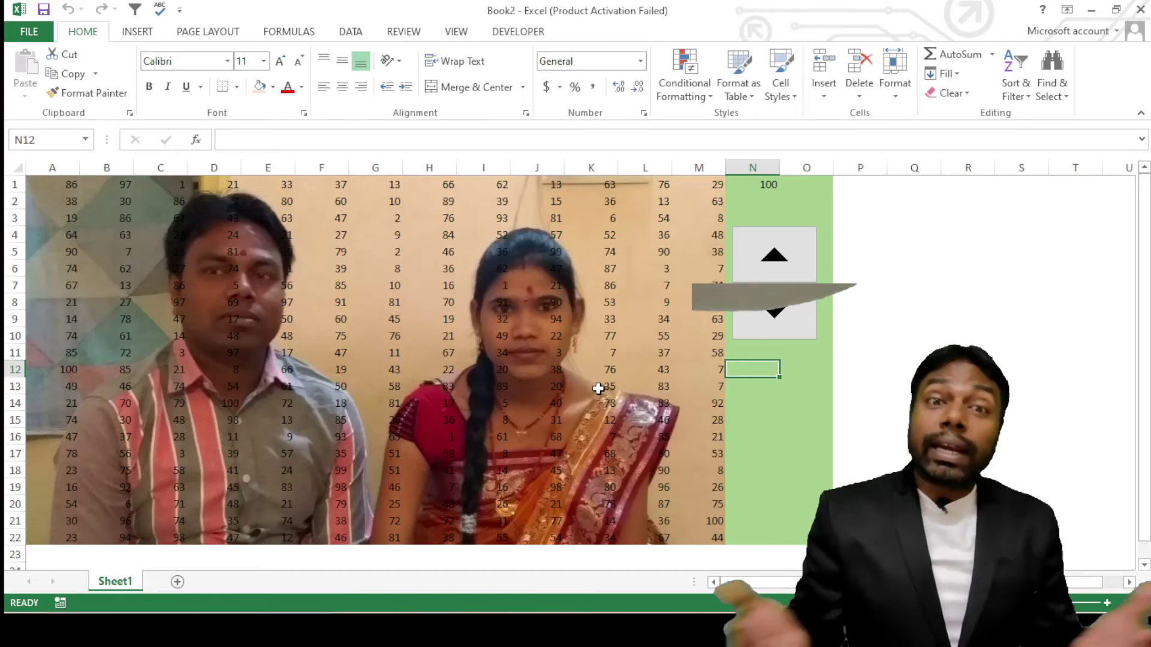
Step: Lower the counter step by step to 0, hiding the photo completely
left_click(779, 319)
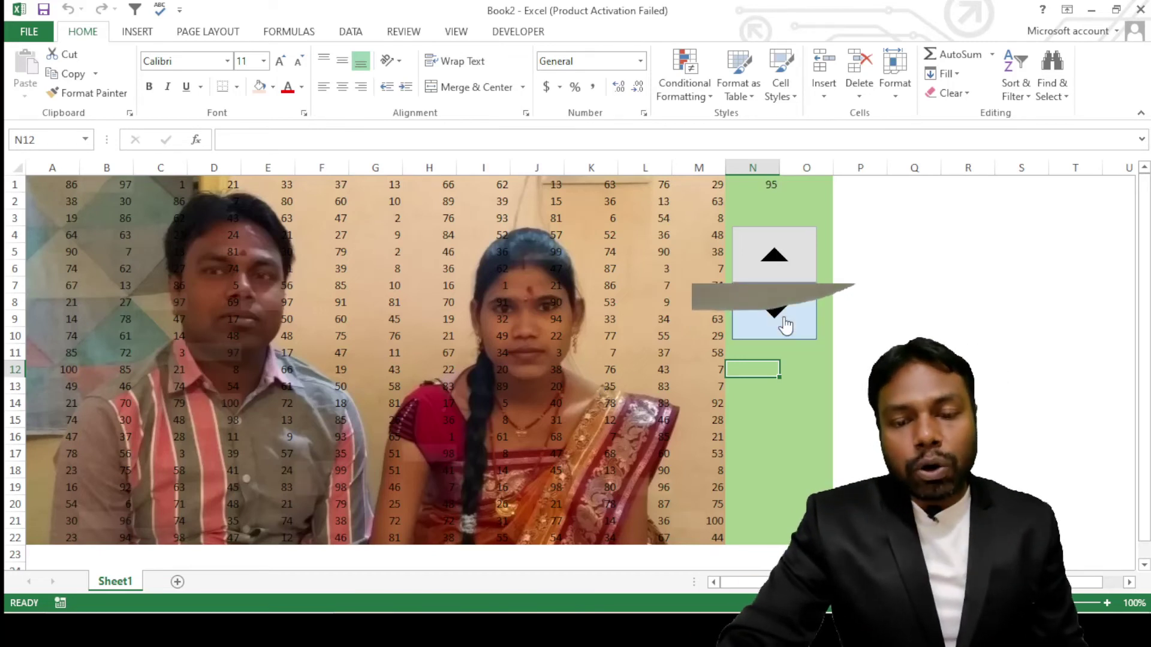
left_click(783, 323)
left_click(785, 324)
left_click(785, 326)
left_click(786, 325)
left_click(784, 326)
left_click(785, 326)
left_click(784, 325)
left_click(784, 325)
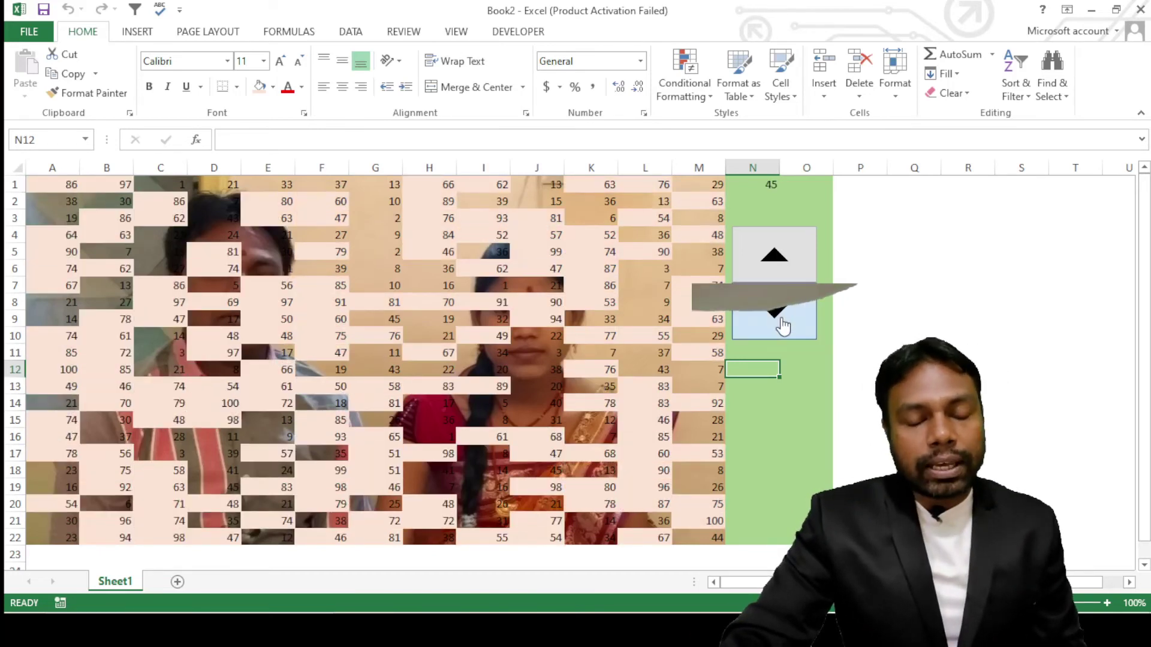
left_click(783, 326)
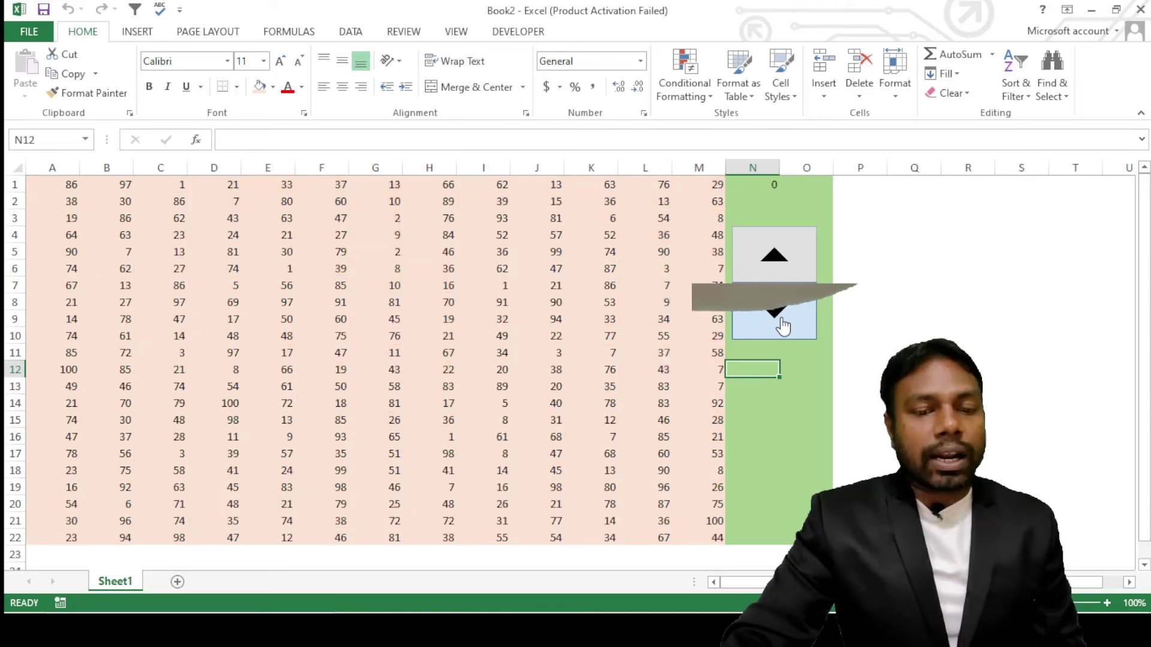
Step: Raise the counter back to 100 and select the number grid A1:M22
left_click(792, 266)
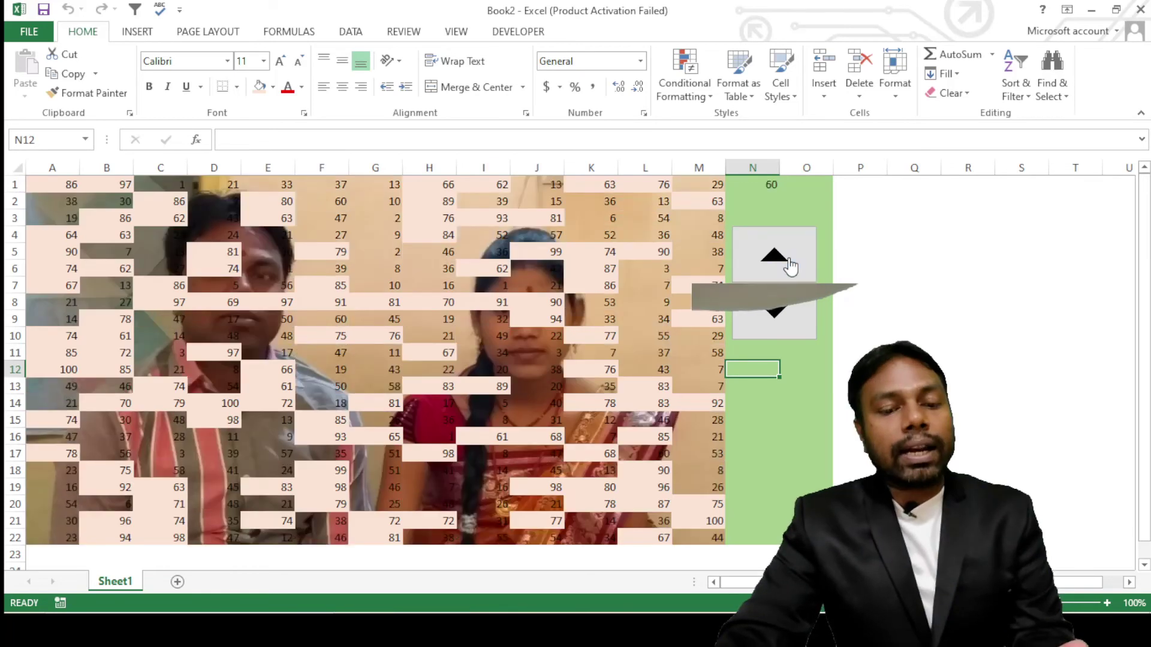
left_click(791, 266)
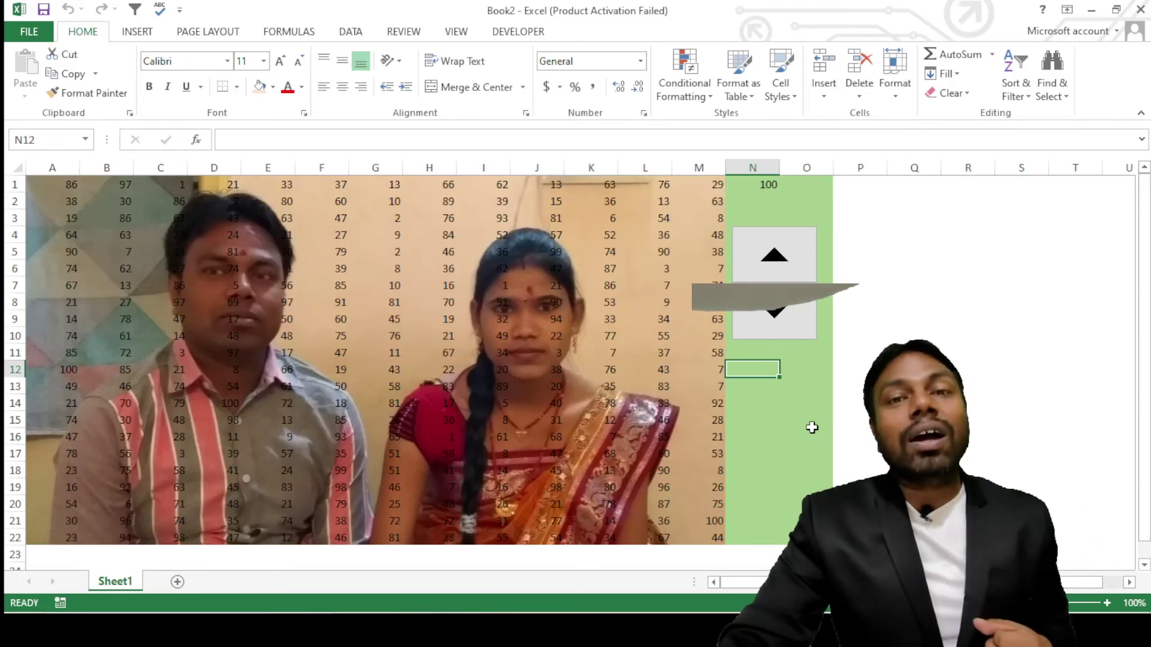
left_click(852, 389)
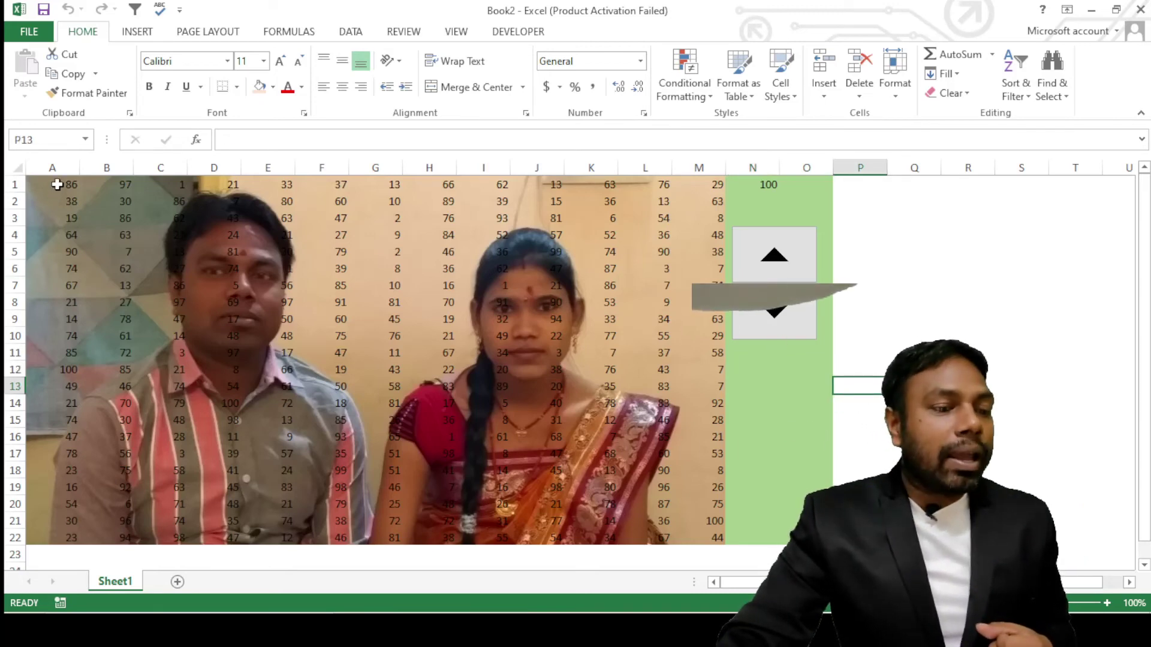
left_click_drag(57, 185, 694, 534)
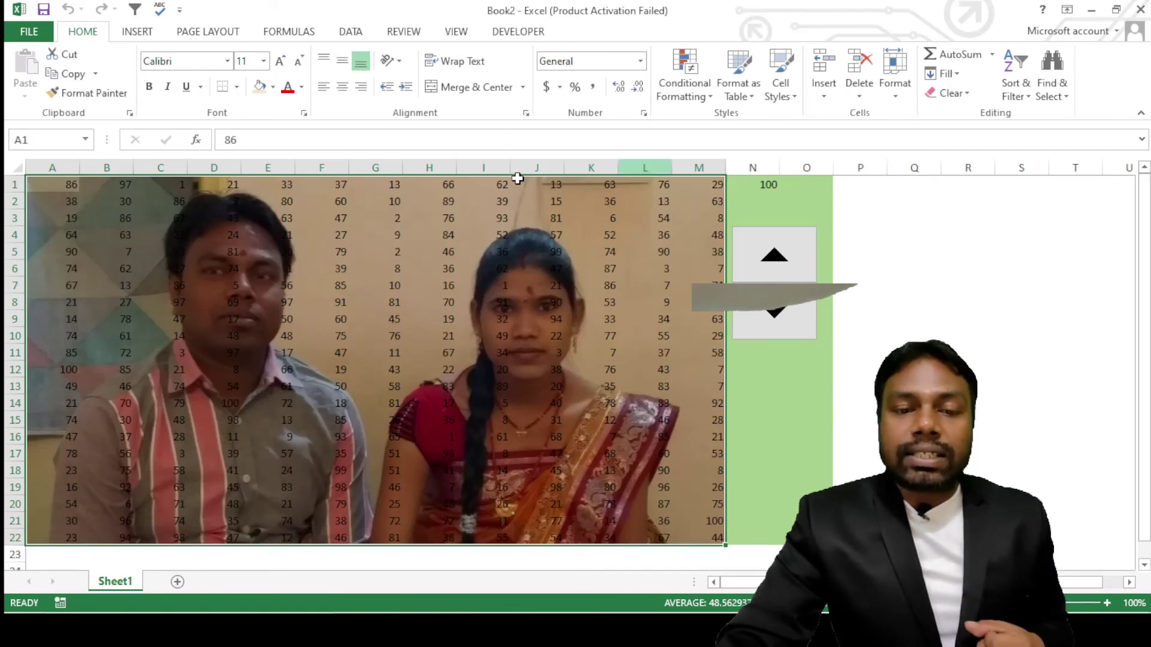
Step: Give A1:M22 the custom number format ;;; so the numbers become invisible
right_click(440, 241)
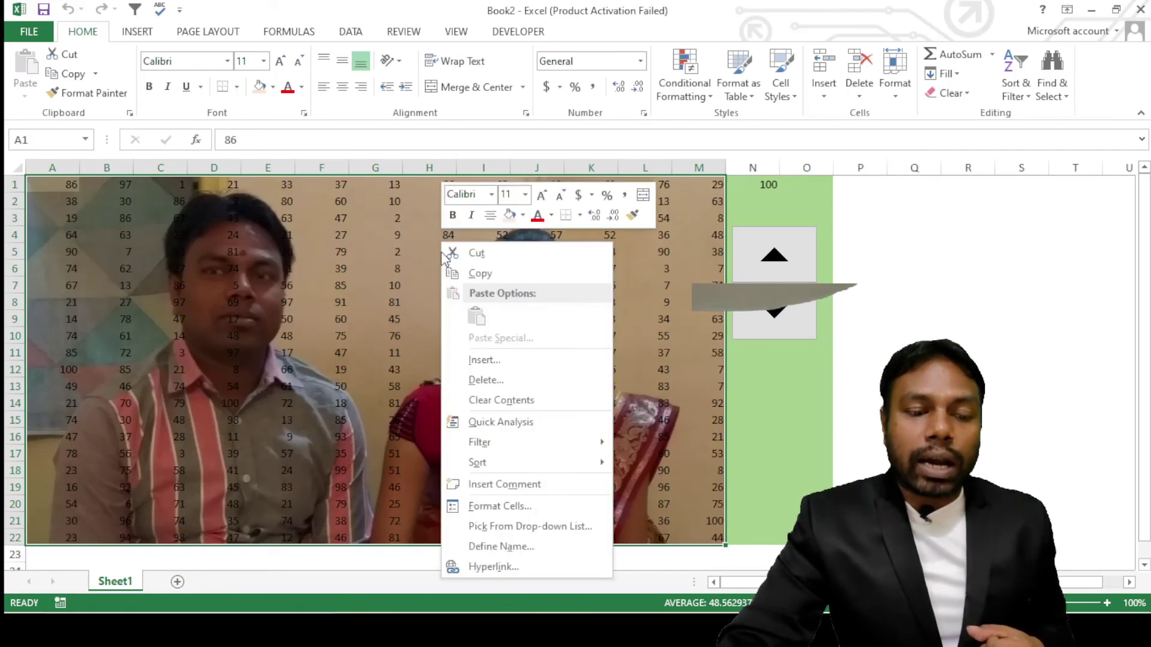
left_click(490, 508)
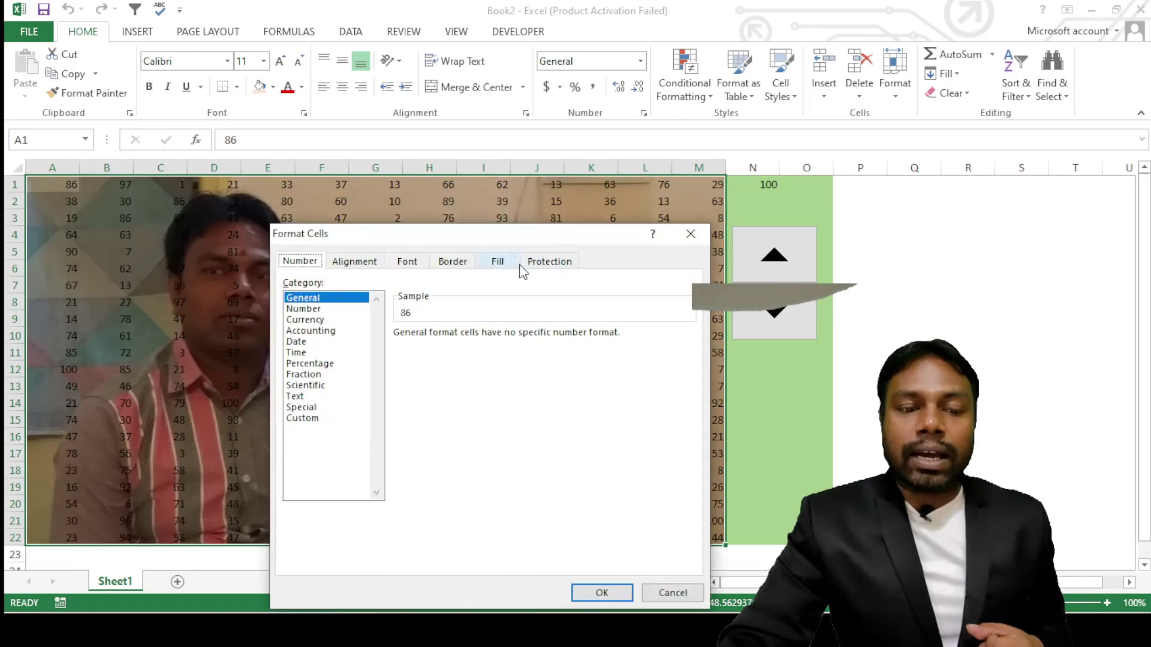
left_click_drag(540, 236, 530, 40)
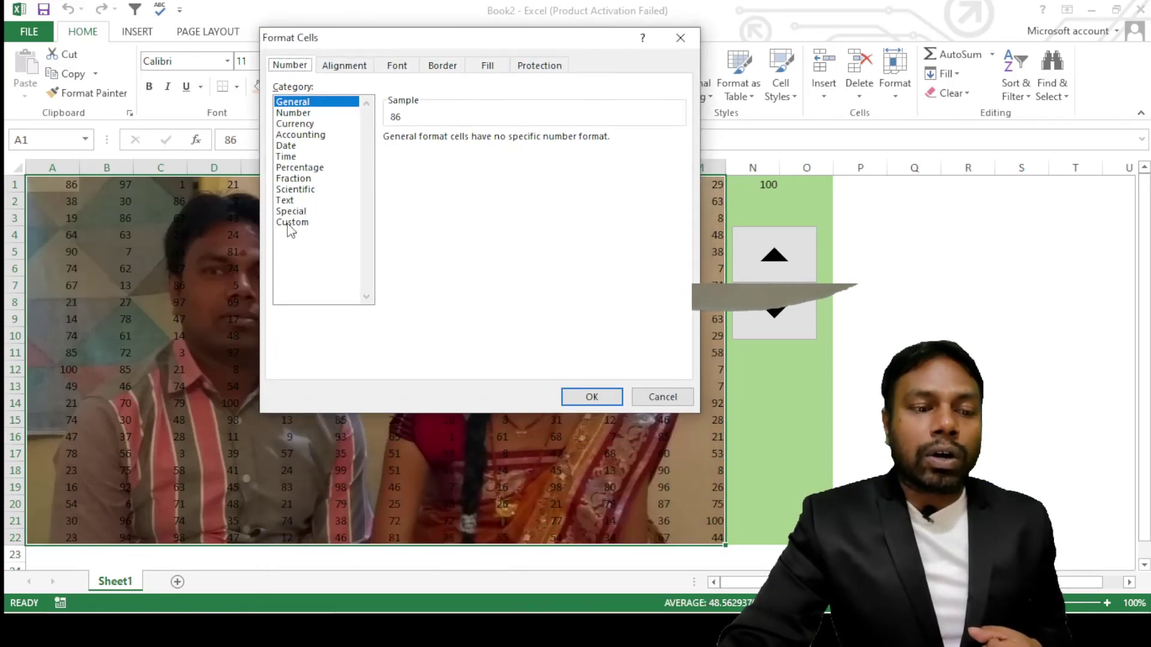
left_click(292, 222)
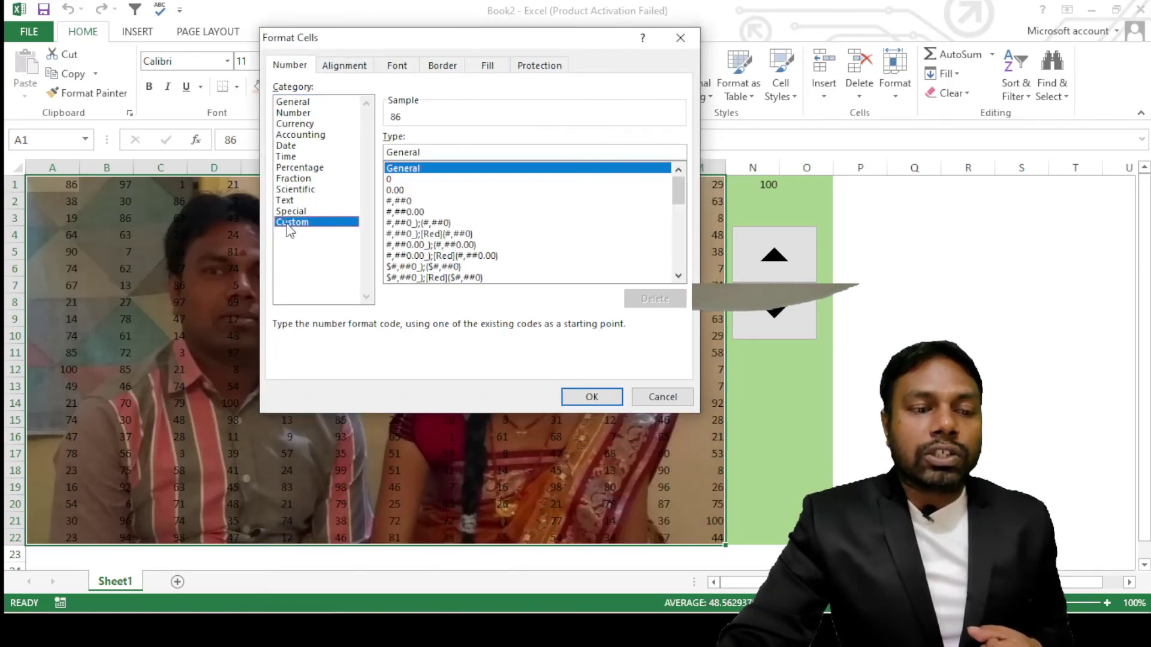
double_click(444, 149)
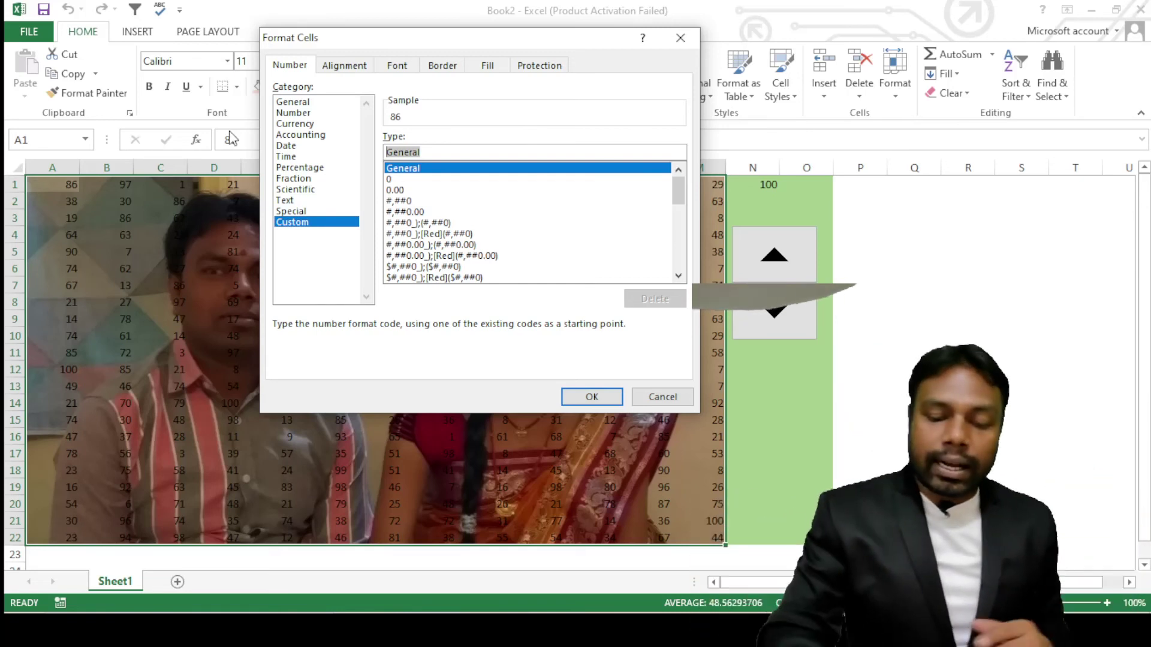
type(";")
type(";;")
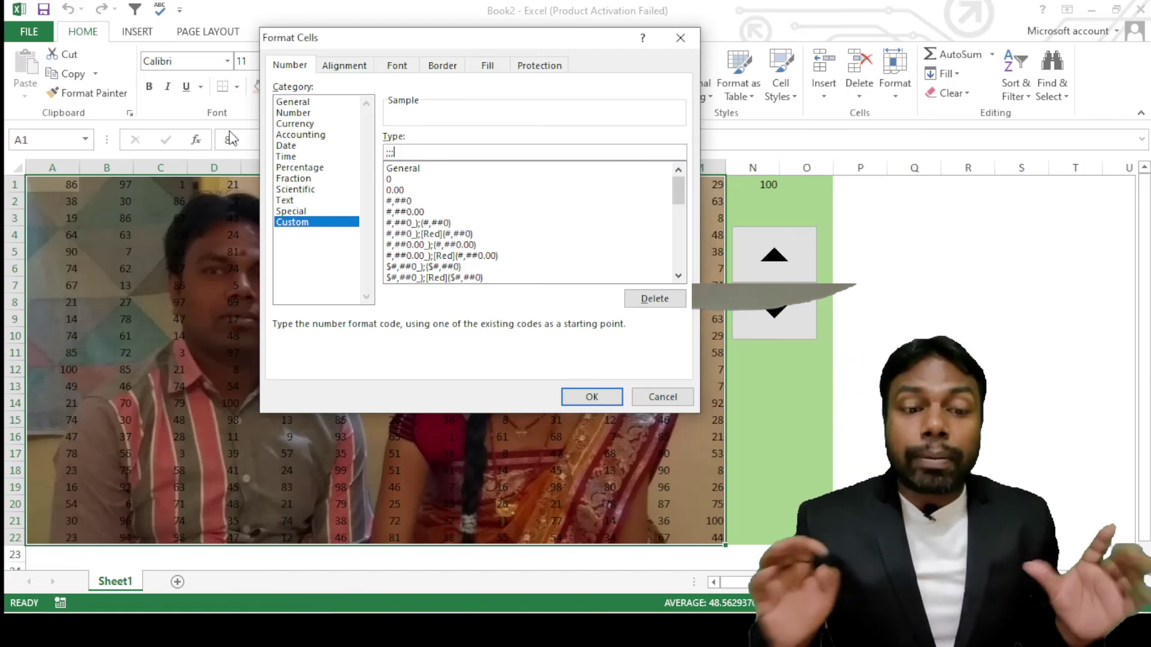
left_click(592, 397)
left_click(717, 459)
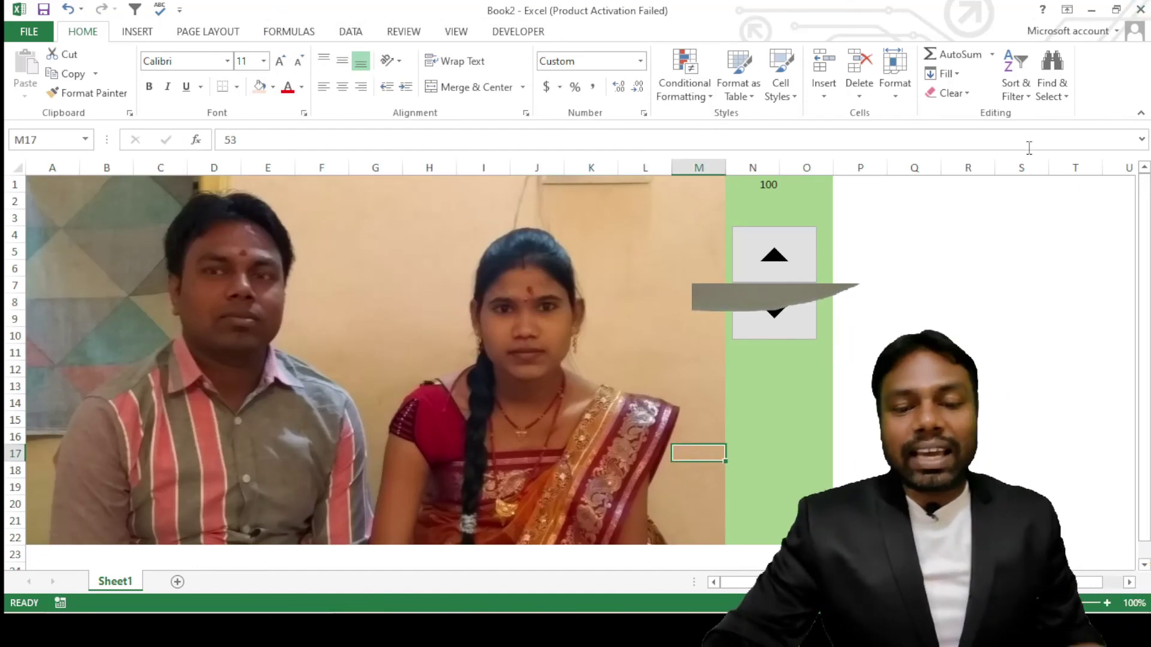
Step: Lower the counter from 55 through 10 to 0 so the fill covers the photo
left_click(762, 313)
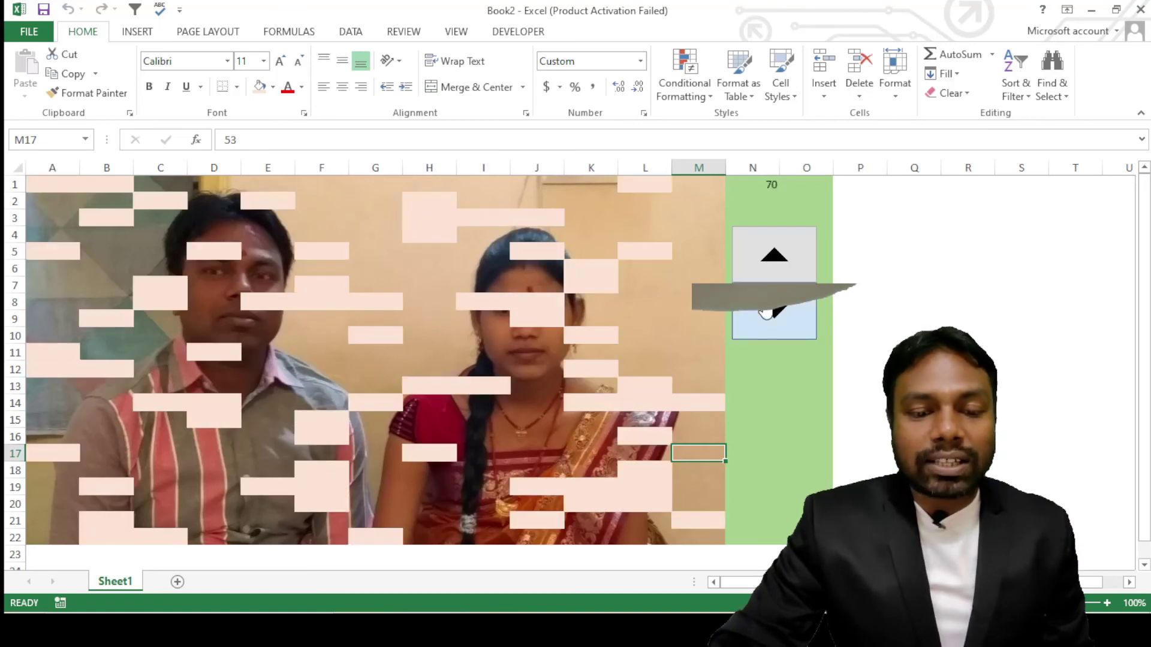
left_click(766, 312)
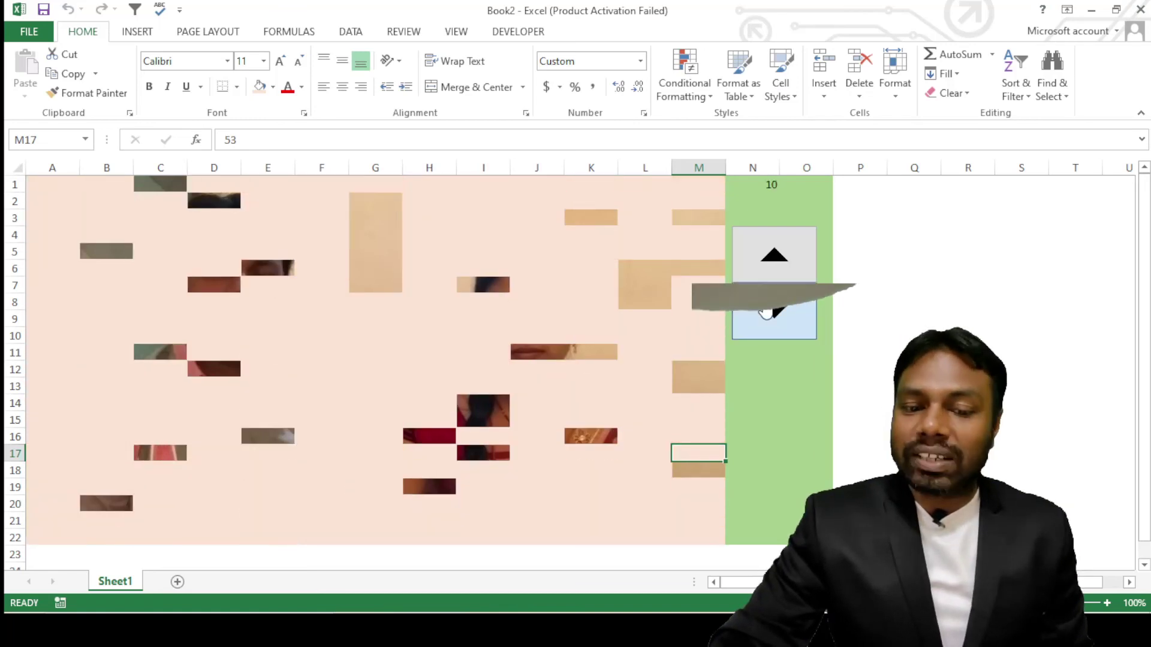
left_click(767, 312)
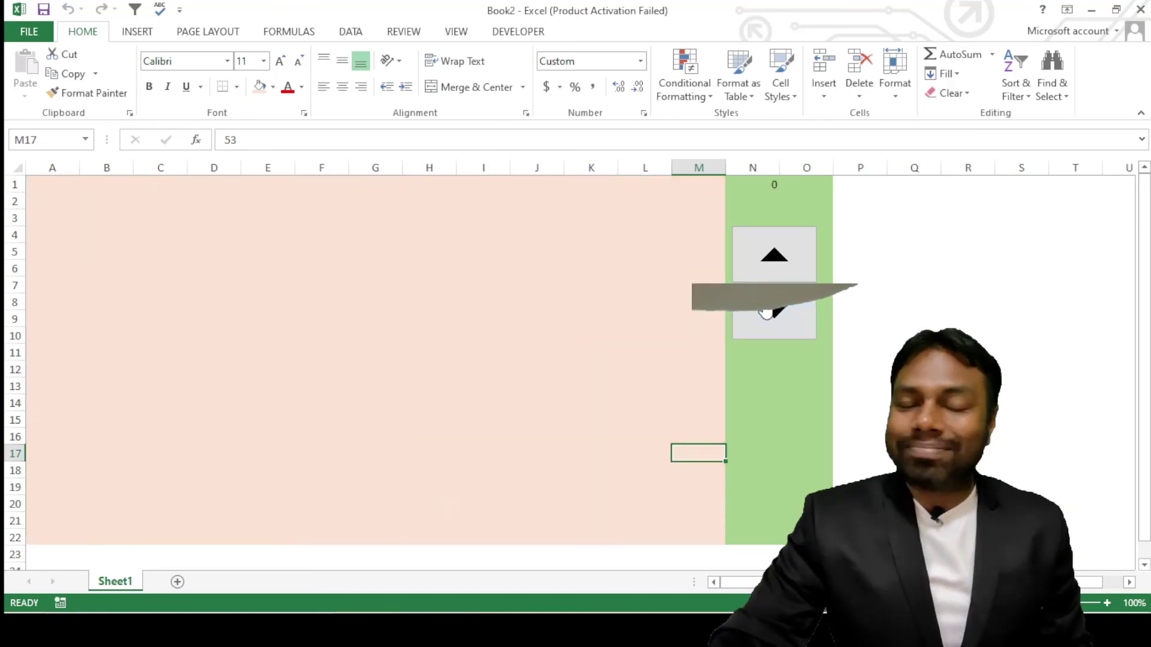
Step: Raise the counter through 40 and 90 to 100, showing the full photo
left_click(787, 258)
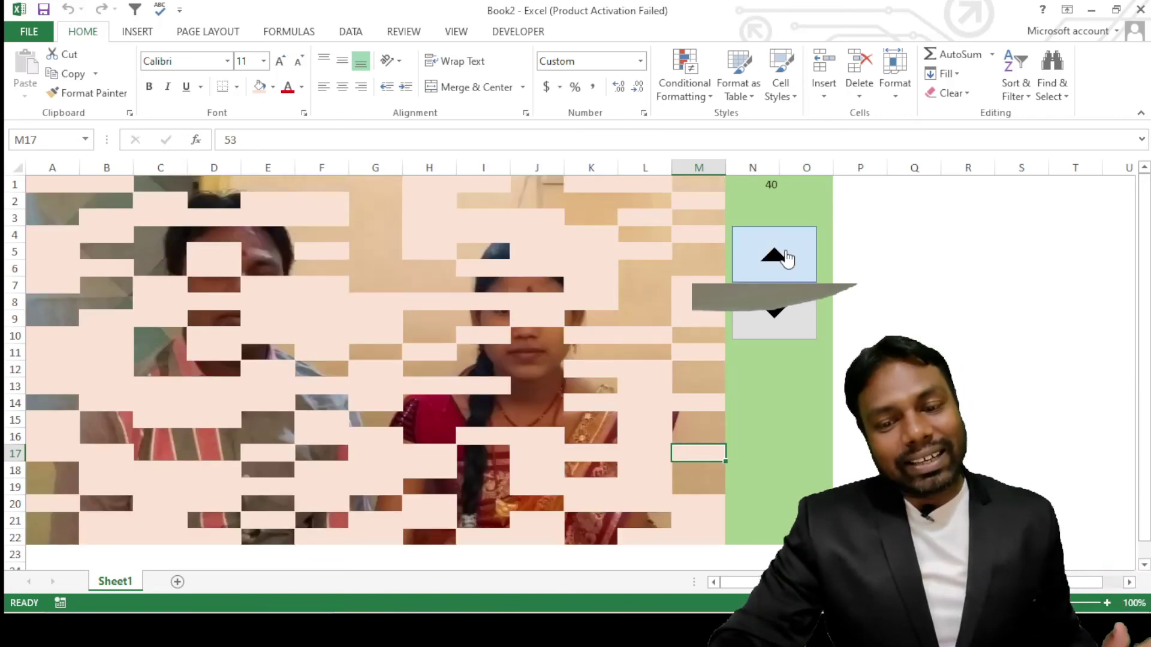
left_click(787, 258)
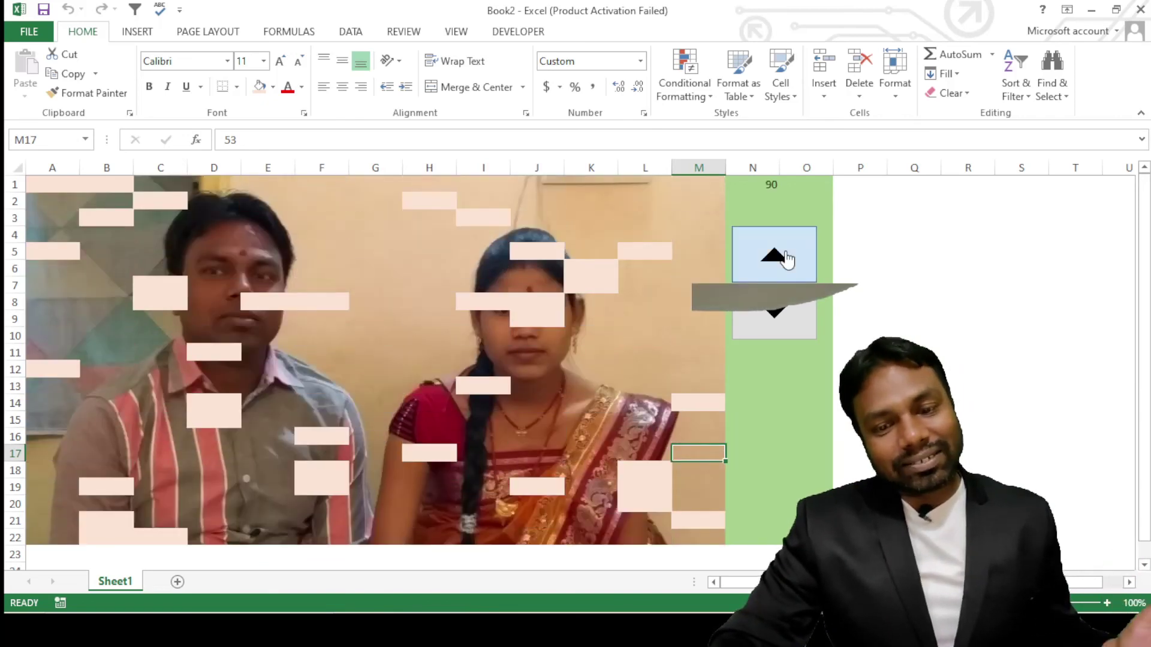
left_click(786, 257)
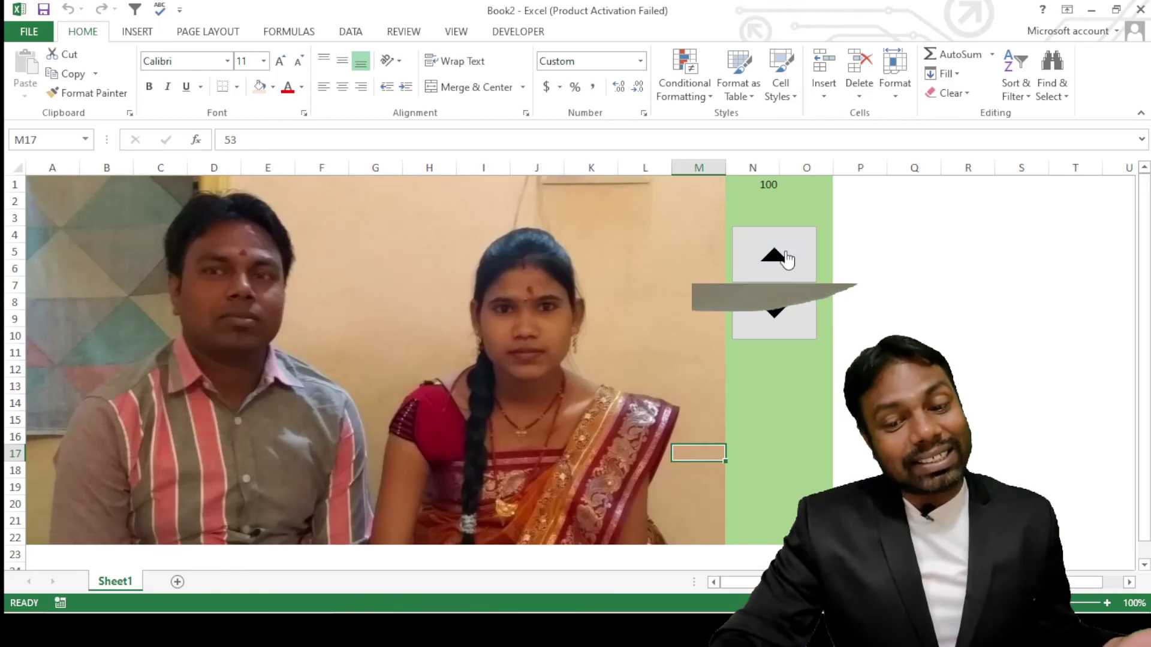
left_click(927, 248)
Step: Bring the counter back to 0 and select the entire sheet to recolour its fill
left_click(796, 334)
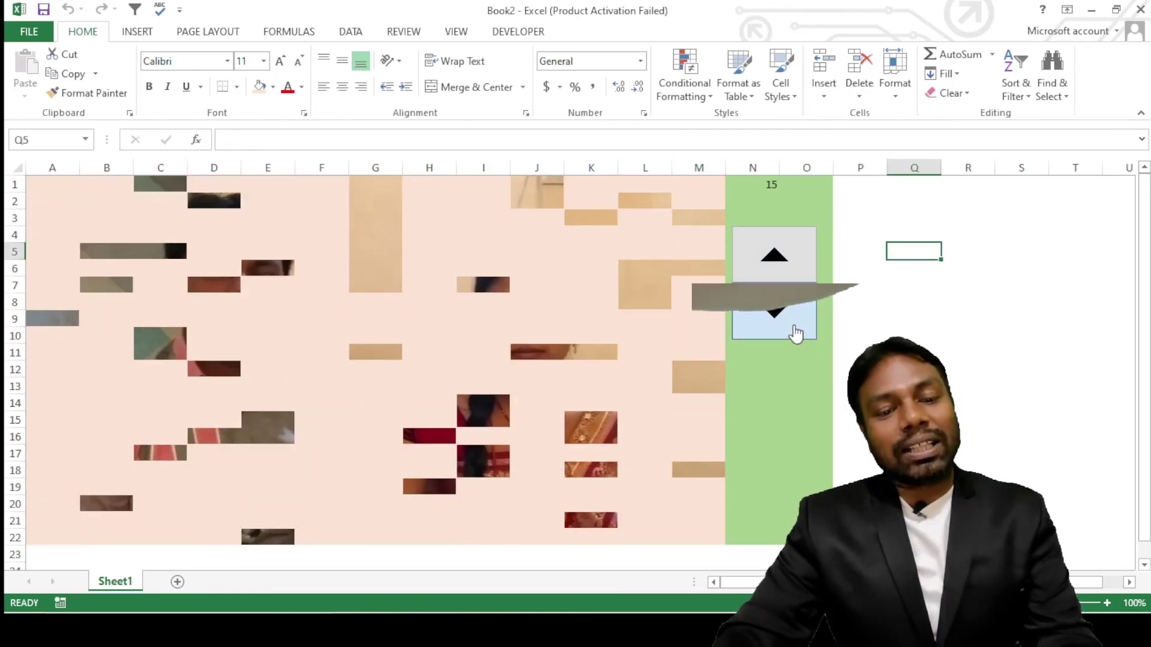
left_click(1100, 432)
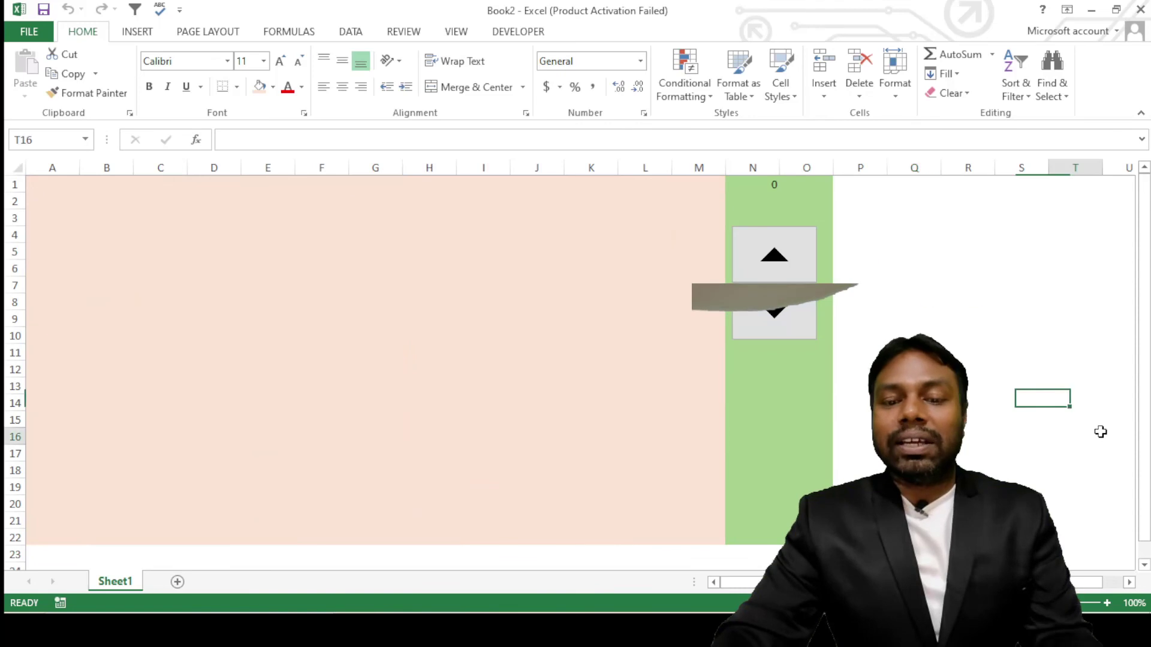
left_click(17, 167)
left_click(273, 89)
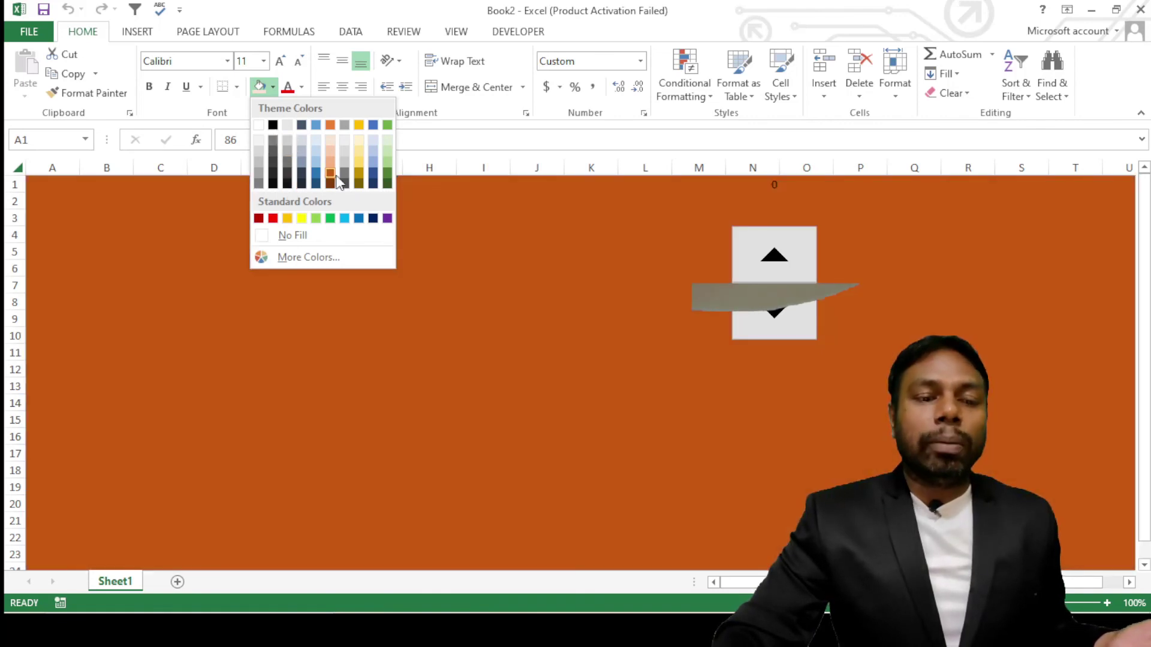
Step: Fill the whole sheet dark orange, then test the spin button, leaving N1 at 35
left_click(331, 174)
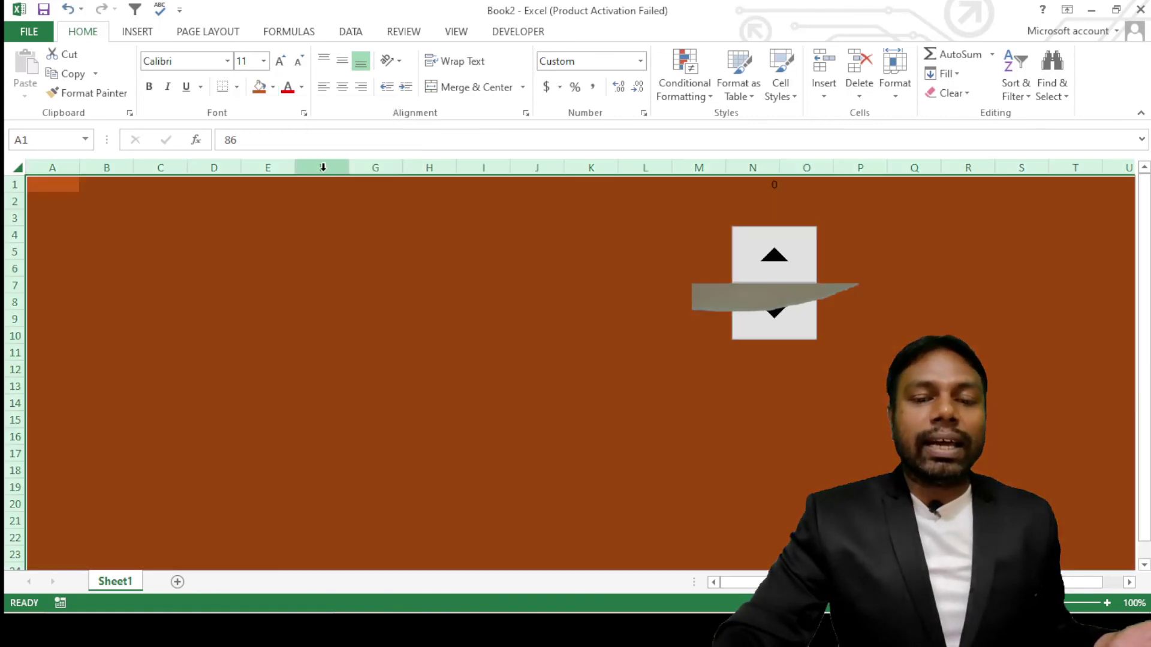
left_click(994, 325)
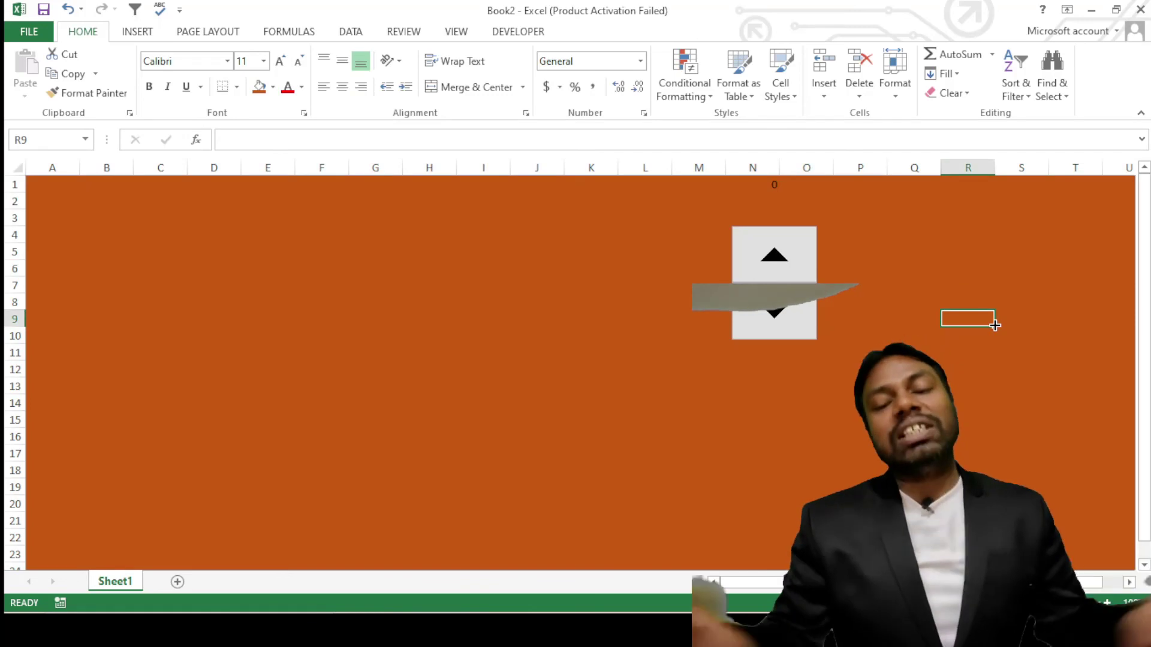
left_click(774, 250)
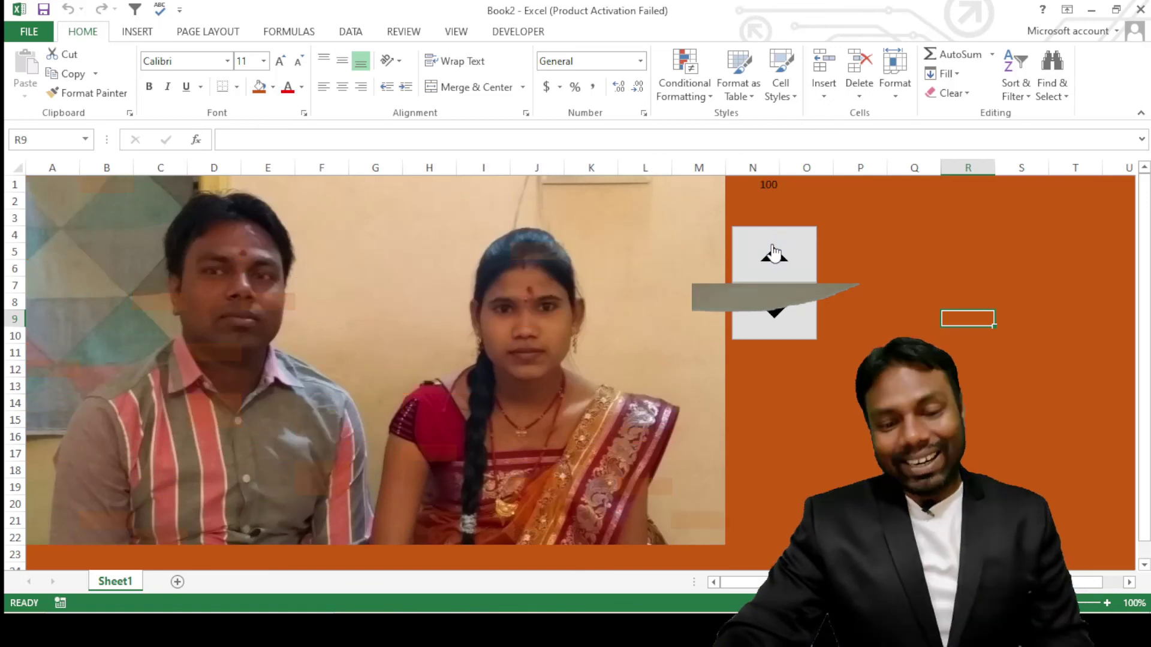
left_click(788, 312)
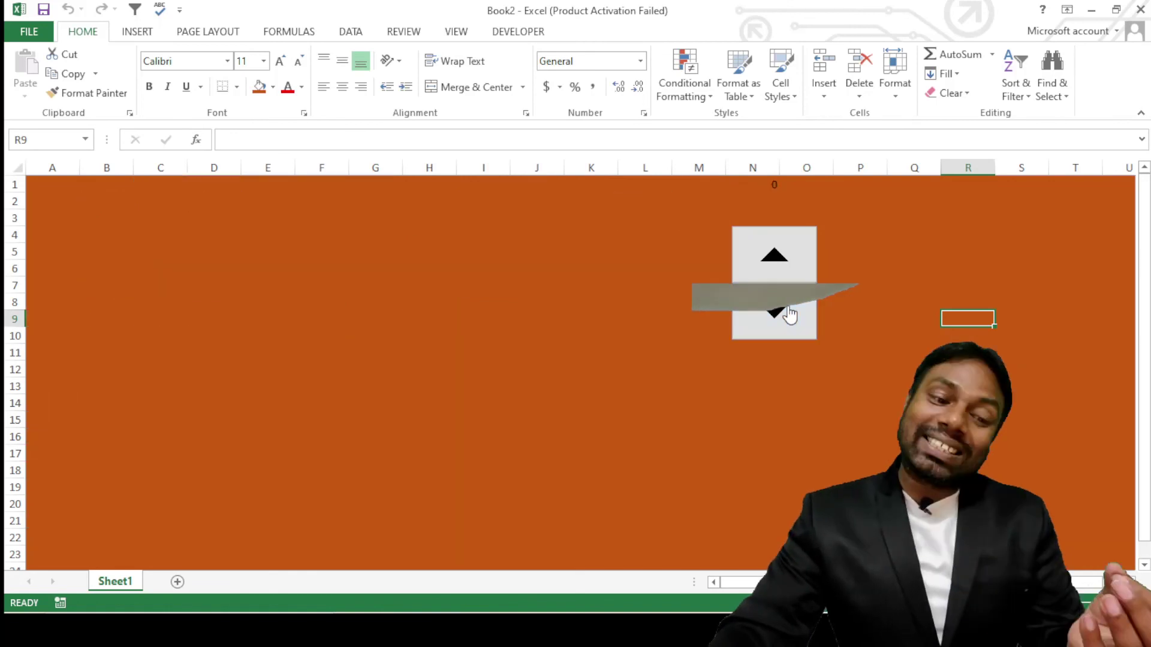
left_click(774, 256)
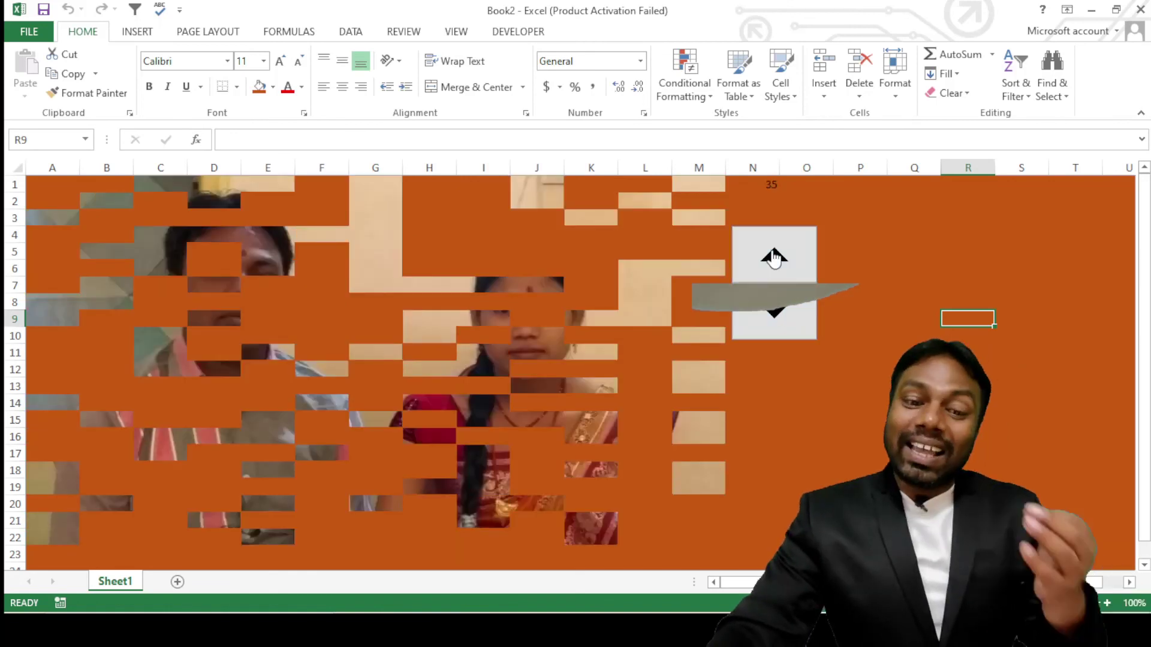